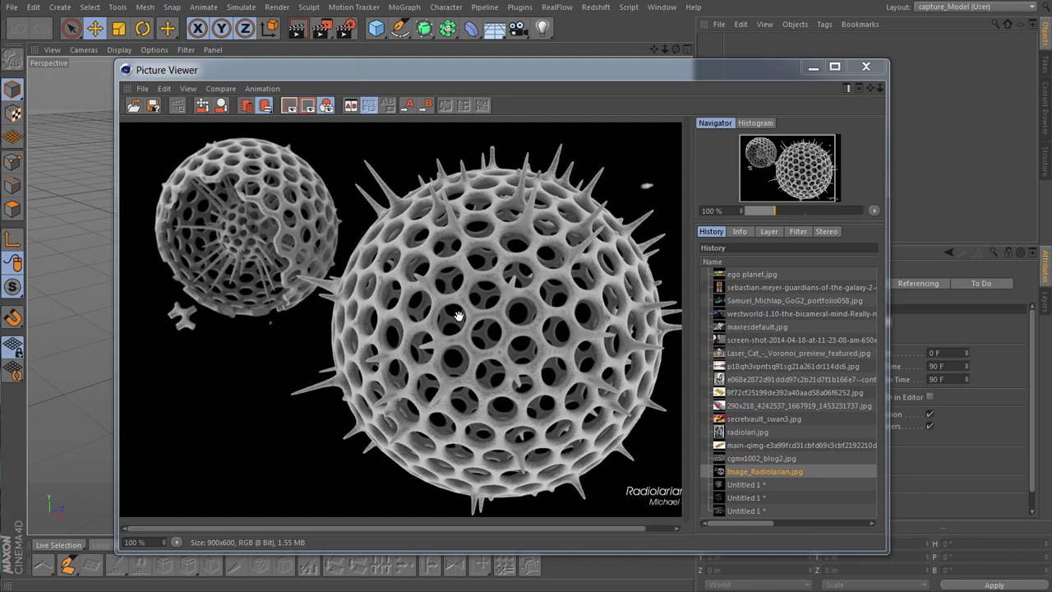
- Reposition the Picture Viewer window and examine the perforated spiky spheres in Image_Radiolarian.jpg
{"action": "left_click_drag", "start_coordinate": [534, 64], "coordinate": [513, 31]}
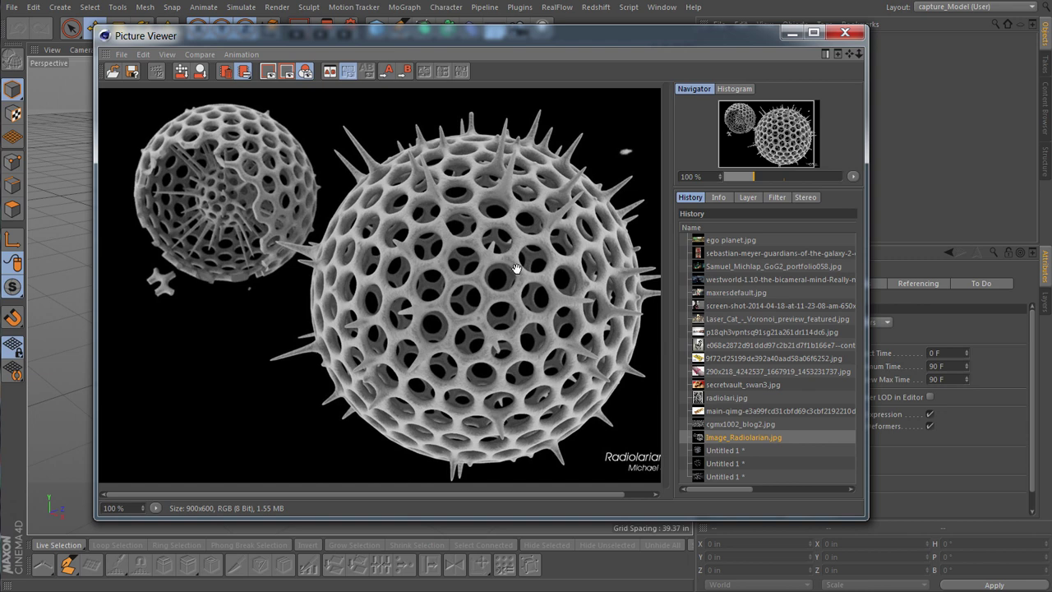
{"action": "left_click_drag", "start_coordinate": [611, 36], "coordinate": [582, 29]}
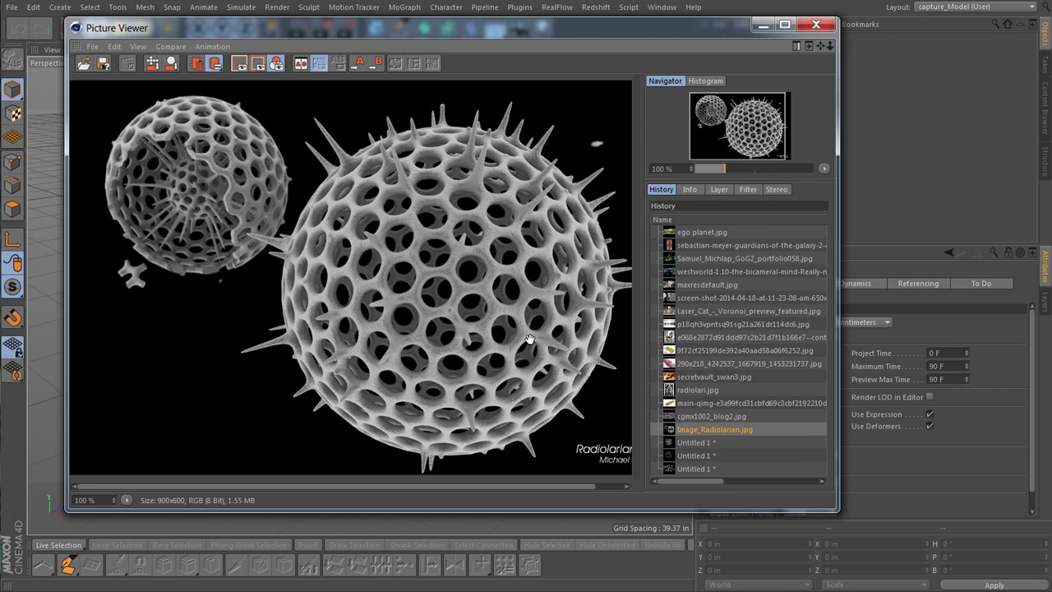
{"action": "left_click_drag", "start_coordinate": [487, 332], "coordinate": [448, 272]}
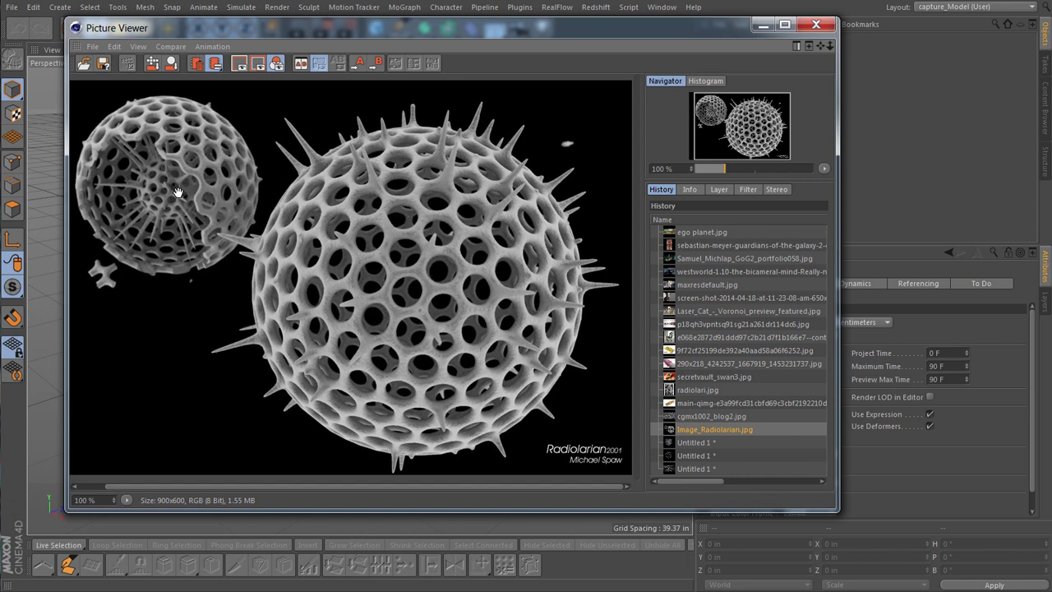
- Display cgmx1002_blog2.jpg from the image history and examine the perforated microscopic shells up close
{"action": "left_click", "coordinate": [696, 416]}
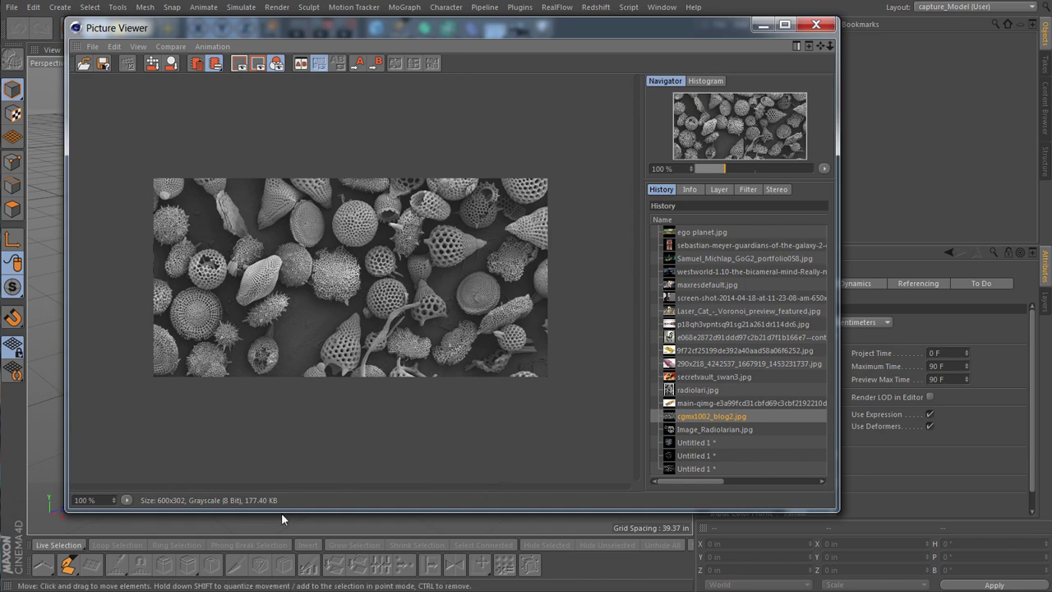
{"action": "scroll", "coordinate": [381, 310], "scroll_direction": "up", "scroll_amount": 5}
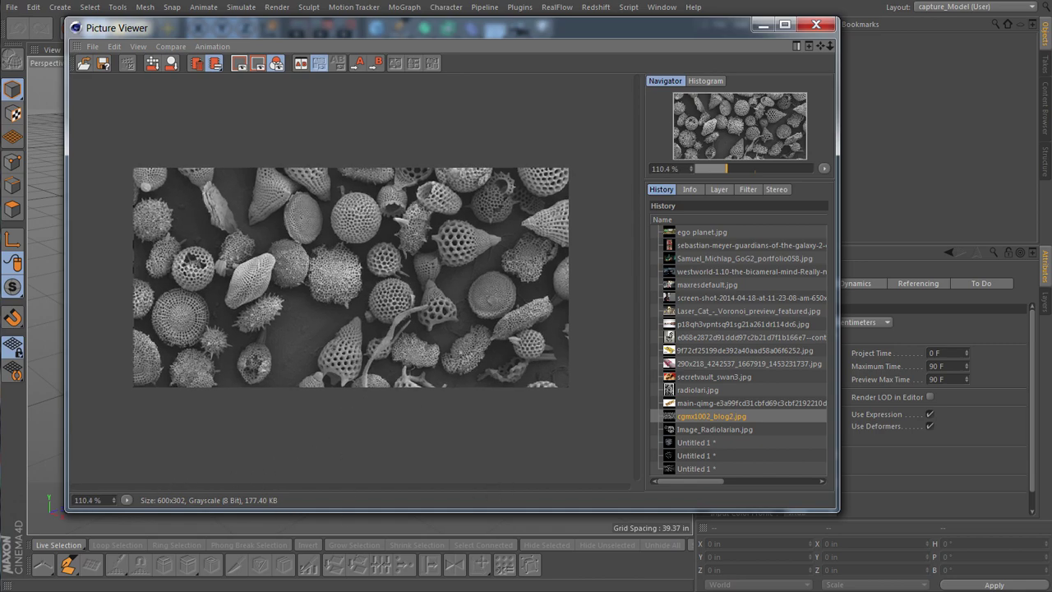
{"action": "scroll", "coordinate": [348, 318], "scroll_direction": "up", "scroll_amount": 5}
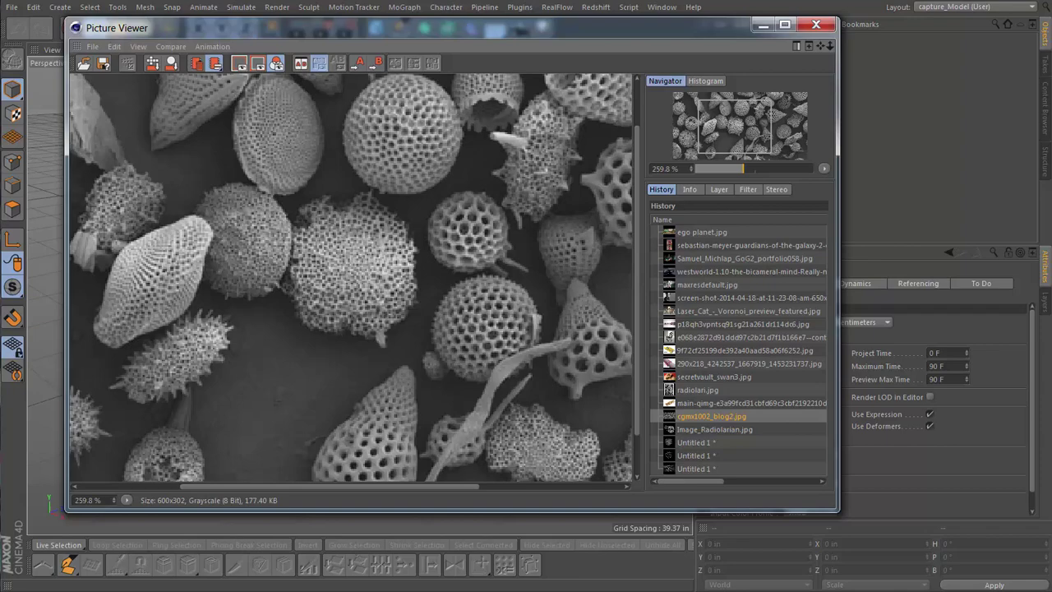
{"action": "left_click_drag", "start_coordinate": [363, 286], "coordinate": [547, 222]}
{"action": "left_click_drag", "start_coordinate": [433, 208], "coordinate": [230, 362]}
{"action": "left_click_drag", "start_coordinate": [455, 291], "coordinate": [359, 245]}
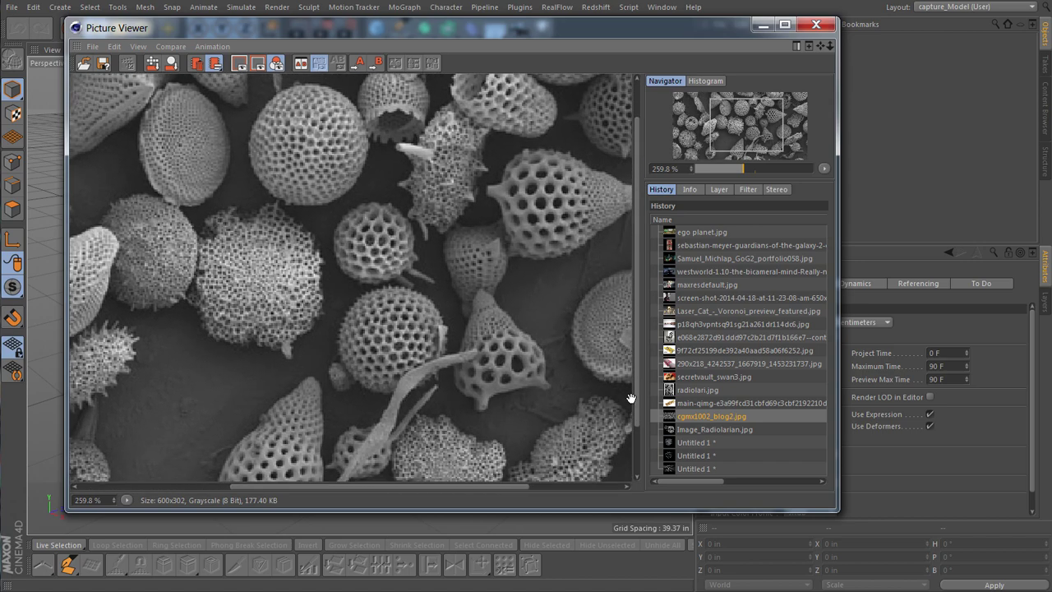
- Display the bone cross-section reference image and examine its whole internal strut structure
{"action": "left_click", "coordinate": [719, 402]}
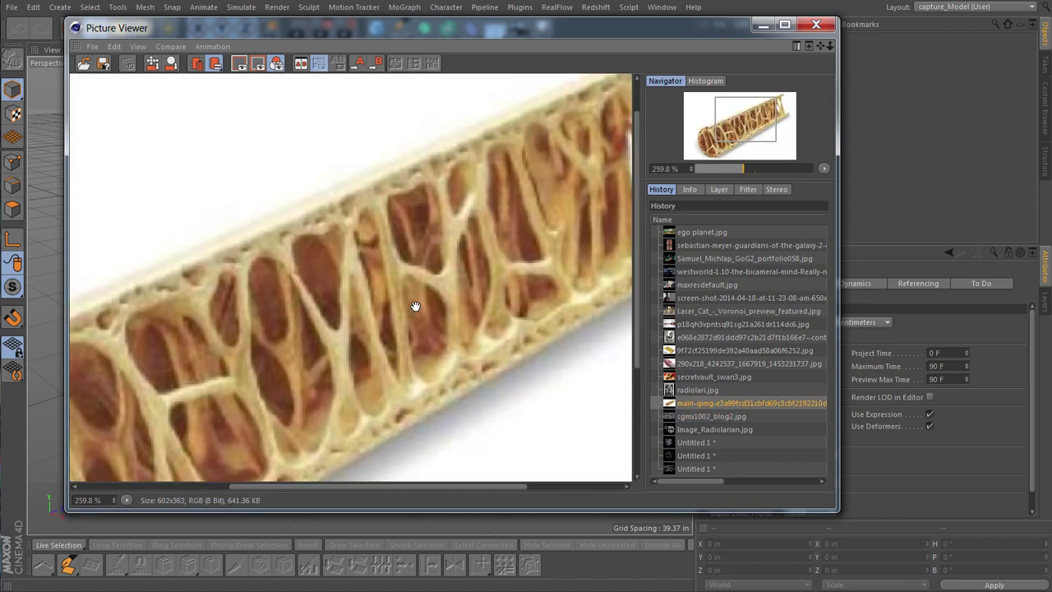
{"action": "scroll", "coordinate": [416, 306], "scroll_direction": "down", "scroll_amount": 5}
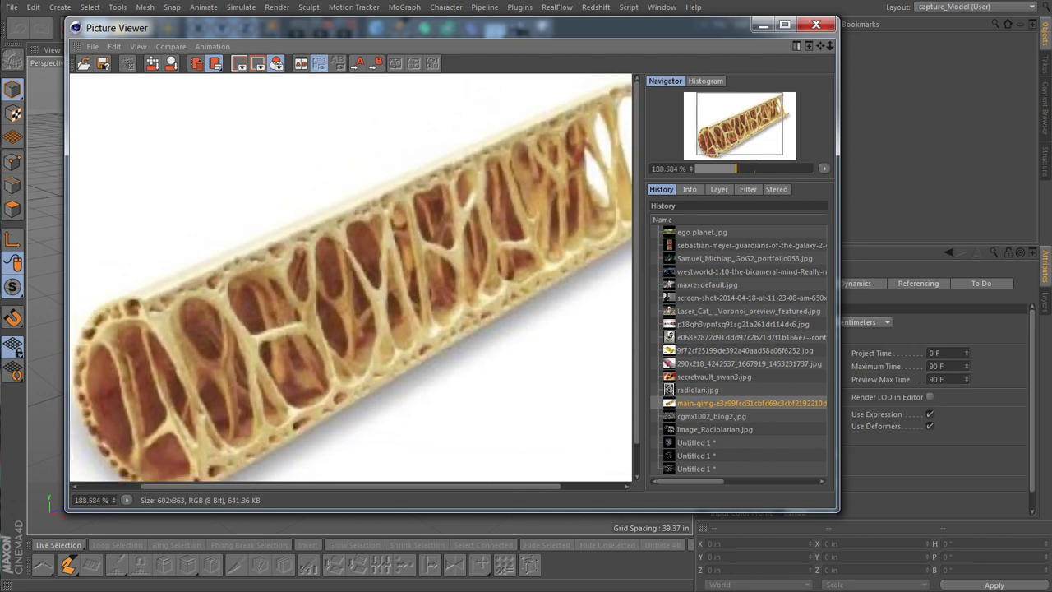
{"action": "scroll", "coordinate": [362, 329], "scroll_direction": "down", "scroll_amount": 1}
{"action": "scroll", "coordinate": [336, 317], "scroll_direction": "down", "scroll_amount": 1}
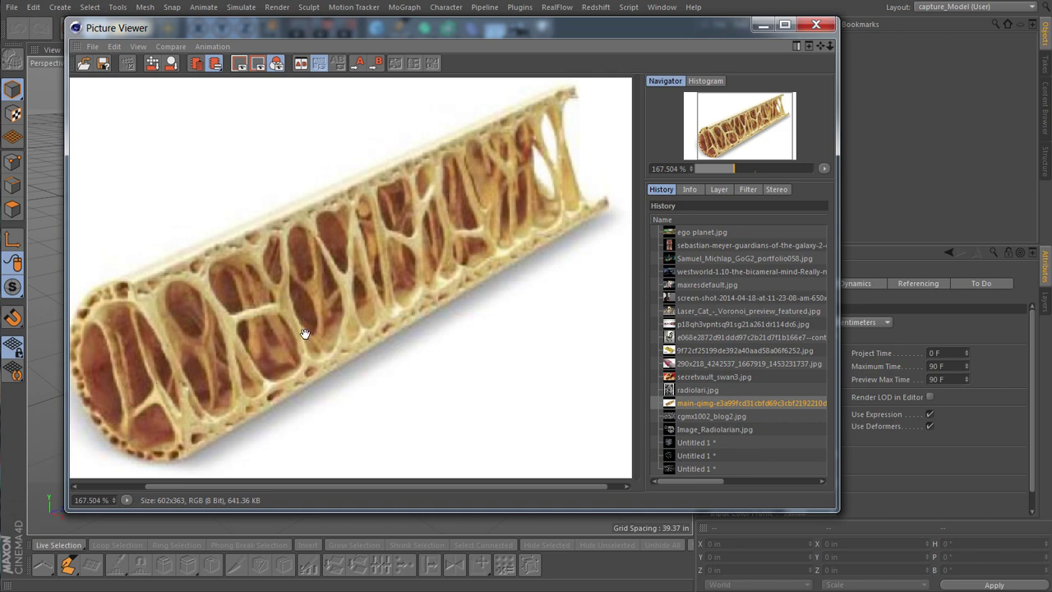
- Display radiolari.jpg and examine the cell patterns in the pencil drawing up close
{"action": "left_click", "coordinate": [688, 389]}
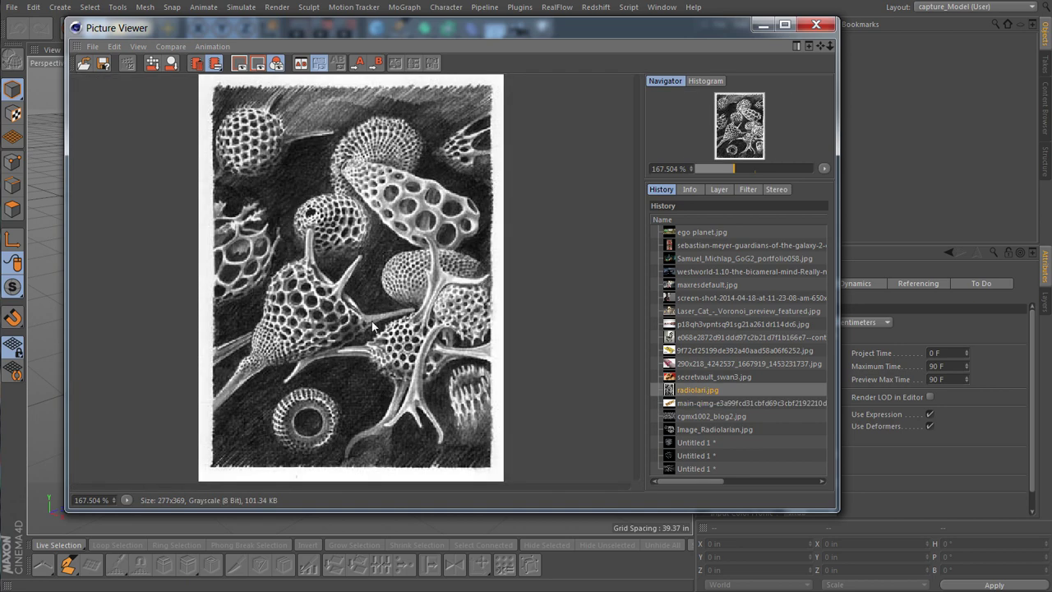
{"action": "scroll", "coordinate": [377, 252], "scroll_direction": "up", "scroll_amount": 3}
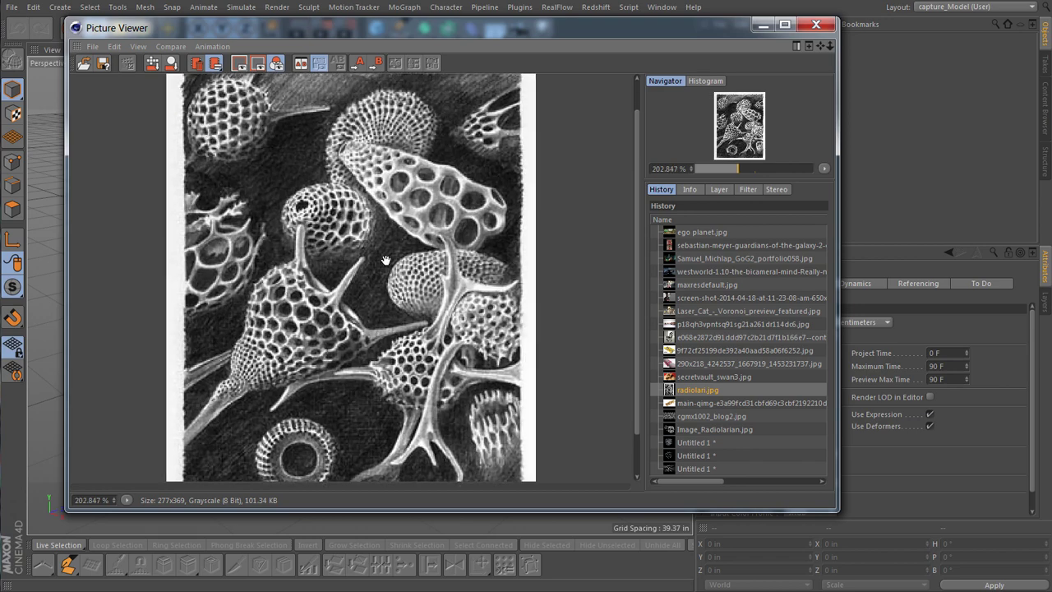
{"action": "scroll", "coordinate": [321, 231], "scroll_direction": "up", "scroll_amount": 1}
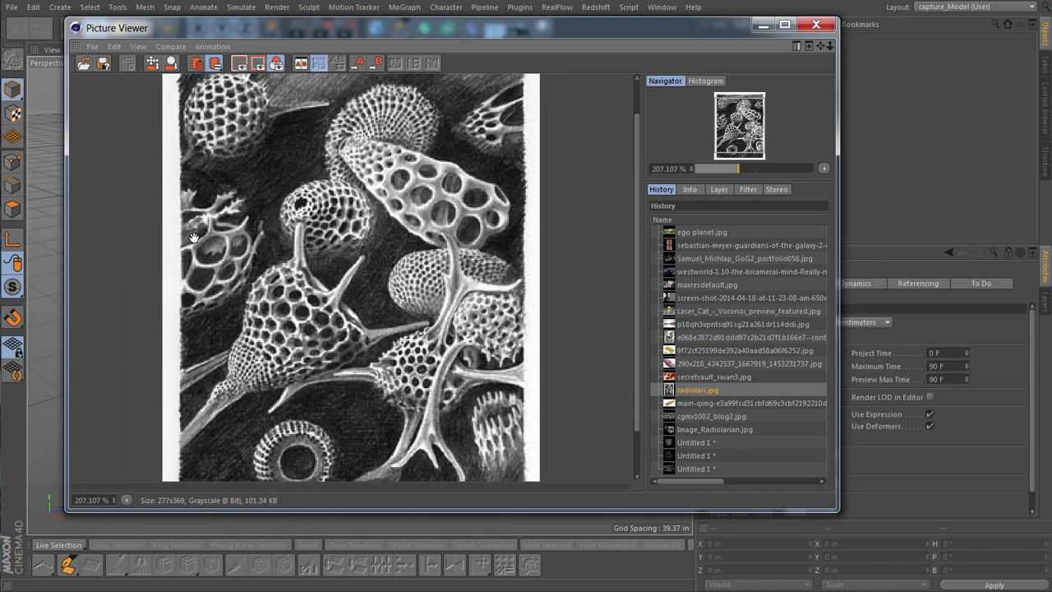
{"action": "scroll", "coordinate": [328, 233], "scroll_direction": "down", "scroll_amount": 1}
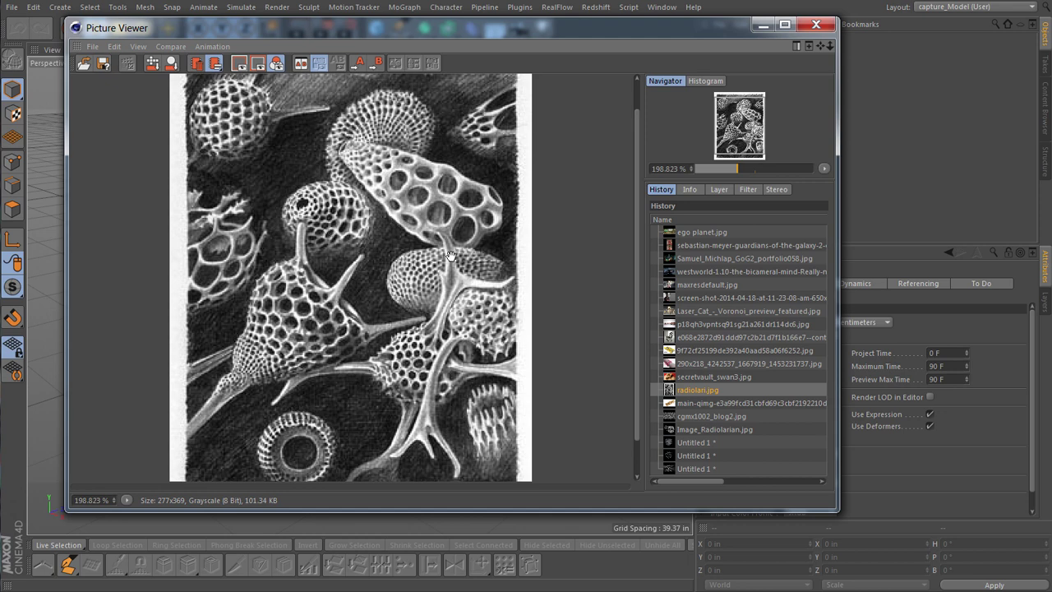
- View the bone photo secretvault_swan3.jpg, and examine the red cellular bracelet in 290x218_4242537_1667919_1453231737.jpg up close
{"action": "left_click", "coordinate": [705, 376]}
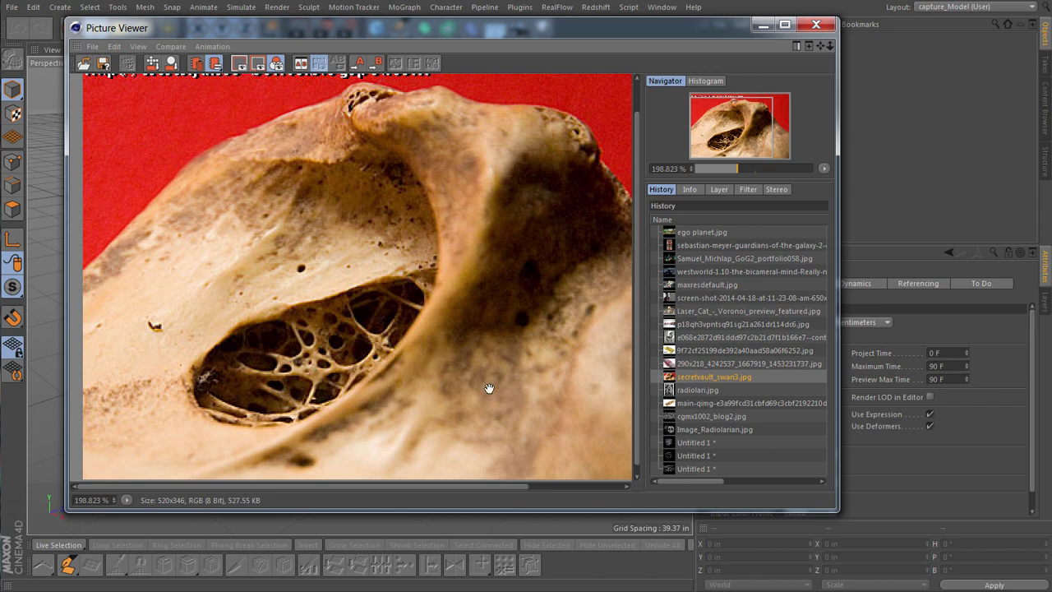
{"action": "left_click", "coordinate": [705, 364]}
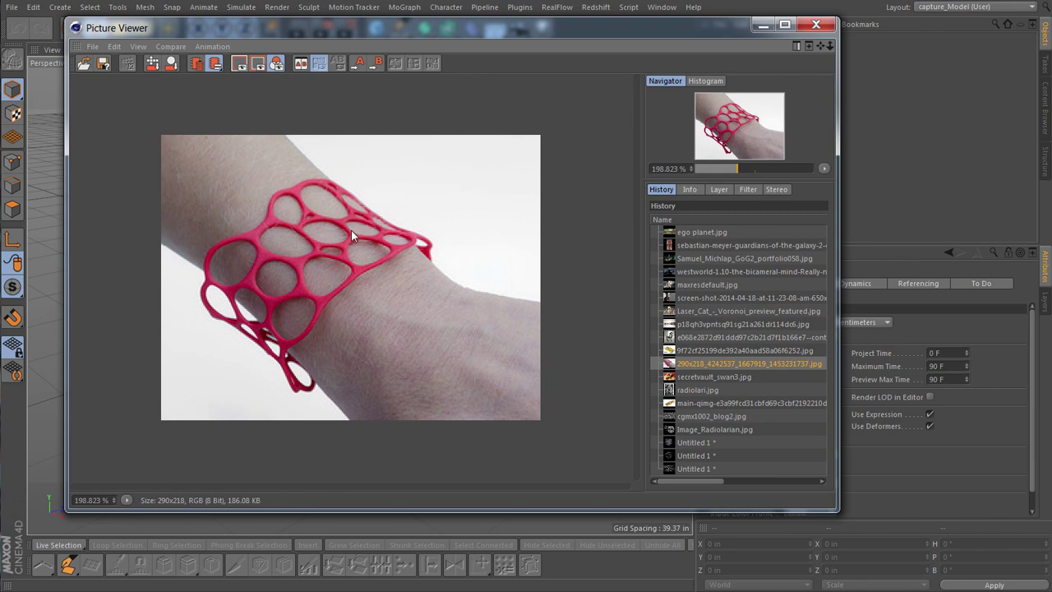
{"action": "scroll", "coordinate": [406, 256], "scroll_direction": "up", "scroll_amount": 1}
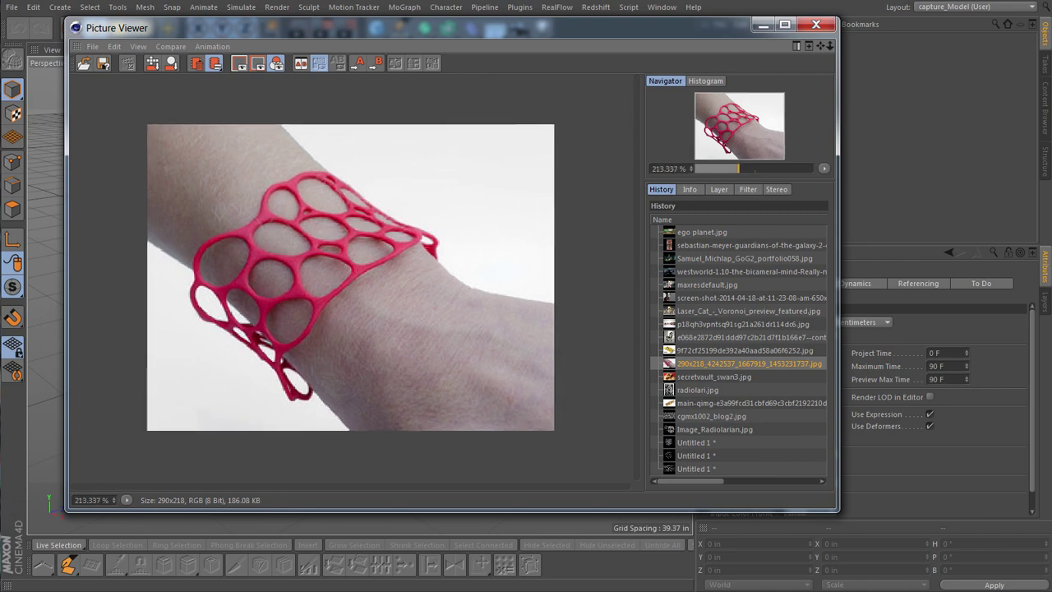
{"action": "scroll", "coordinate": [405, 258], "scroll_direction": "up", "scroll_amount": 3}
{"action": "scroll", "coordinate": [190, 300], "scroll_direction": "up", "scroll_amount": 1}
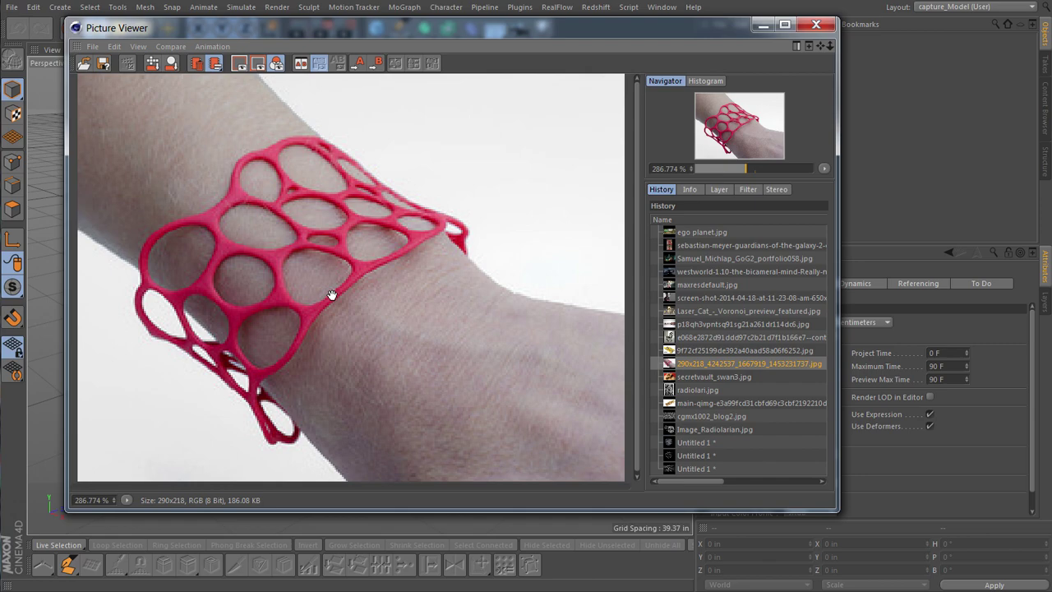
- Display 9f72cf25199de392a40aad58a06f6252.jpg and examine the hole pattern across the yellow phone case
{"action": "left_click", "coordinate": [702, 349]}
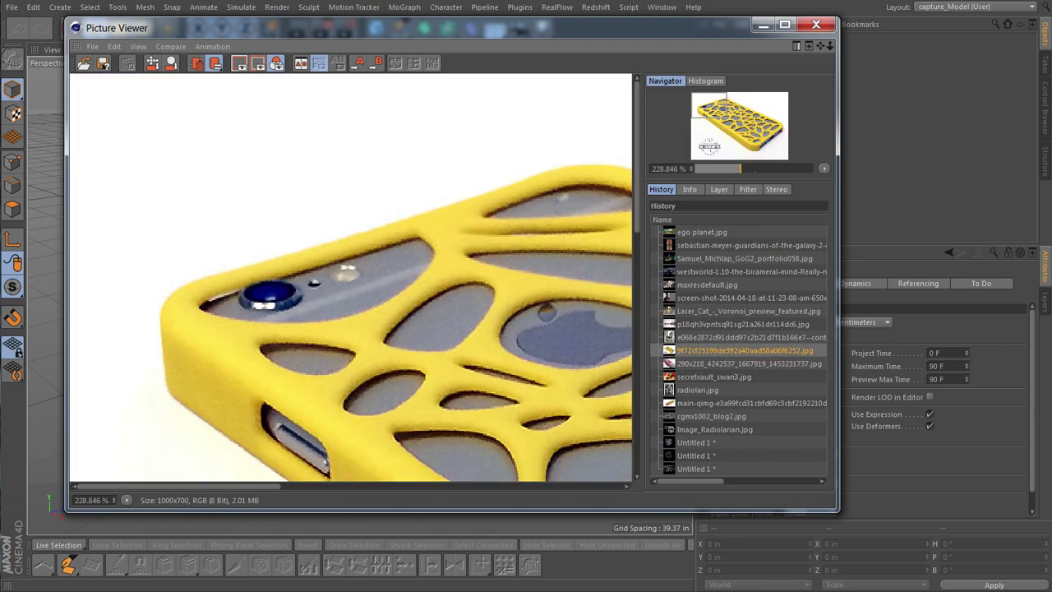
{"action": "scroll", "coordinate": [519, 277], "scroll_direction": "down", "scroll_amount": 3}
{"action": "scroll", "coordinate": [540, 225], "scroll_direction": "down", "scroll_amount": 3}
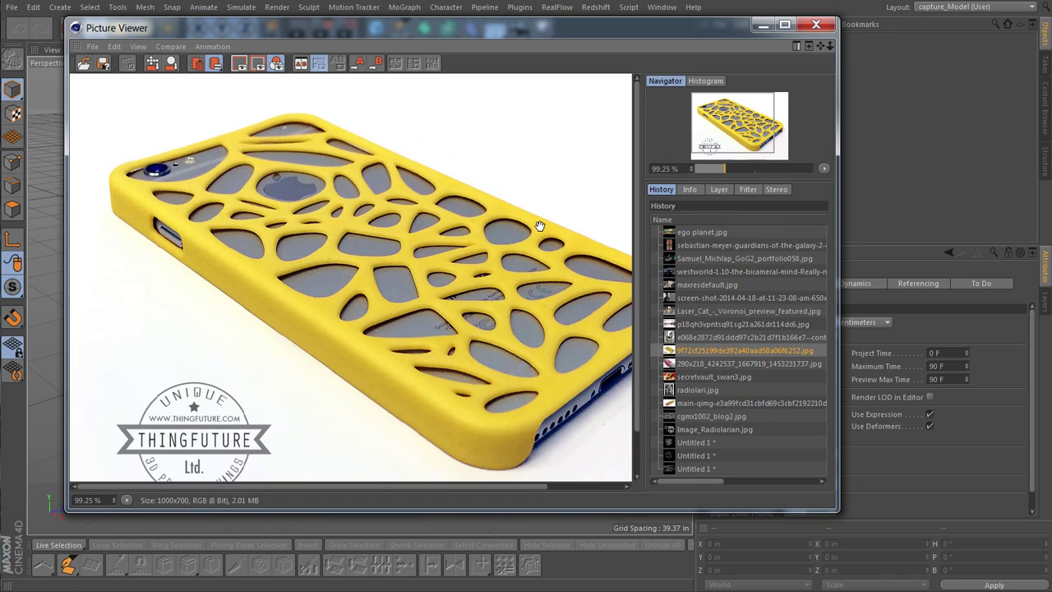
{"action": "left_click_drag", "start_coordinate": [540, 226], "coordinate": [451, 229]}
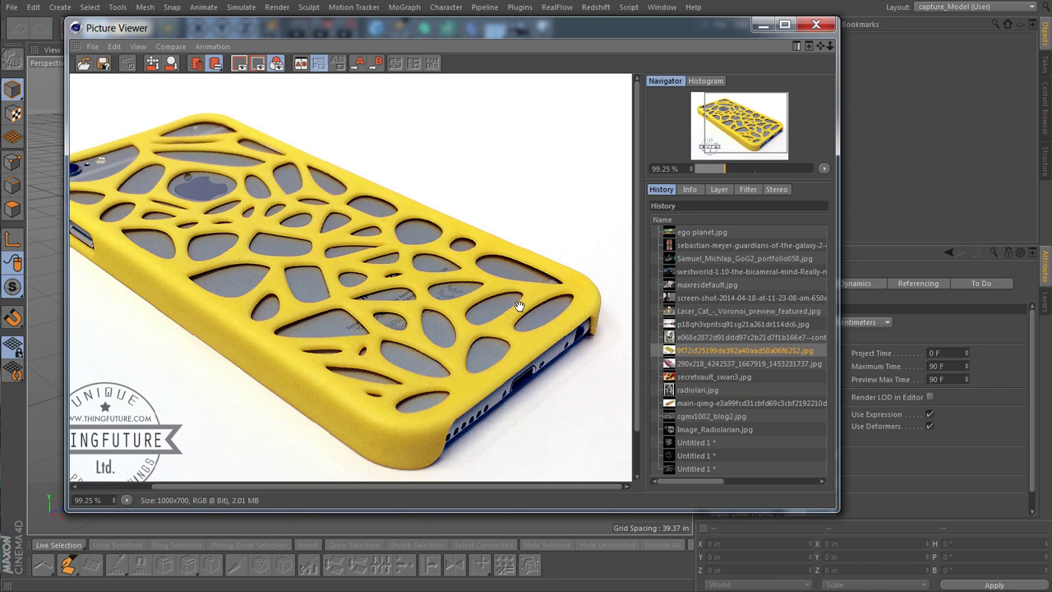
- Display the reference photo of the Voronoi-patterned chair and examine its seat and base
{"action": "left_click", "coordinate": [701, 337]}
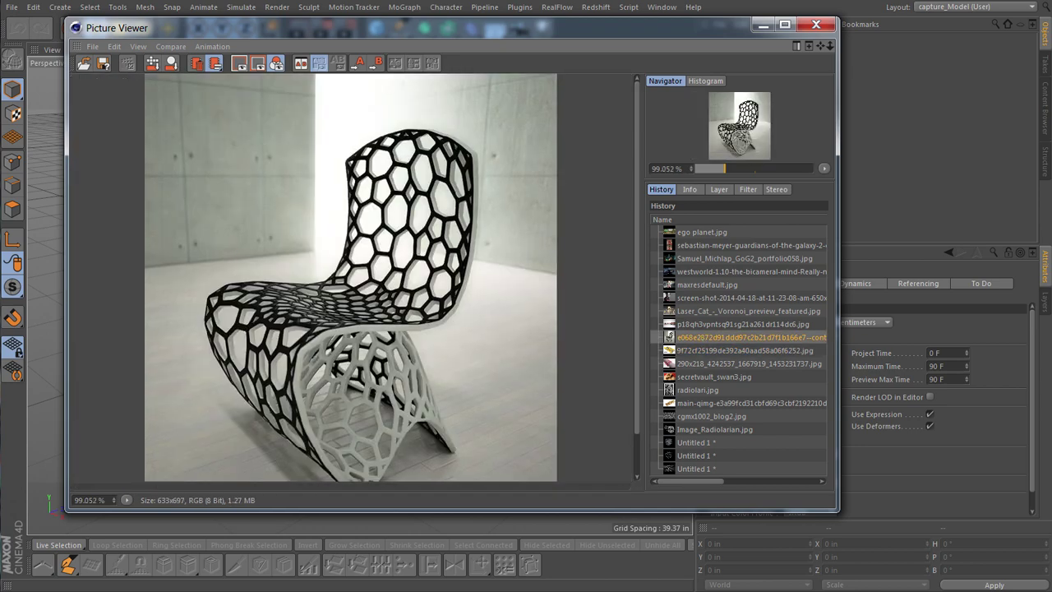
{"action": "scroll", "coordinate": [394, 364], "scroll_direction": "up", "scroll_amount": 1}
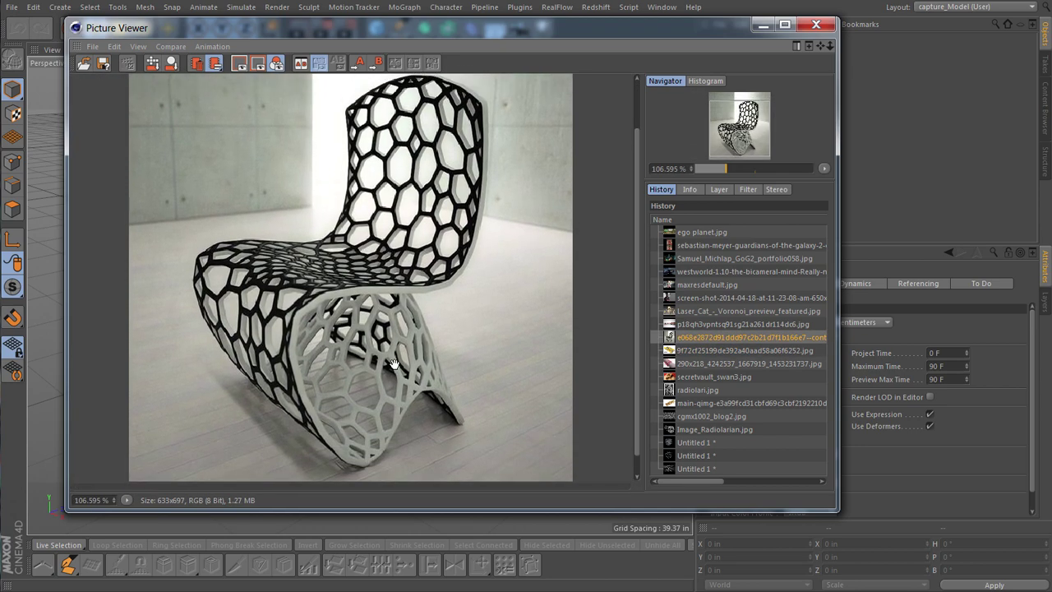
{"action": "scroll", "coordinate": [387, 359], "scroll_direction": "up", "scroll_amount": 1}
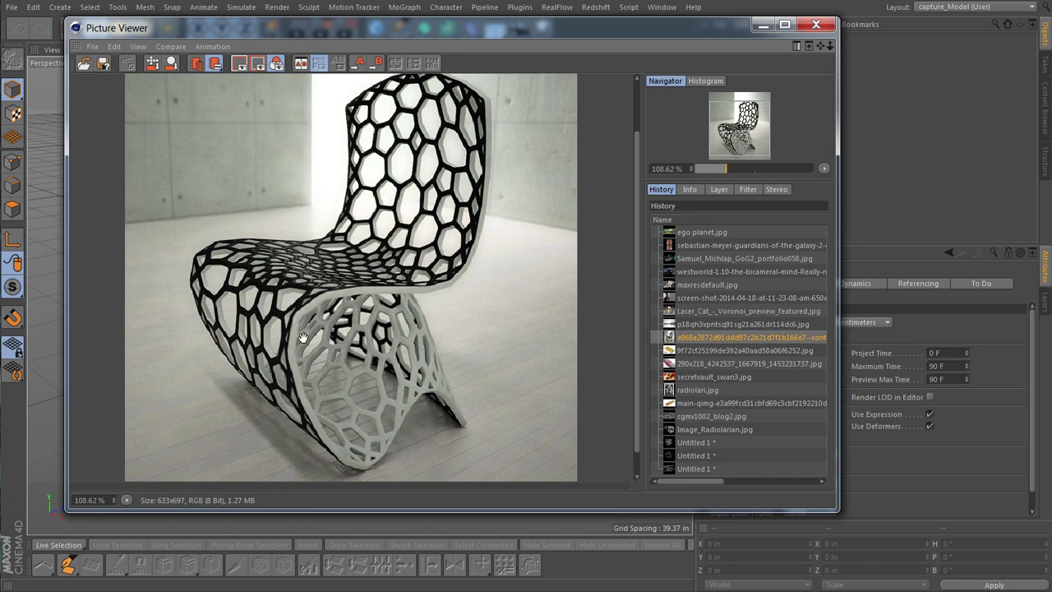
- Display p18qh3vpntsq91sg21a261dr114dc6.jpg and examine the white lattice arm cast from the hand to the forearm
{"action": "left_click", "coordinate": [717, 324]}
{"action": "scroll", "coordinate": [461, 406], "scroll_direction": "down", "scroll_amount": 2}
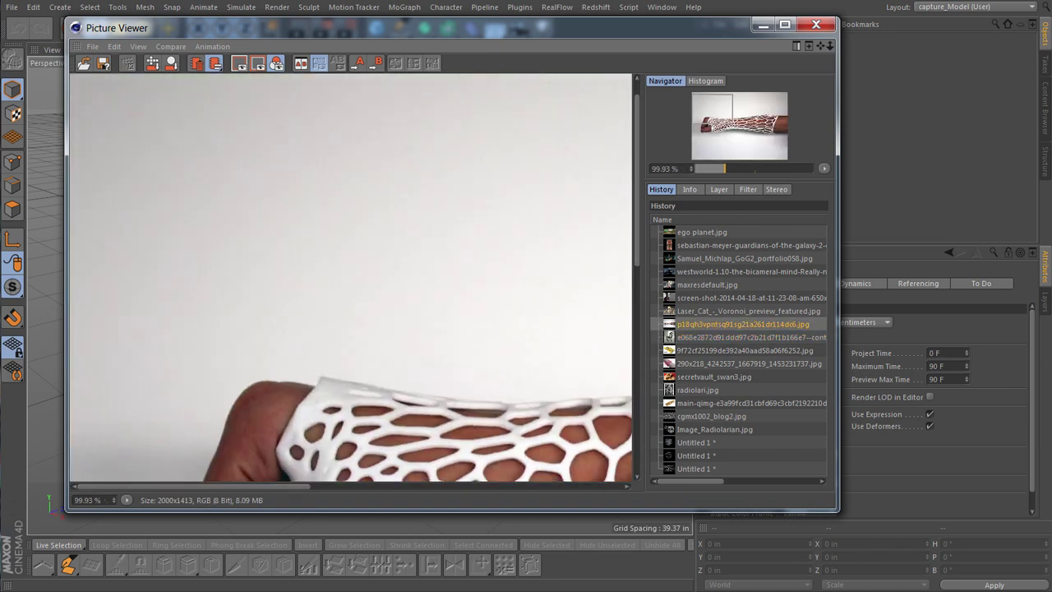
{"action": "left_click_drag", "start_coordinate": [461, 406], "coordinate": [364, 230]}
{"action": "scroll", "coordinate": [472, 407], "scroll_direction": "down", "scroll_amount": 3}
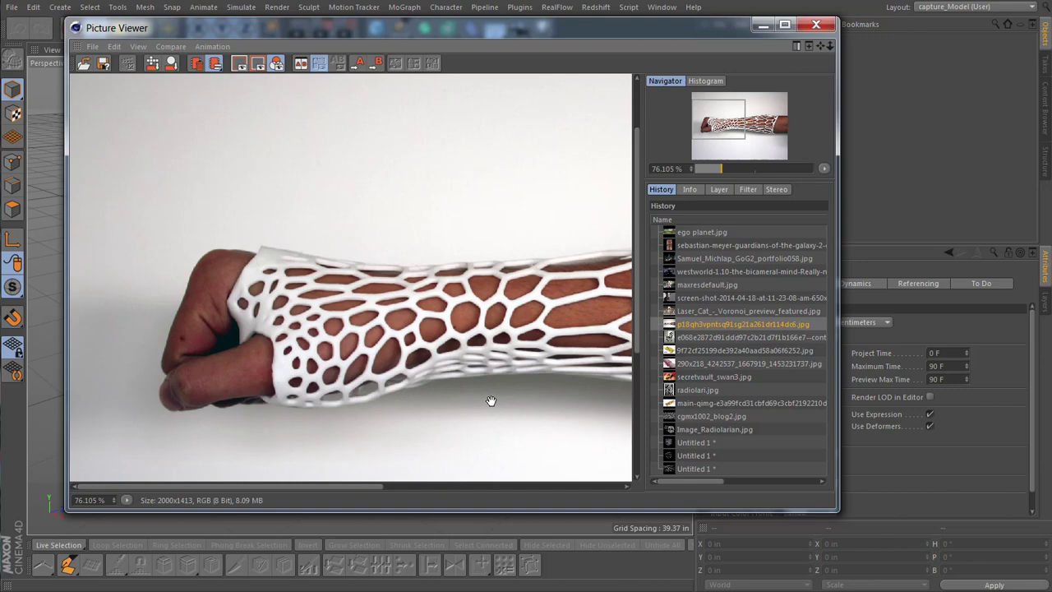
{"action": "left_click_drag", "start_coordinate": [500, 372], "coordinate": [367, 371]}
{"action": "left_click_drag", "start_coordinate": [488, 349], "coordinate": [495, 349]}
{"action": "scroll", "coordinate": [498, 347], "scroll_direction": "down", "scroll_amount": 3}
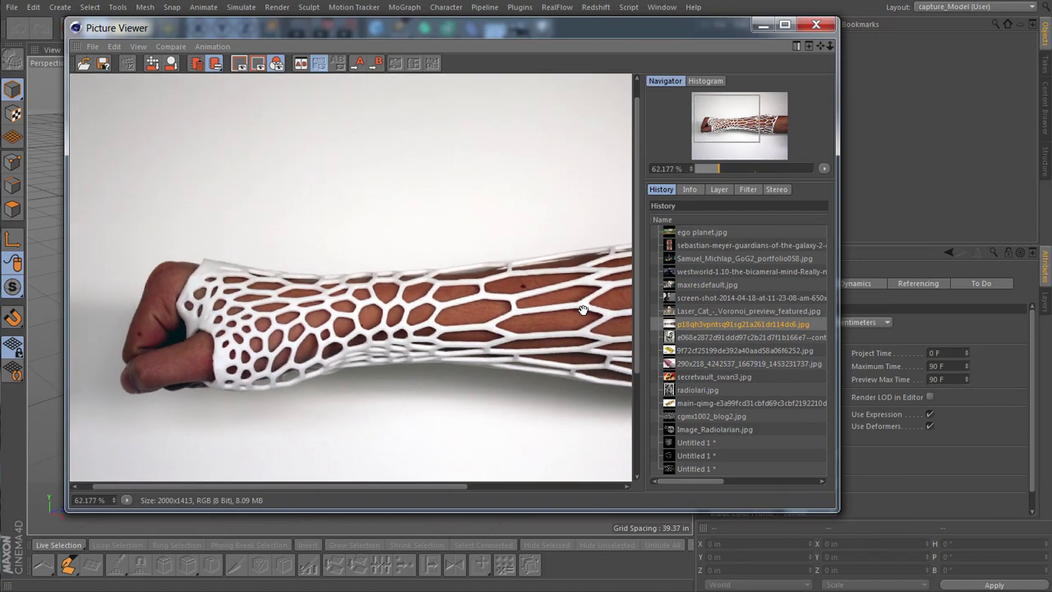
{"action": "mouse_move", "coordinate": [585, 310]}
{"action": "left_mouse_down"}
{"action": "mouse_move", "coordinate": [412, 293]}
{"action": "mouse_move", "coordinate": [586, 294]}
{"action": "left_mouse_up"}
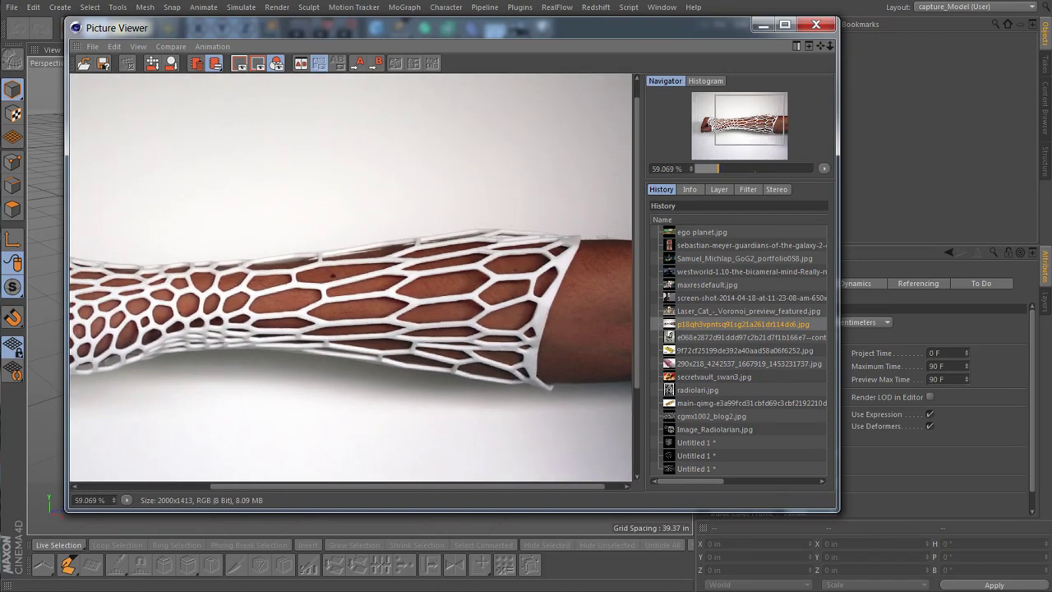
{"action": "left_click_drag", "start_coordinate": [395, 301], "coordinate": [463, 295]}
{"action": "scroll", "coordinate": [464, 295], "scroll_direction": "down", "scroll_amount": 1}
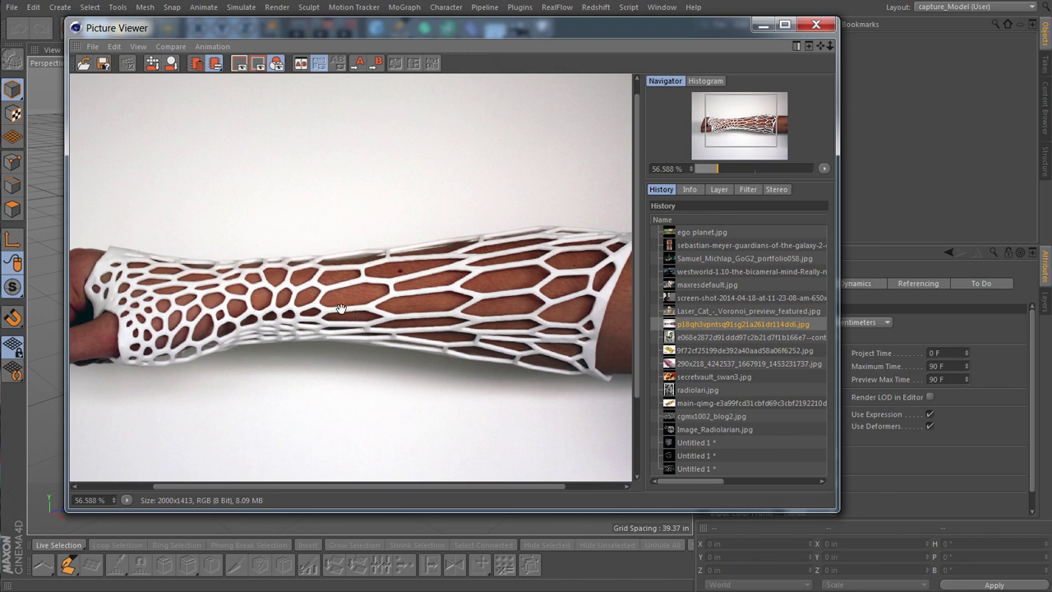
- View the Voronoi cats in Laser_Cat_-_Voronoi_preview_featured.jpg, and examine the black arm brace in the 2014-04-18 screenshot image
{"action": "left_click", "coordinate": [709, 311]}
{"action": "scroll", "coordinate": [318, 325], "scroll_direction": "up", "scroll_amount": 5}
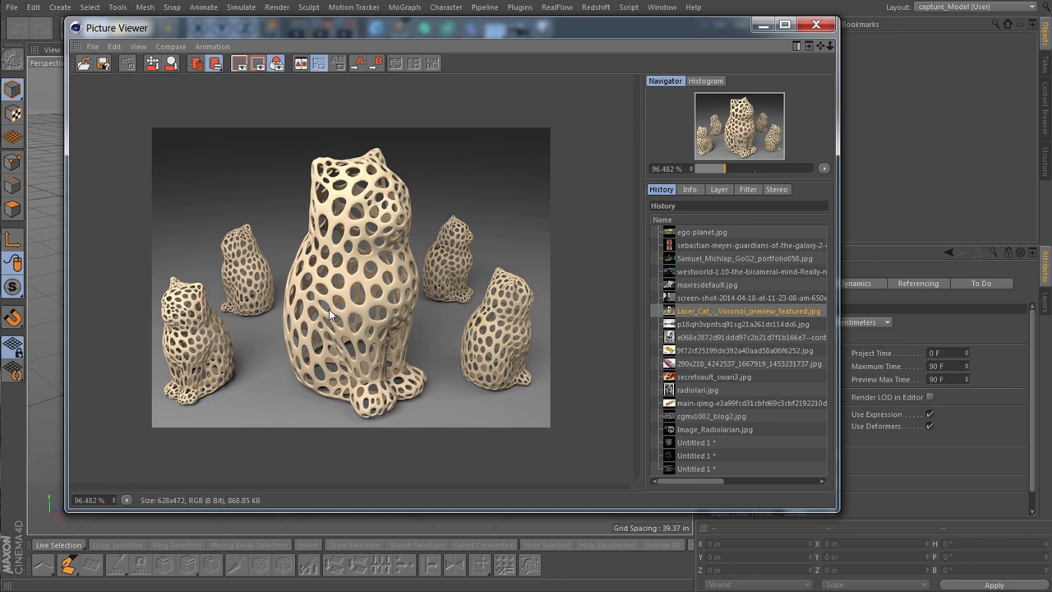
{"action": "left_click", "coordinate": [695, 300]}
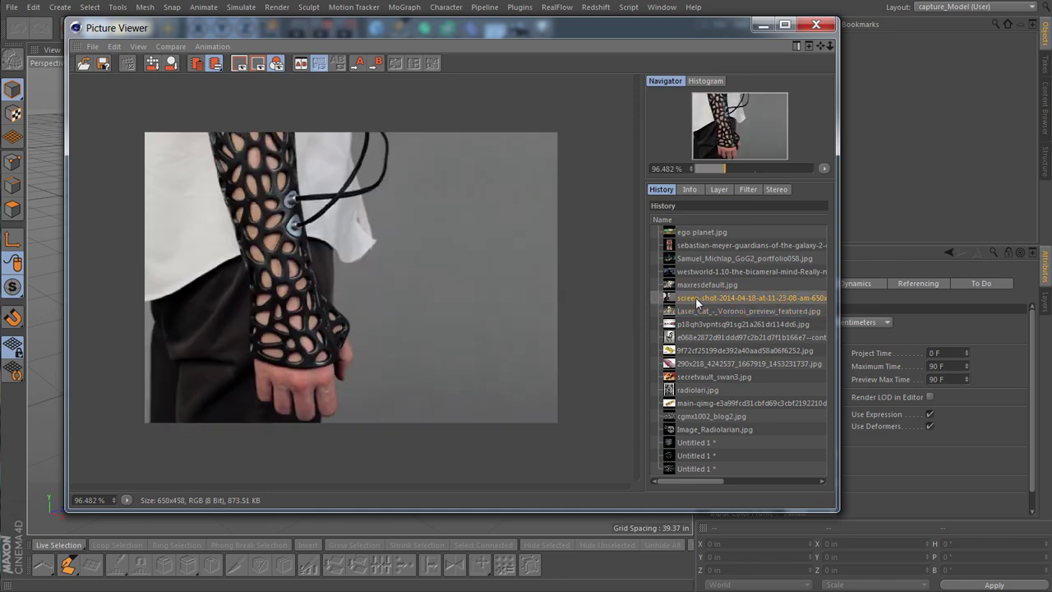
{"action": "scroll", "coordinate": [419, 277], "scroll_direction": "up", "scroll_amount": 2}
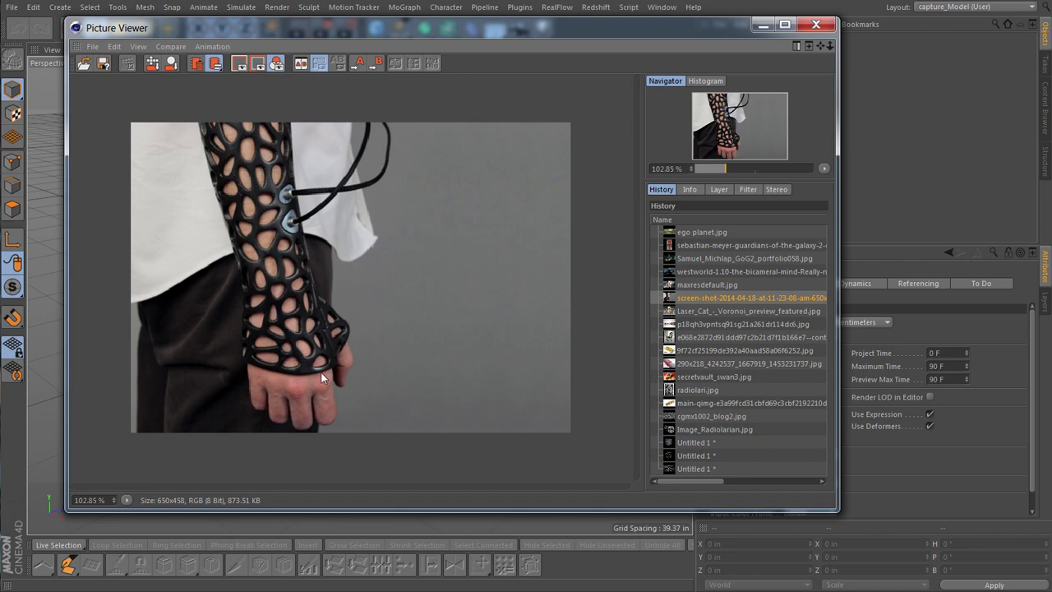
- Display maxresdefault.jpg and examine the white lattice body structure on the torso and leg
{"action": "left_click", "coordinate": [691, 286]}
{"action": "left_click_drag", "start_coordinate": [433, 345], "coordinate": [419, 319]}
{"action": "scroll", "coordinate": [446, 338], "scroll_direction": "down", "scroll_amount": 3}
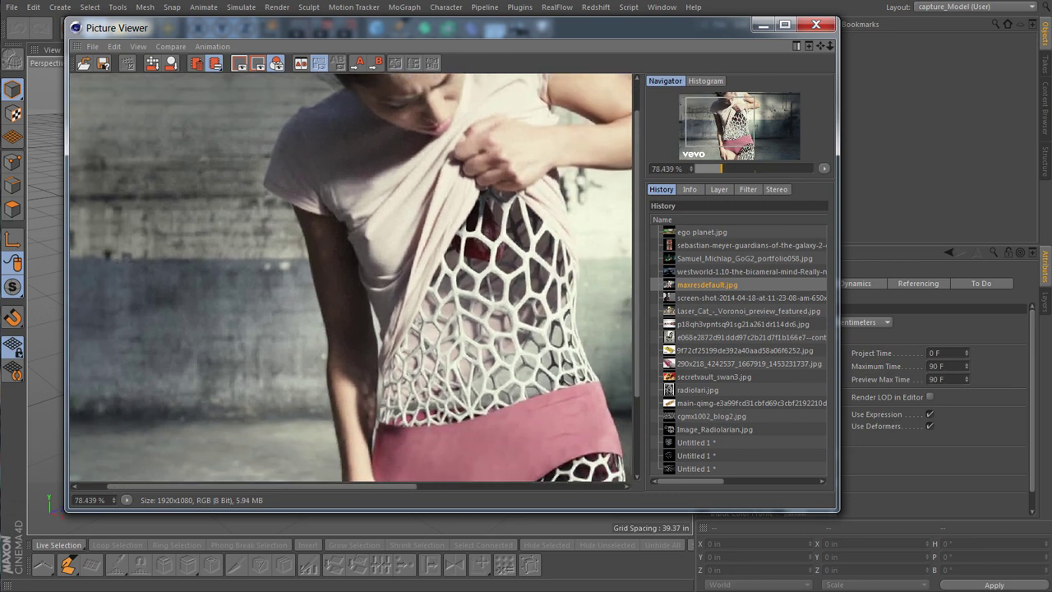
{"action": "scroll", "coordinate": [485, 352], "scroll_direction": "down", "scroll_amount": 1}
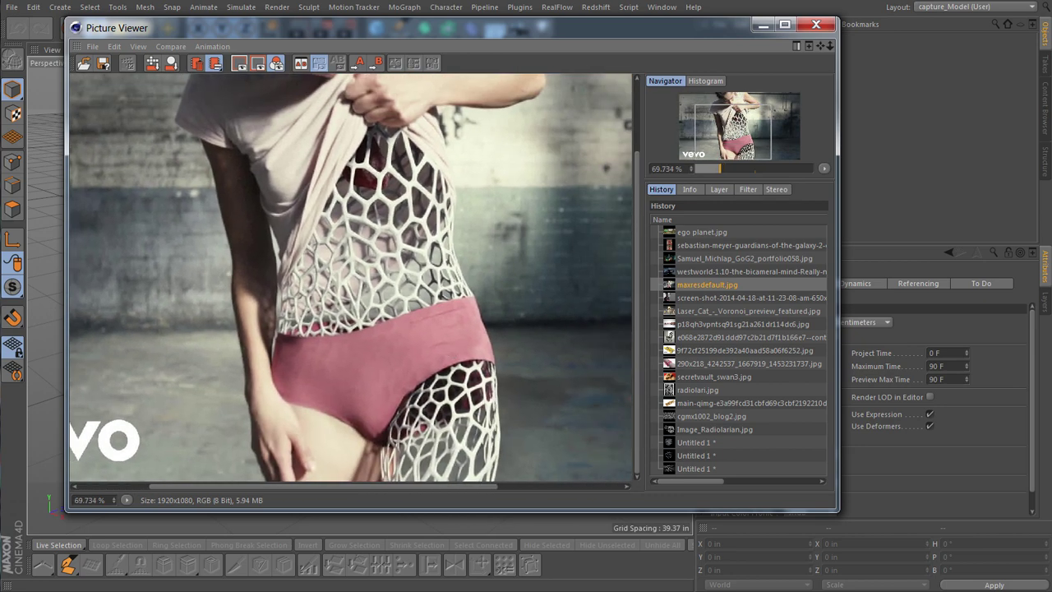
{"action": "scroll", "coordinate": [485, 352], "scroll_direction": "down", "scroll_amount": 1}
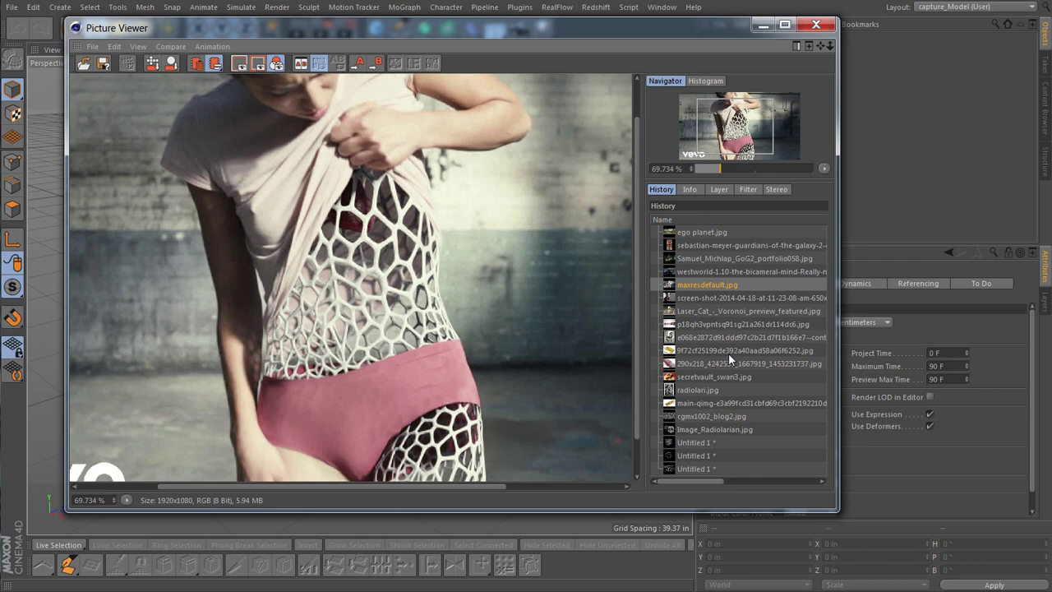
- Display the westworld-1.10-the-bicameral-mind image and examine the open lattice body structure on the torso and limbs
{"action": "left_click", "coordinate": [709, 272]}
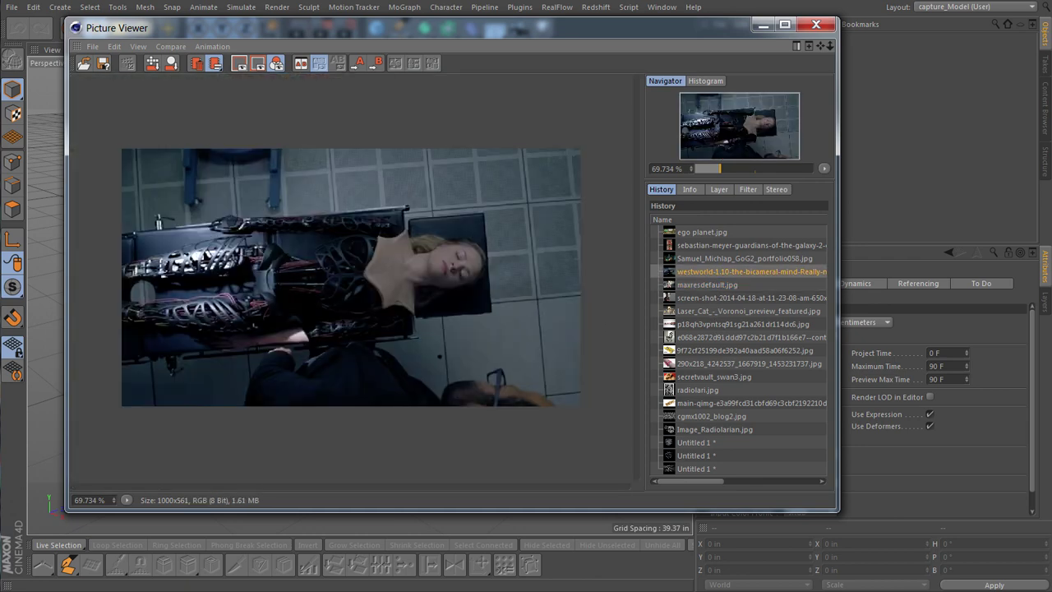
{"action": "right_click_drag", "start_coordinate": [348, 344], "coordinate": [409, 345], "text": "alt"}
{"action": "middle_click_drag", "start_coordinate": [296, 336], "coordinate": [359, 337], "text": "alt"}
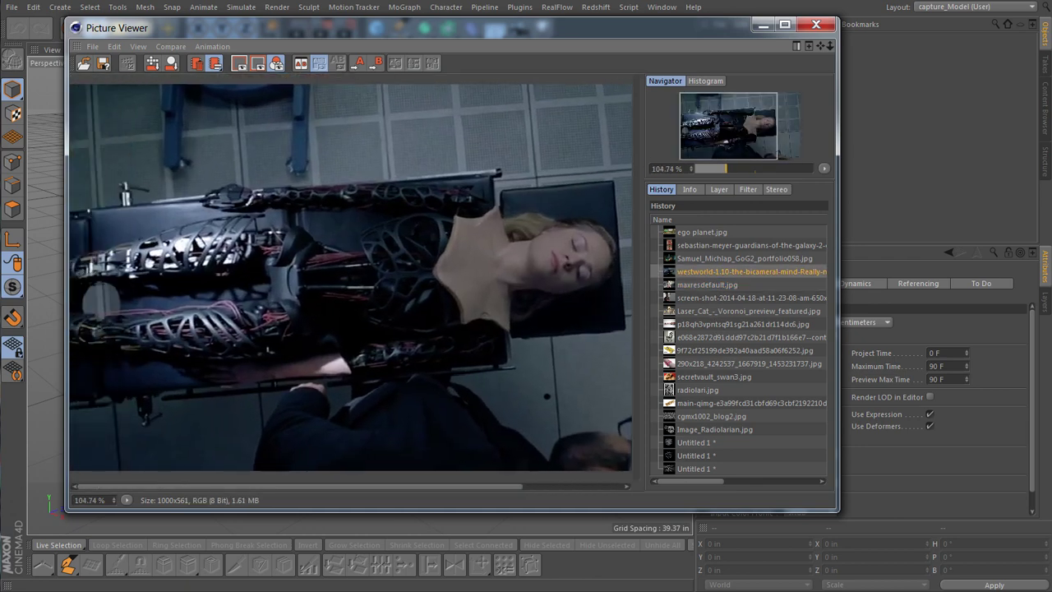
{"action": "scroll", "coordinate": [123, 370], "scroll_direction": "up", "scroll_amount": 1}
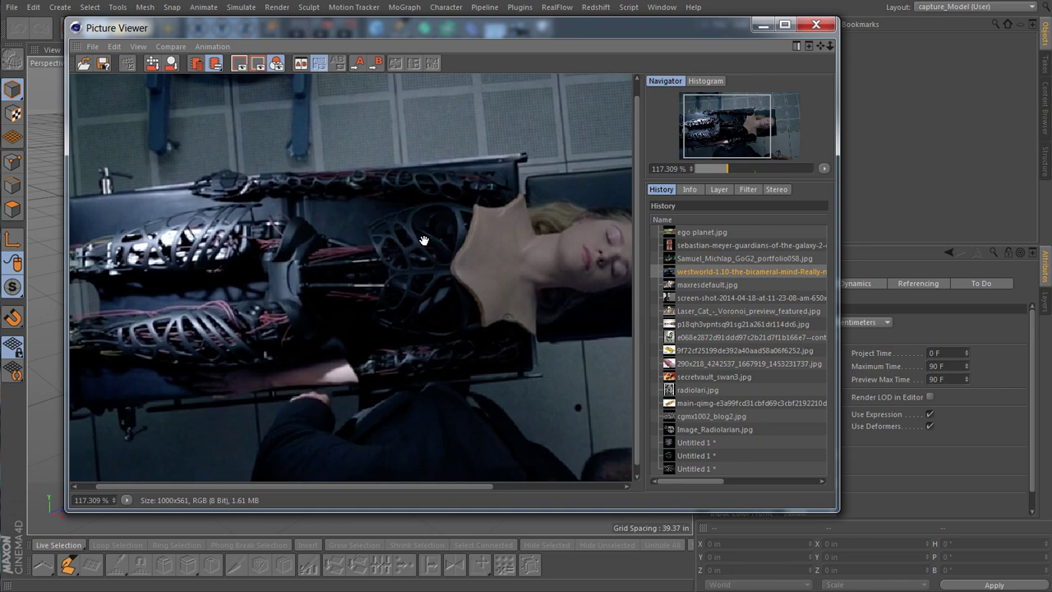
- Display the GoG2_portfolio058.jpg concept art and examine the porous web-like cave walls and trunks around the small figure
{"action": "left_click", "coordinate": [714, 258]}
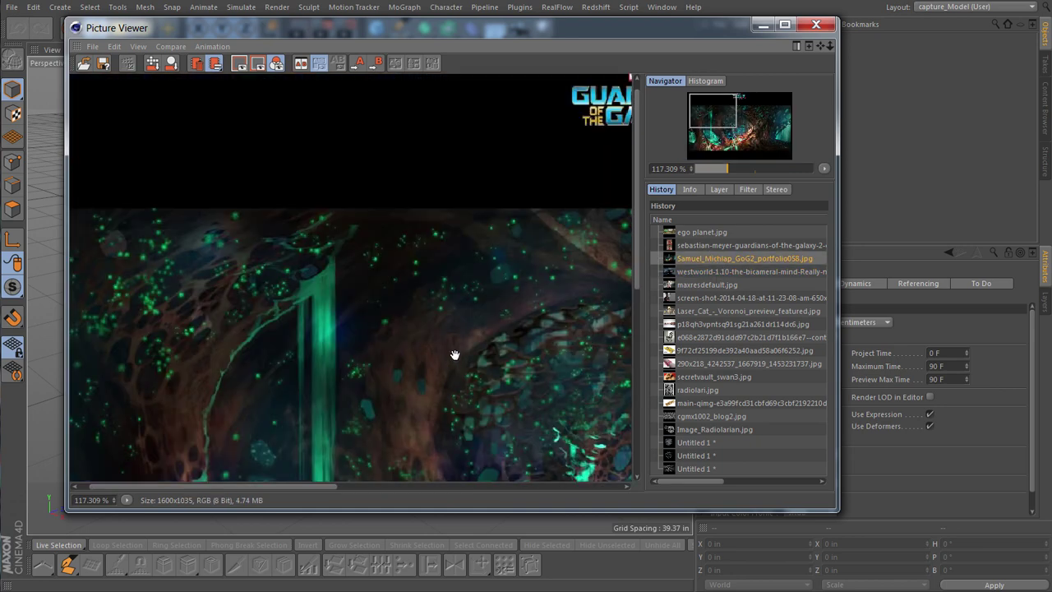
{"action": "scroll", "coordinate": [454, 355], "scroll_direction": "down", "scroll_amount": 2}
{"action": "middle_click_drag", "start_coordinate": [455, 355], "coordinate": [369, 239], "text": "alt"}
{"action": "mouse_move", "coordinate": [454, 355]}
{"action": "right_mouse_down", "text": "alt"}
{"action": "mouse_move", "coordinate": [445, 355]}
{"action": "mouse_move", "coordinate": [466, 355]}
{"action": "right_mouse_up", "text": "alt"}
{"action": "middle_click_drag", "start_coordinate": [454, 355], "coordinate": [448, 397], "text": "alt"}
{"action": "right_click_drag", "start_coordinate": [454, 396], "coordinate": [435, 396], "text": "alt"}
{"action": "middle_click_drag", "start_coordinate": [454, 396], "coordinate": [238, 347], "text": "alt"}
{"action": "middle_click_drag", "start_coordinate": [573, 356], "coordinate": [477, 344], "text": "alt"}
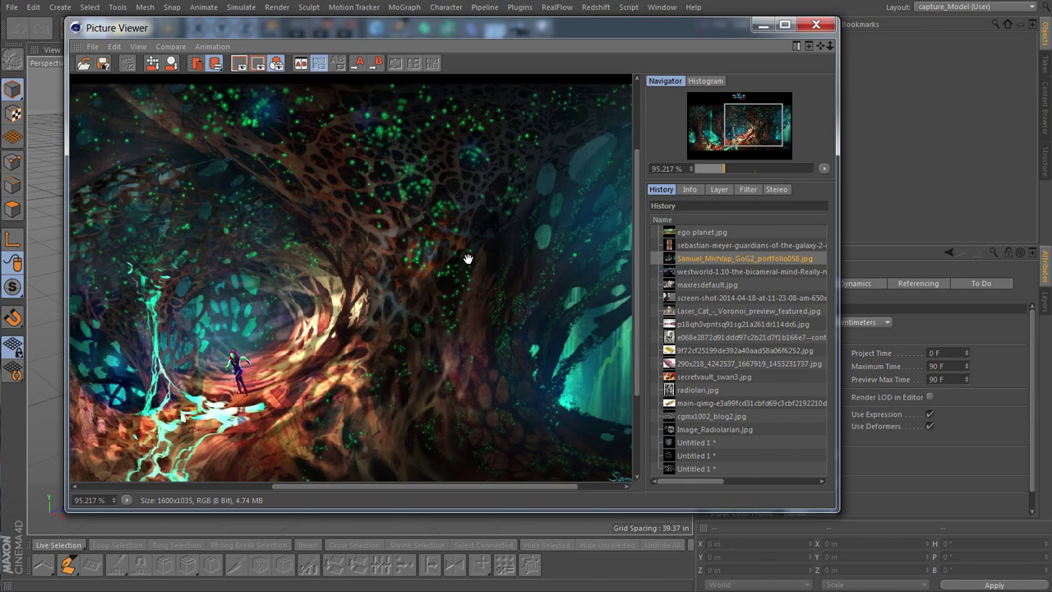
- Display the guardians-of-the-galaxy-2 concept image and examine the red coral-like lattice structure and the forms beneath it
{"action": "left_click", "coordinate": [699, 246]}
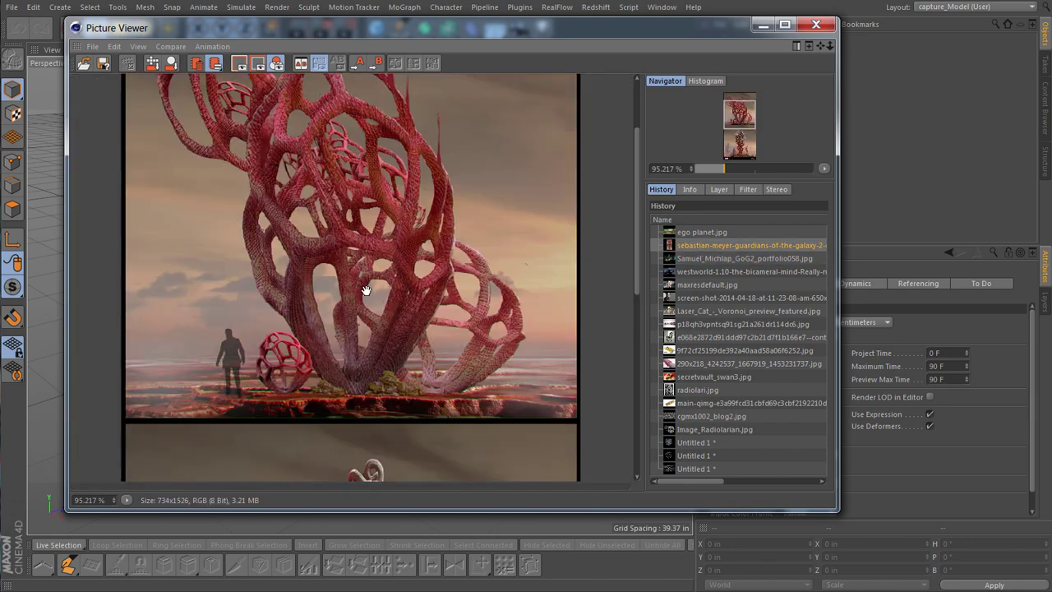
{"action": "middle_click_drag", "start_coordinate": [347, 457], "coordinate": [347, 425], "text": "alt"}
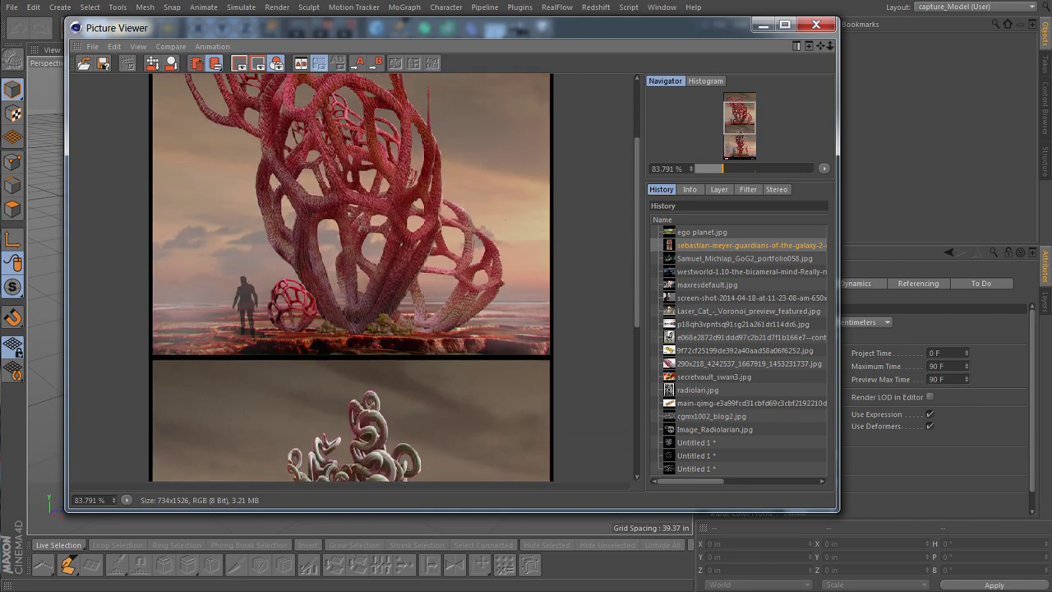
{"action": "left_click_drag", "start_coordinate": [589, 170], "coordinate": [590, 188]}
- Display ego planet.jpg, examine the perforated coral-like sculptures around the fountain and among the trees, and close the Picture Viewer
{"action": "left_click", "coordinate": [693, 233]}
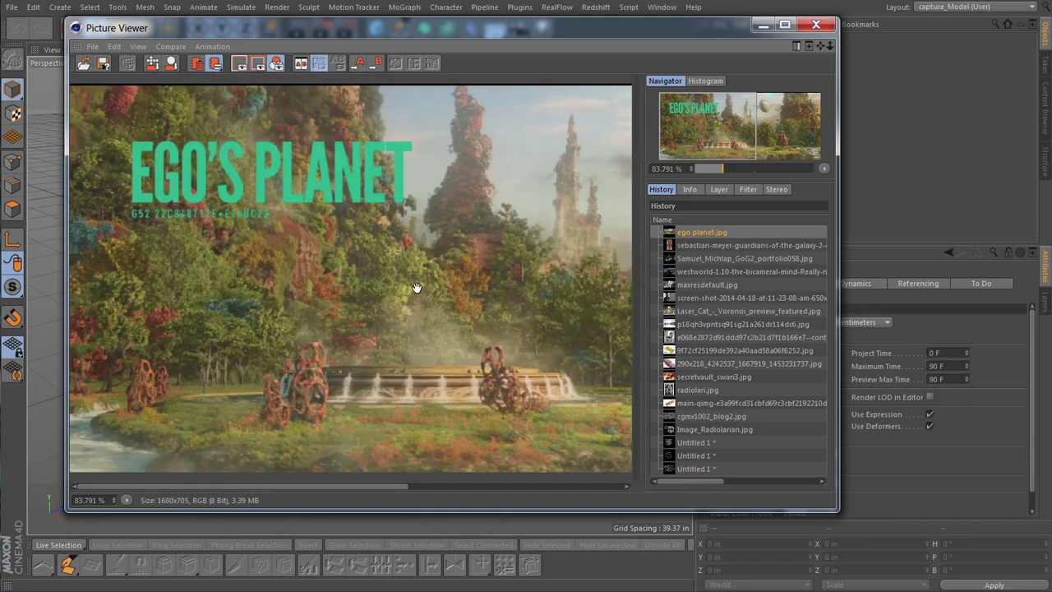
{"action": "scroll", "coordinate": [417, 287], "scroll_direction": "up", "scroll_amount": 5}
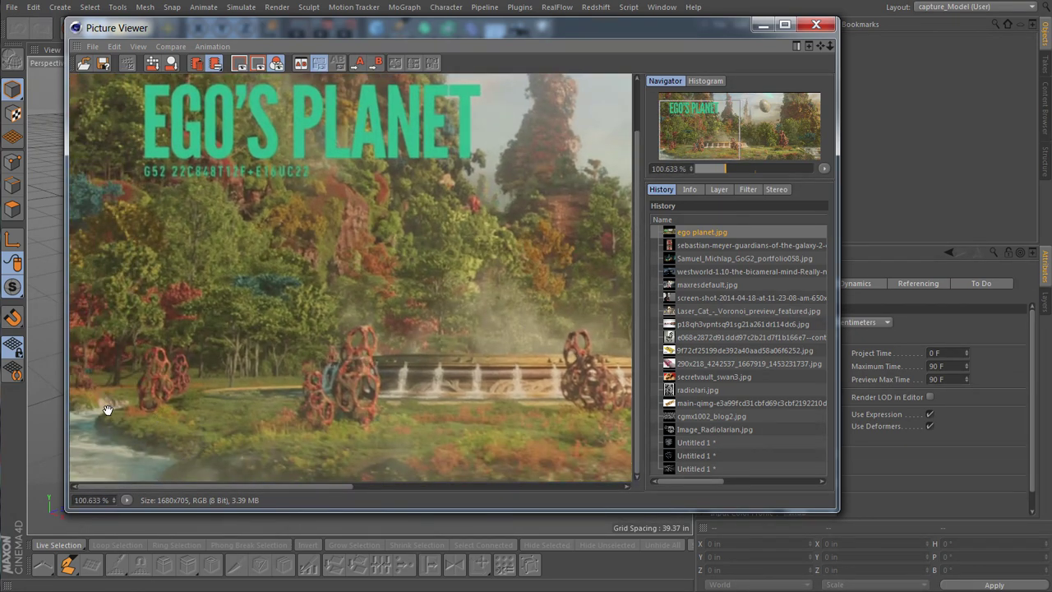
{"action": "left_click_drag", "start_coordinate": [395, 420], "coordinate": [282, 392]}
{"action": "scroll", "coordinate": [259, 387], "scroll_direction": "up", "scroll_amount": 4}
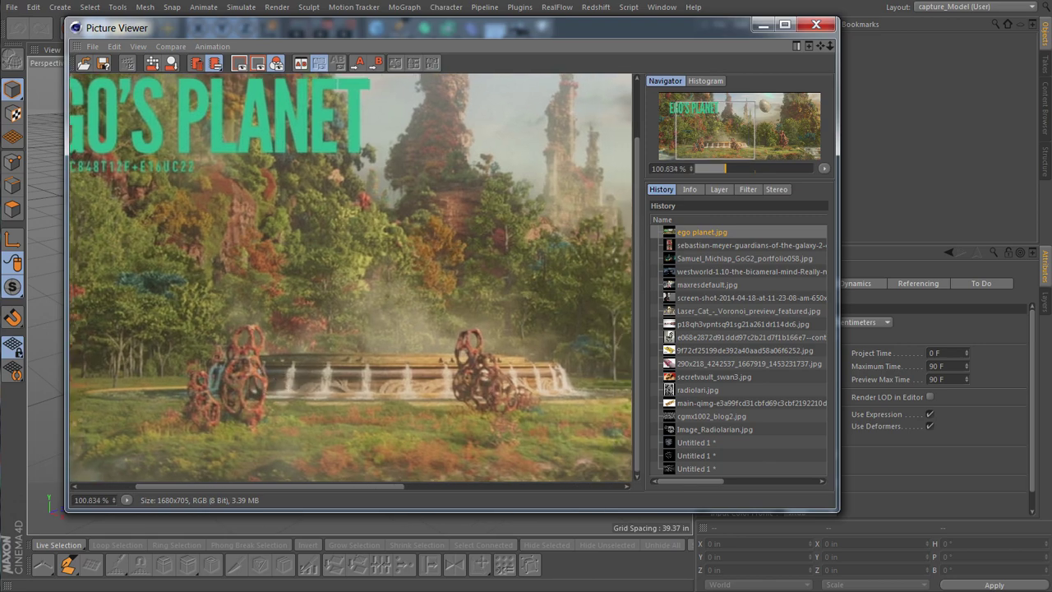
{"action": "scroll", "coordinate": [454, 447], "scroll_direction": "right", "scroll_amount": 10}
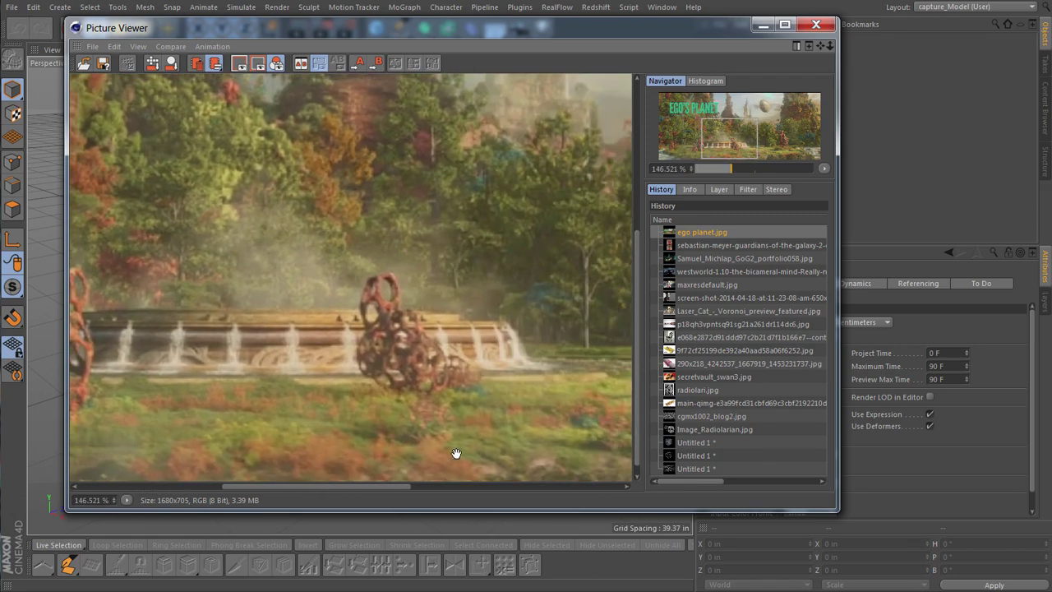
{"action": "left_click_drag", "start_coordinate": [687, 311], "coordinate": [615, 322]}
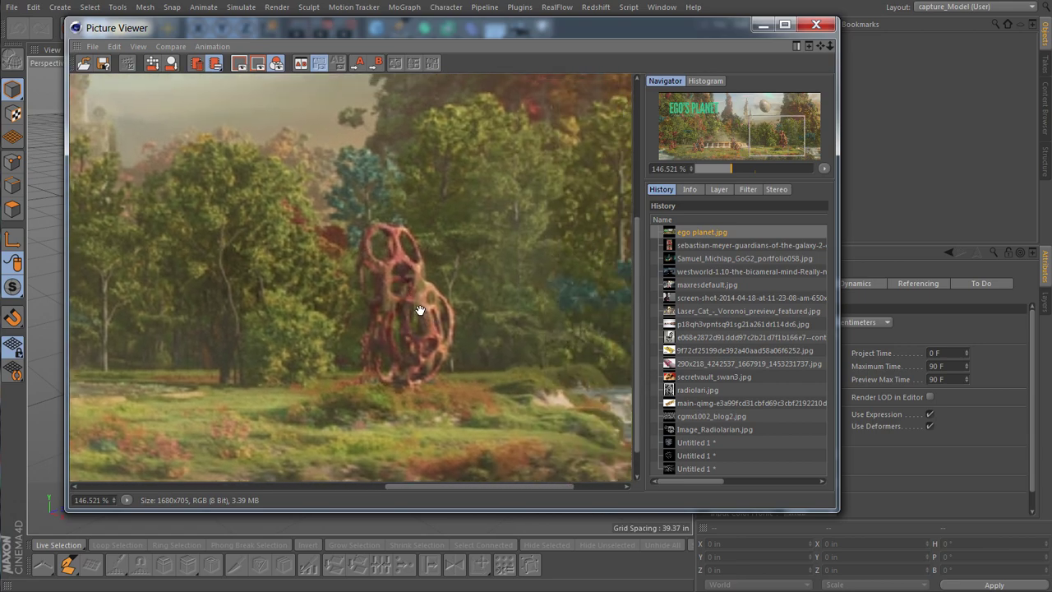
{"action": "left_click", "coordinate": [818, 25]}
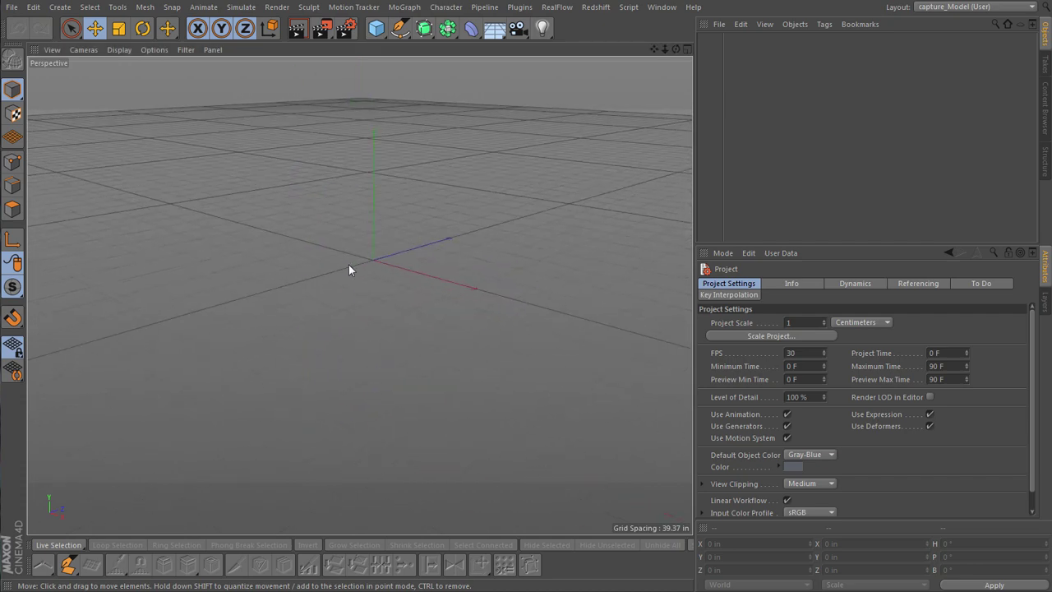
- Add a Platonic primitive to the empty scene
{"action": "left_click_drag", "start_coordinate": [350, 268], "coordinate": [366, 74], "text": "alt"}
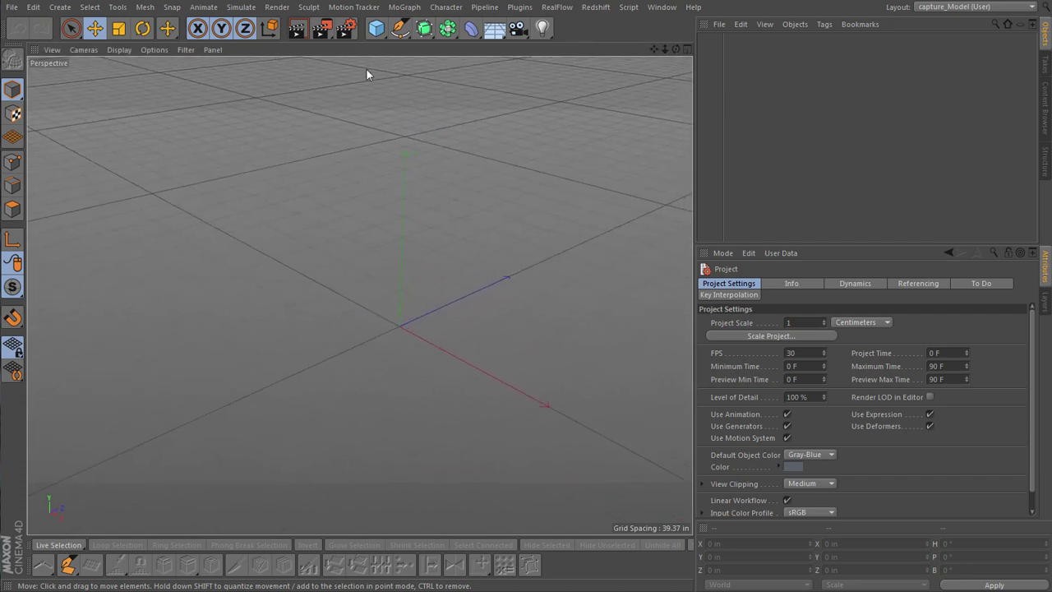
{"action": "left_click", "coordinate": [378, 28]}
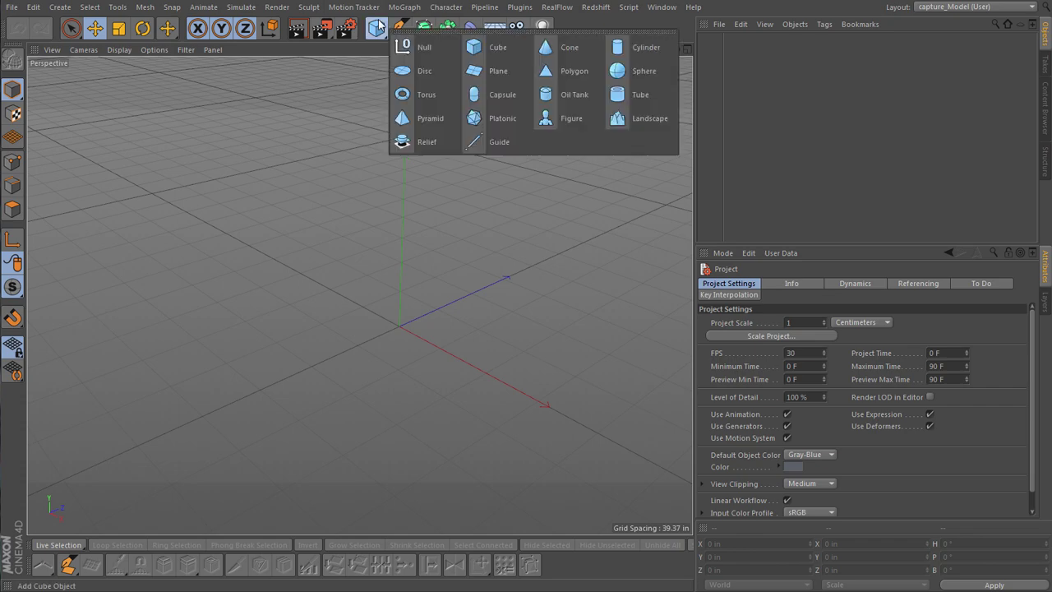
{"action": "left_click", "coordinate": [503, 119]}
{"action": "right_click_drag", "start_coordinate": [392, 302], "coordinate": [465, 245], "text": "alt"}
{"action": "left_click_drag", "start_coordinate": [360, 296], "coordinate": [386, 178], "text": "alt"}
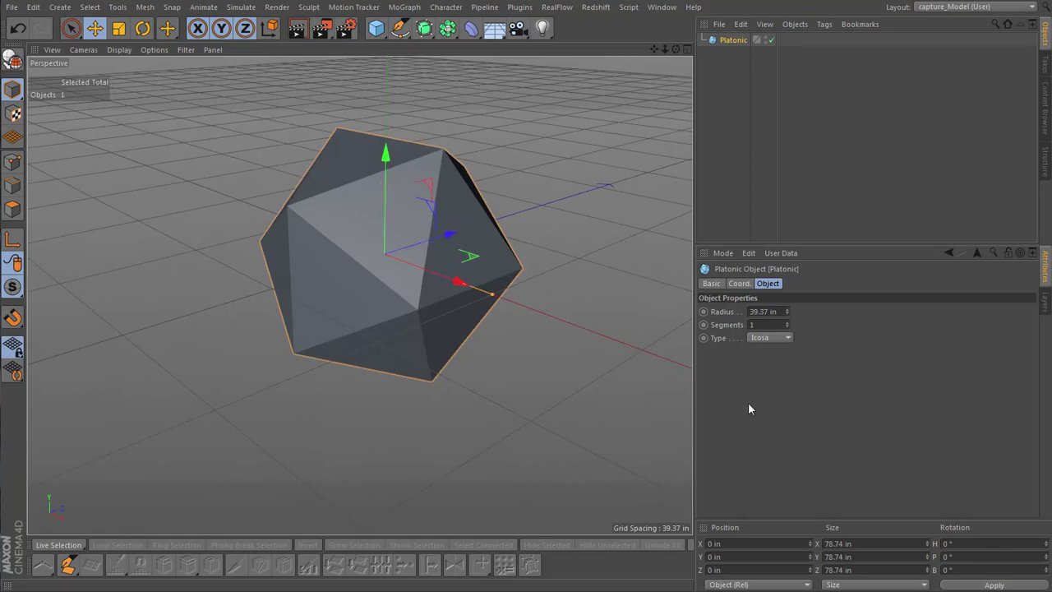
- Set the Platonic object's type to Bucky
{"action": "left_click", "coordinate": [786, 338]}
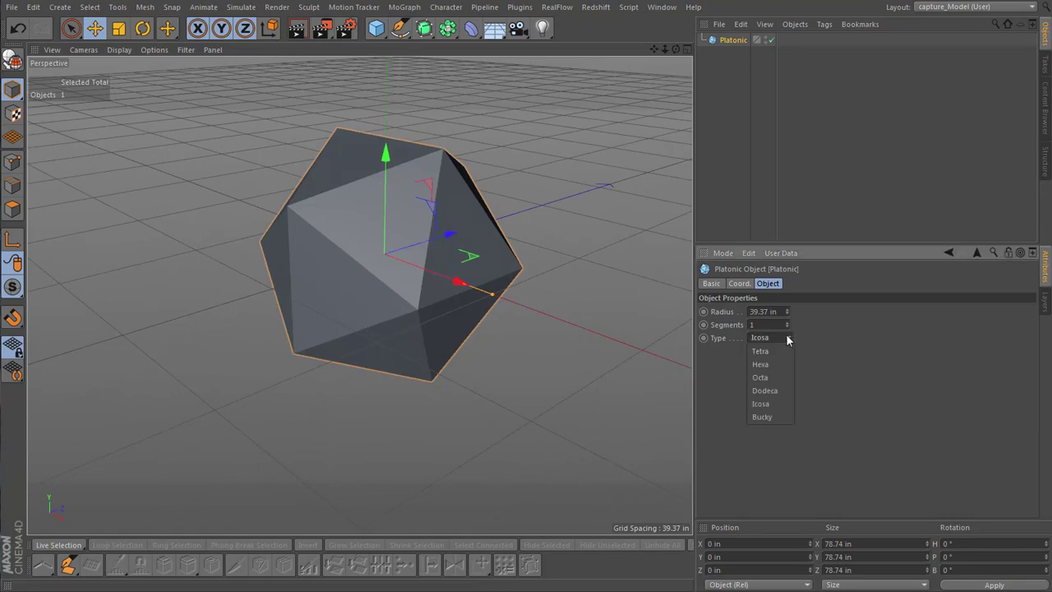
{"action": "left_click", "coordinate": [769, 420]}
{"action": "right_click_drag", "start_coordinate": [454, 285], "coordinate": [423, 277], "text": "alt"}
{"action": "left_click_drag", "start_coordinate": [423, 282], "coordinate": [426, 233], "text": "alt"}
{"action": "mouse_move", "coordinate": [427, 228]}
{"action": "middle_mouse_down", "text": "alt"}
{"action": "mouse_move", "coordinate": [415, 214]}
{"action": "mouse_move", "coordinate": [420, 237]}
{"action": "middle_mouse_up", "text": "alt"}
{"action": "right_click_drag", "start_coordinate": [428, 220], "coordinate": [442, 202], "text": "alt"}
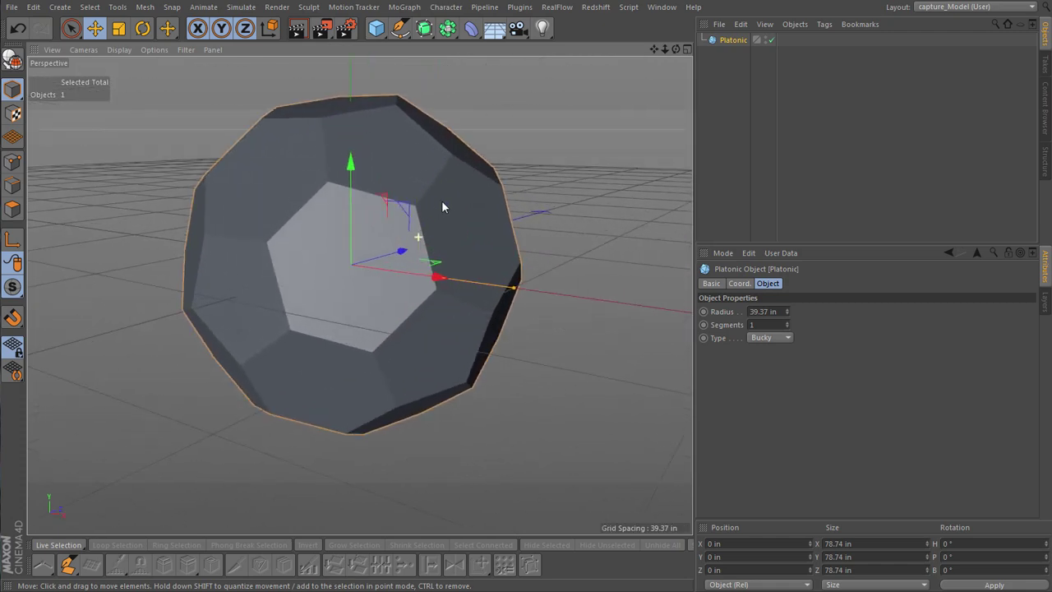
- Make the Bucky-type Platonic editable by converting it into a polygon object
{"action": "key", "text": "c"}
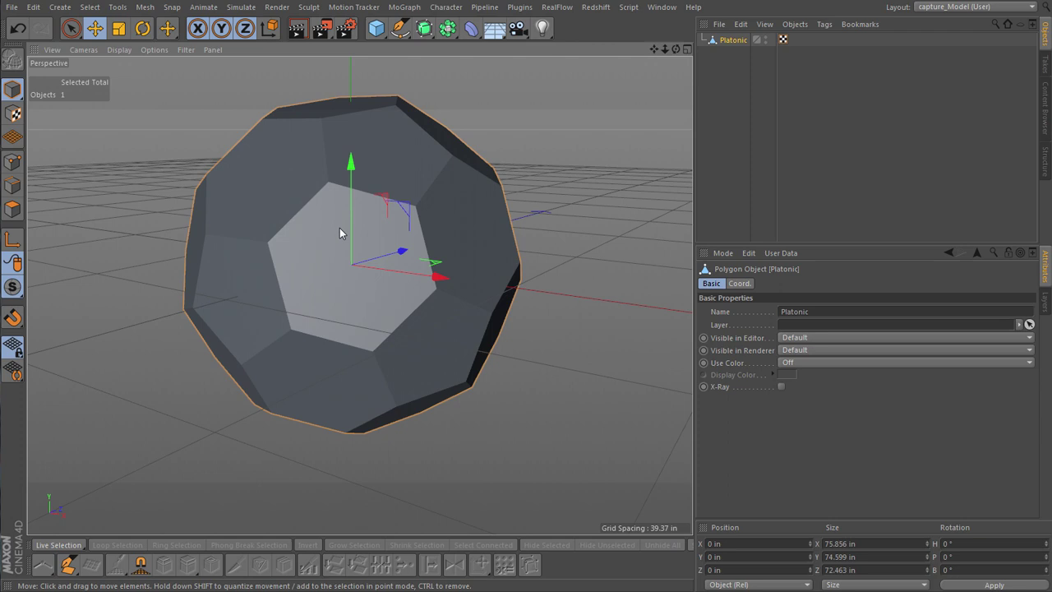
{"action": "right_click_drag", "start_coordinate": [340, 228], "coordinate": [361, 222], "text": "alt"}
{"action": "mouse_move", "coordinate": [362, 222]}
{"action": "left_mouse_down", "text": "alt"}
{"action": "mouse_move", "coordinate": [458, 230]}
{"action": "mouse_move", "coordinate": [357, 219]}
{"action": "left_mouse_up", "text": "alt"}
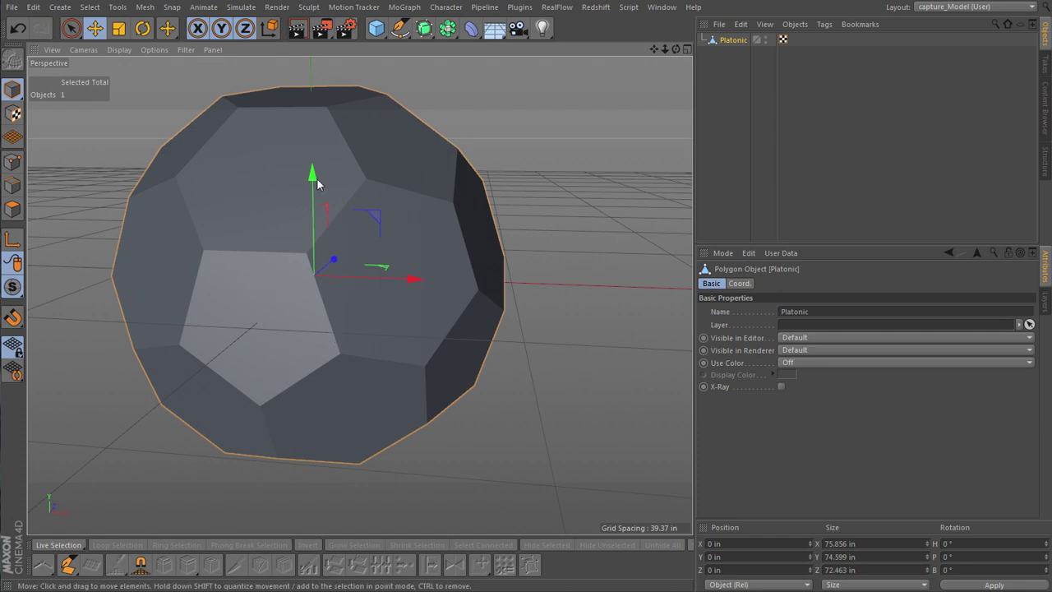
{"action": "left_click_drag", "start_coordinate": [408, 243], "coordinate": [361, 273], "text": "alt"}
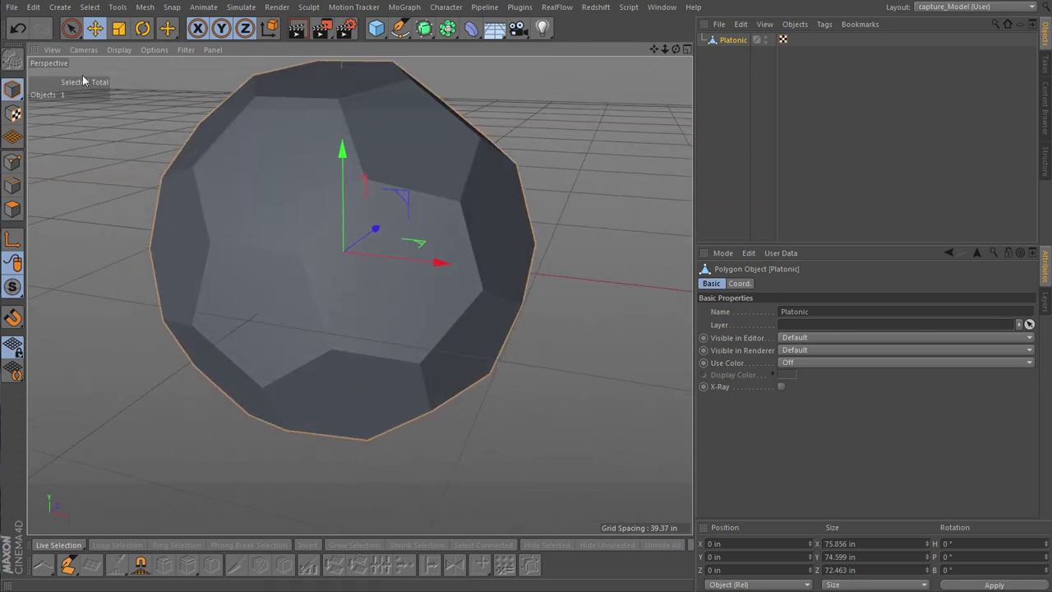
- Set the perspective view to shaded display with lines and inspect the edges dividing the Platonic's faces
{"action": "left_click", "coordinate": [119, 49]}
{"action": "left_click", "coordinate": [143, 80]}
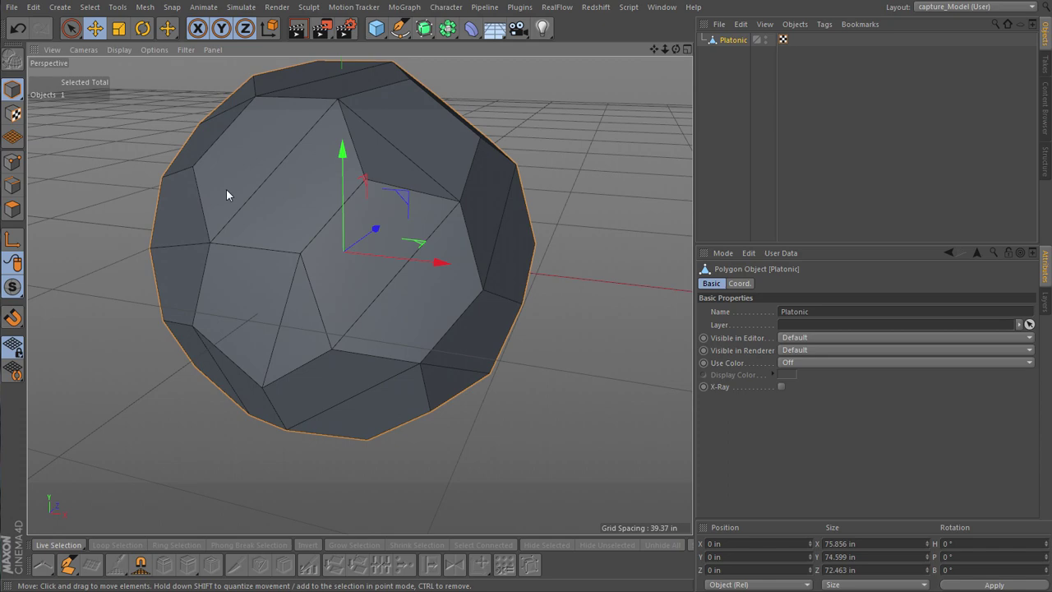
{"action": "right_click_drag", "start_coordinate": [258, 203], "coordinate": [229, 248], "text": "alt"}
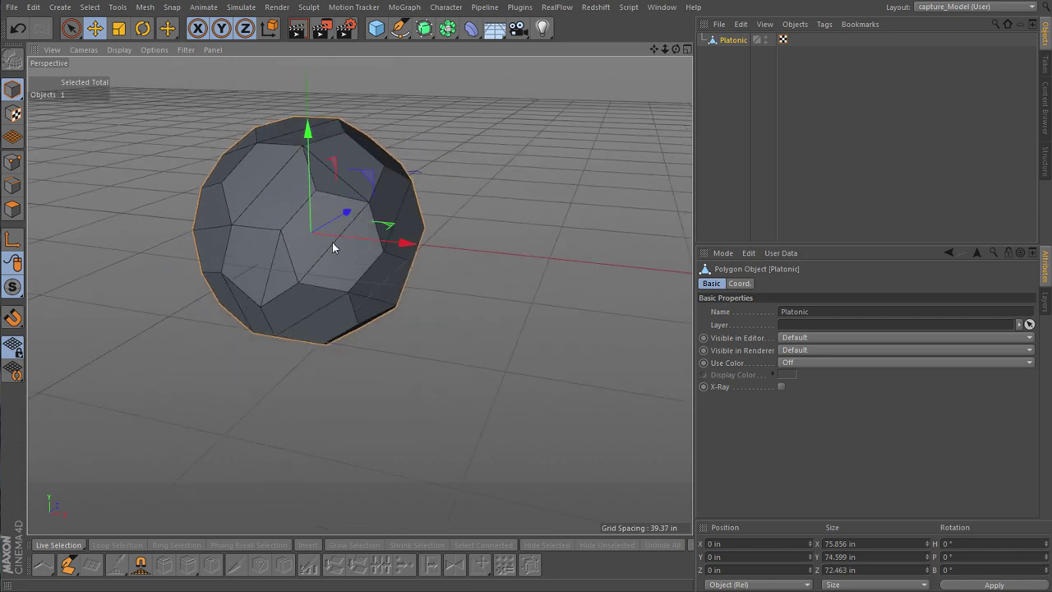
{"action": "scroll", "coordinate": [344, 181], "scroll_direction": "up", "scroll_amount": 6}
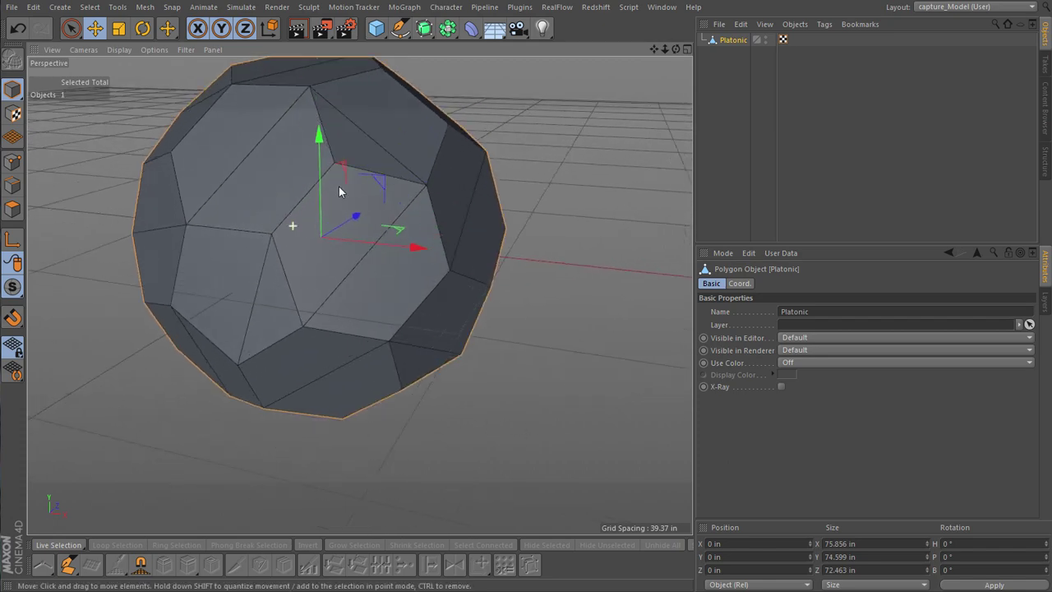
{"action": "scroll", "coordinate": [344, 178], "scroll_direction": "down", "scroll_amount": 5}
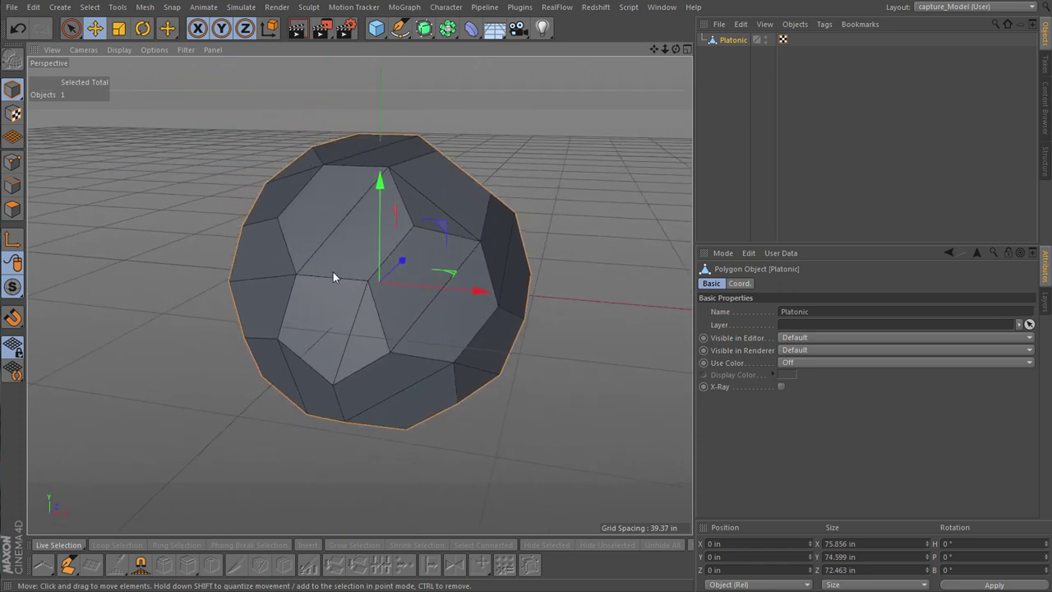
- Switch to edge editing and select all edges of the Platonic
{"action": "left_click", "coordinate": [13, 185]}
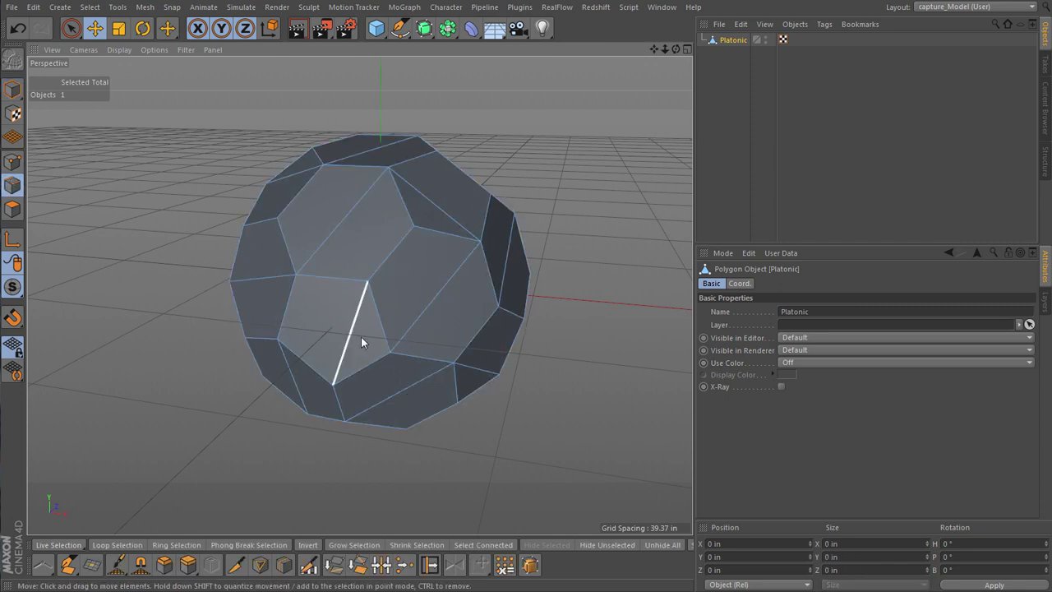
{"action": "scroll", "coordinate": [484, 316], "scroll_direction": "up", "scroll_amount": 2}
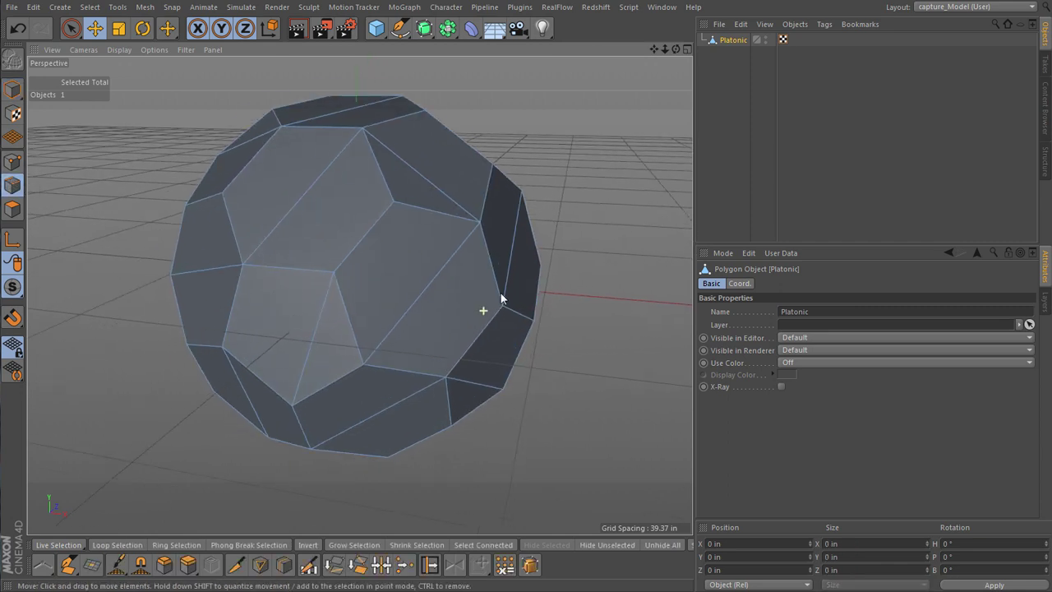
{"action": "key", "text": "ctrl+a"}
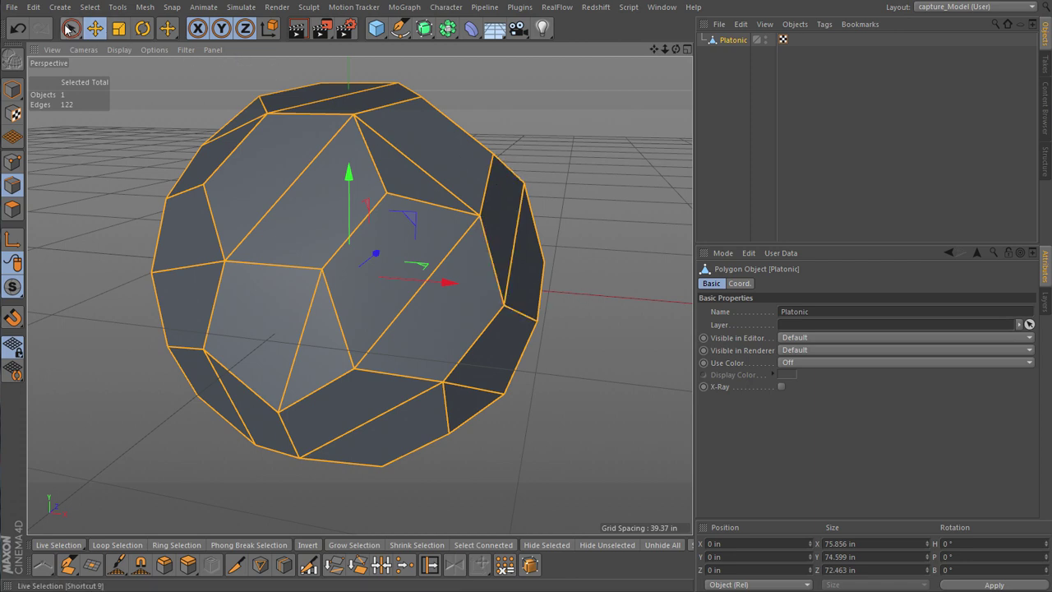
- Use Live Selection to deselect the internal edges that split the pentagon and hexagon faces on the Platonic's front side
{"action": "left_click", "coordinate": [71, 29]}
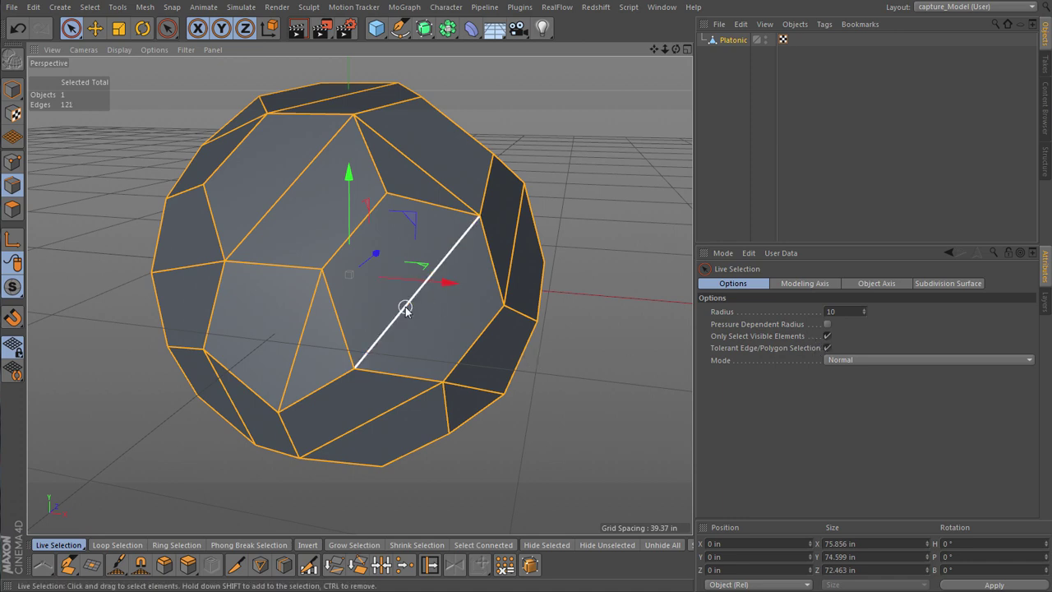
{"action": "left_click", "coordinate": [301, 341], "text": "ctrl"}
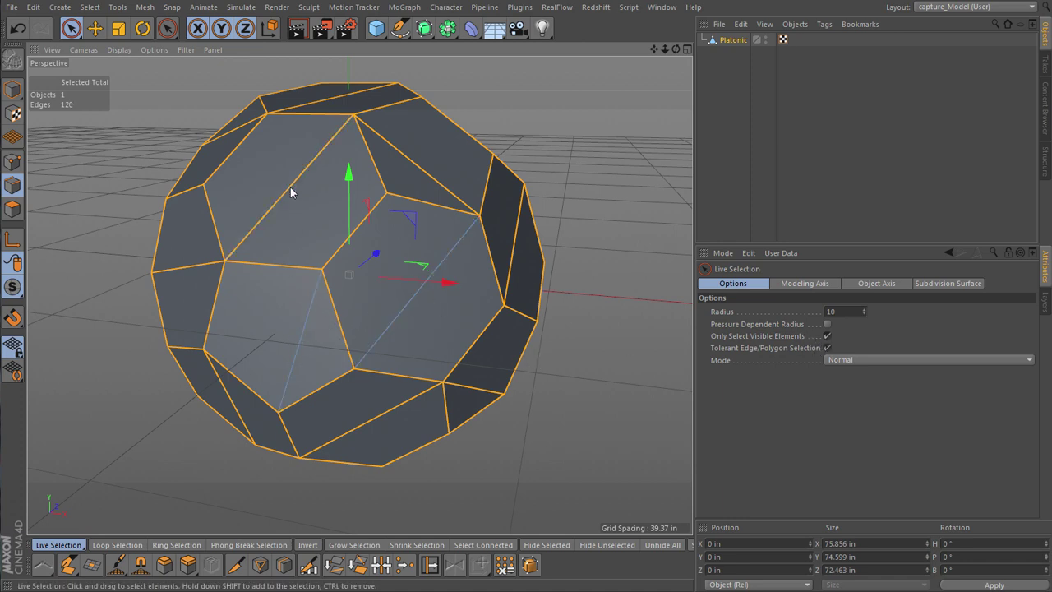
{"action": "left_click", "coordinate": [291, 192], "text": "ctrl"}
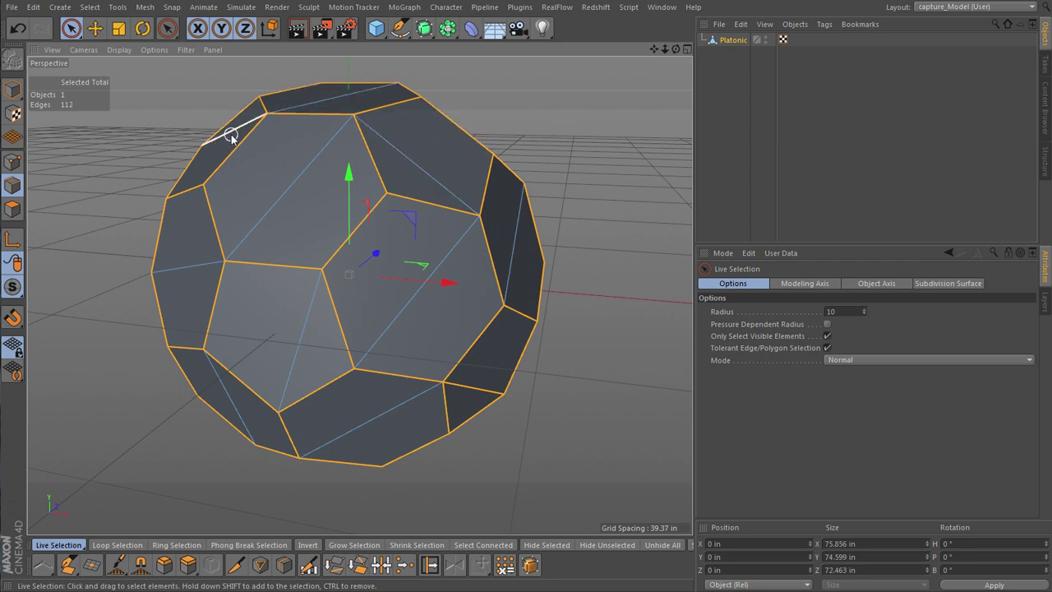
- Deselect the internal edges that split the pentagon and hexagon faces around the Platonic's right side and back
{"action": "left_click_drag", "start_coordinate": [315, 170], "coordinate": [269, 226], "text": "alt"}
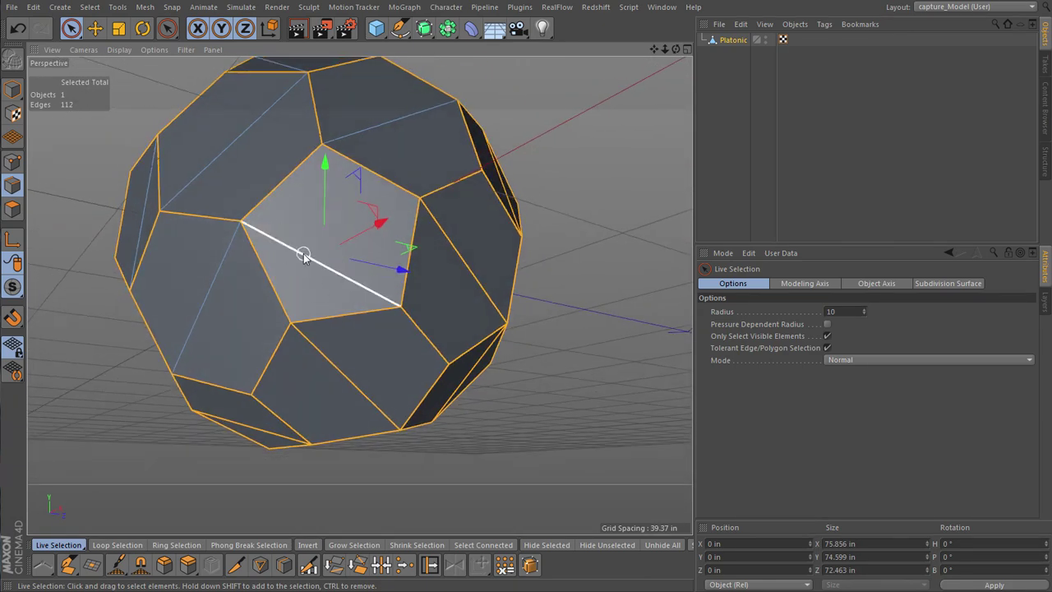
{"action": "left_click", "coordinate": [359, 387], "text": "ctrl"}
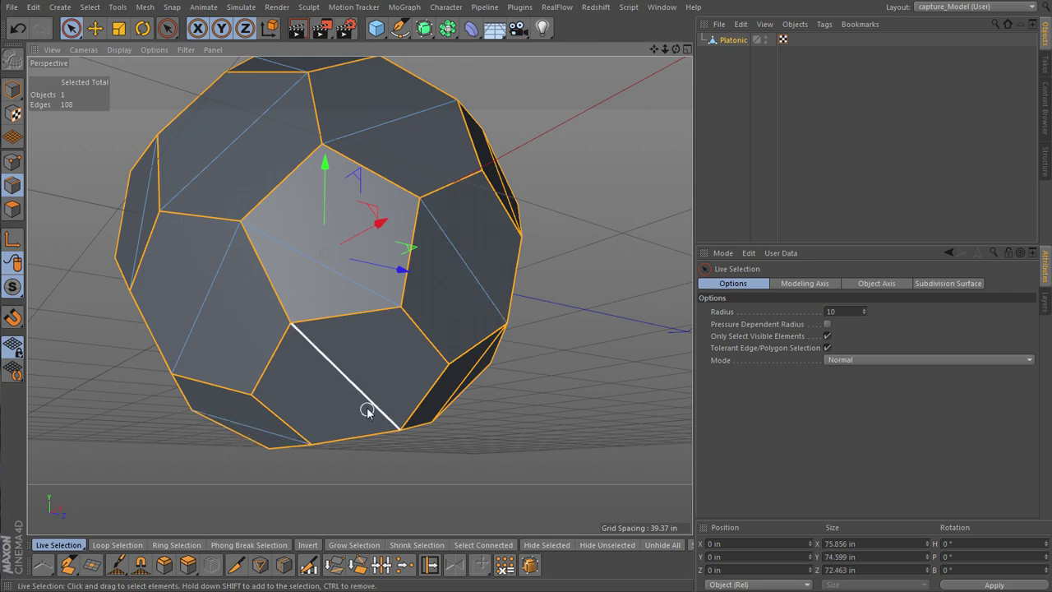
{"action": "mouse_move", "coordinate": [368, 408]}
{"action": "right_mouse_down", "text": "alt"}
{"action": "mouse_move", "coordinate": [312, 461]}
{"action": "mouse_move", "coordinate": [351, 416]}
{"action": "right_mouse_up", "text": "alt"}
{"action": "left_click_drag", "start_coordinate": [359, 413], "coordinate": [364, 381], "text": "alt"}
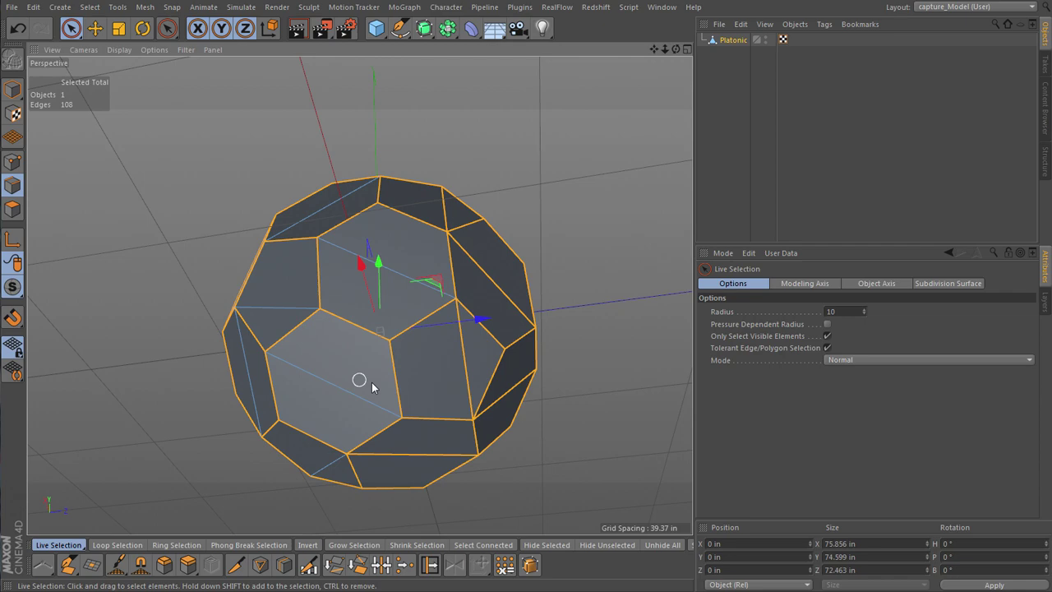
{"action": "middle_click_drag", "start_coordinate": [372, 382], "coordinate": [271, 364], "text": "alt"}
{"action": "left_click_drag", "start_coordinate": [271, 364], "coordinate": [216, 416], "text": "alt"}
{"action": "right_click_drag", "start_coordinate": [327, 310], "coordinate": [348, 298], "text": "alt"}
{"action": "left_click_drag", "start_coordinate": [348, 299], "coordinate": [349, 366], "text": "alt"}
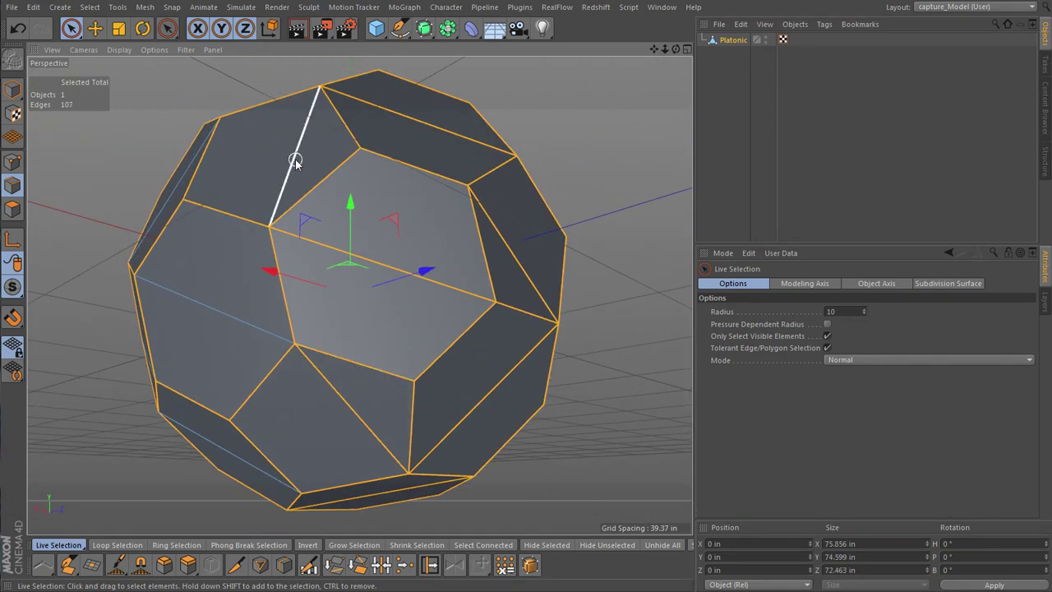
{"action": "left_click", "coordinate": [453, 287], "text": "ctrl"}
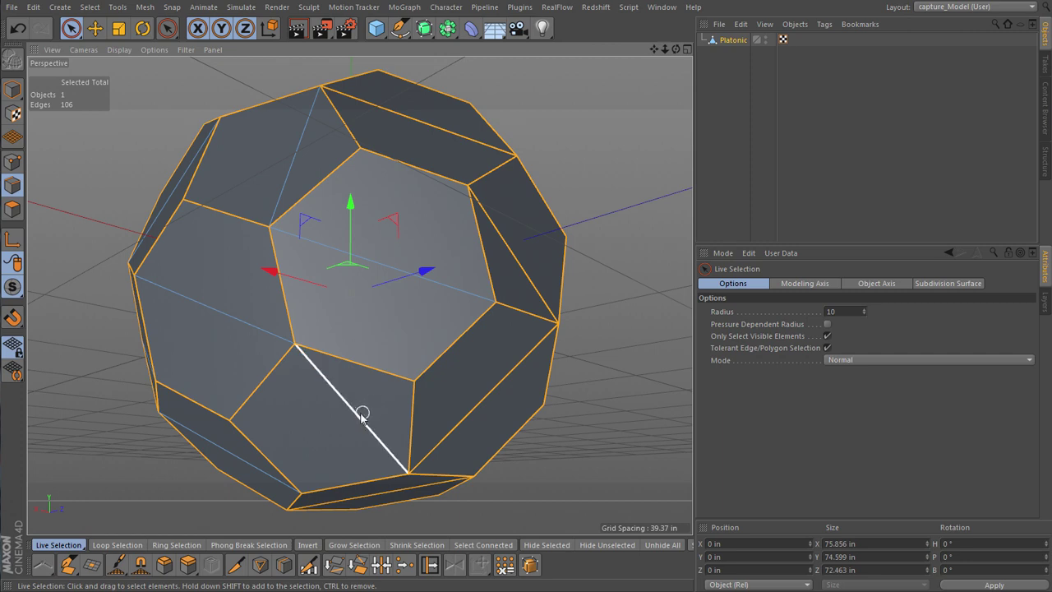
{"action": "left_click", "coordinate": [473, 421], "text": "ctrl"}
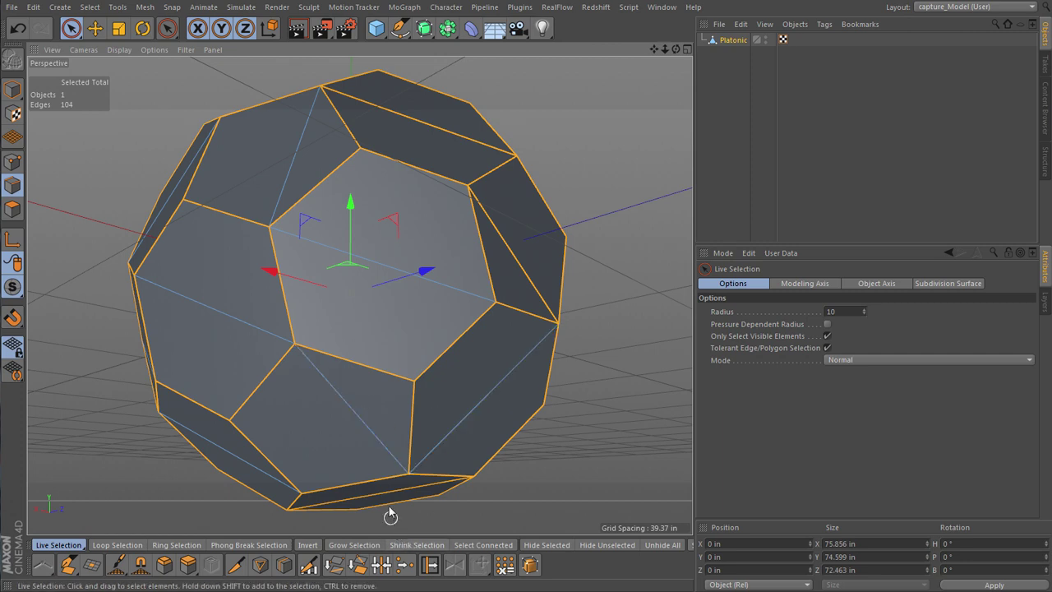
{"action": "left_click", "coordinate": [525, 274], "text": "ctrl"}
{"action": "left_click", "coordinate": [444, 133], "text": "ctrl"}
- Deselect the remaining face-splitting edges around the rest of the Platonic, keeping only the pentagon and hexagon outlines selected
{"action": "left_click_drag", "start_coordinate": [482, 242], "coordinate": [121, 195], "text": "alt"}
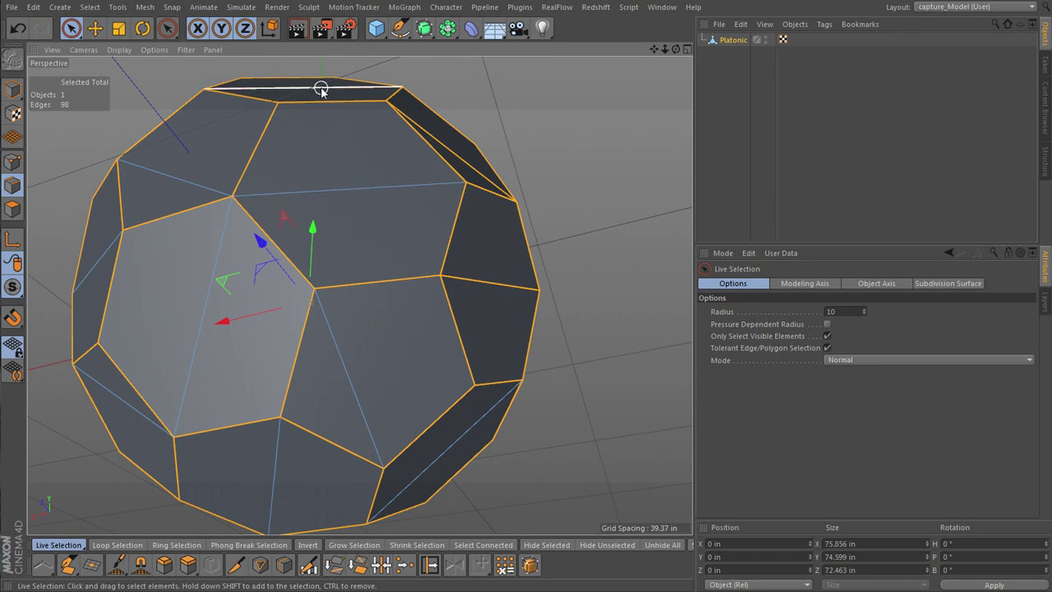
{"action": "left_click_drag", "start_coordinate": [400, 167], "coordinate": [283, 262], "text": "alt"}
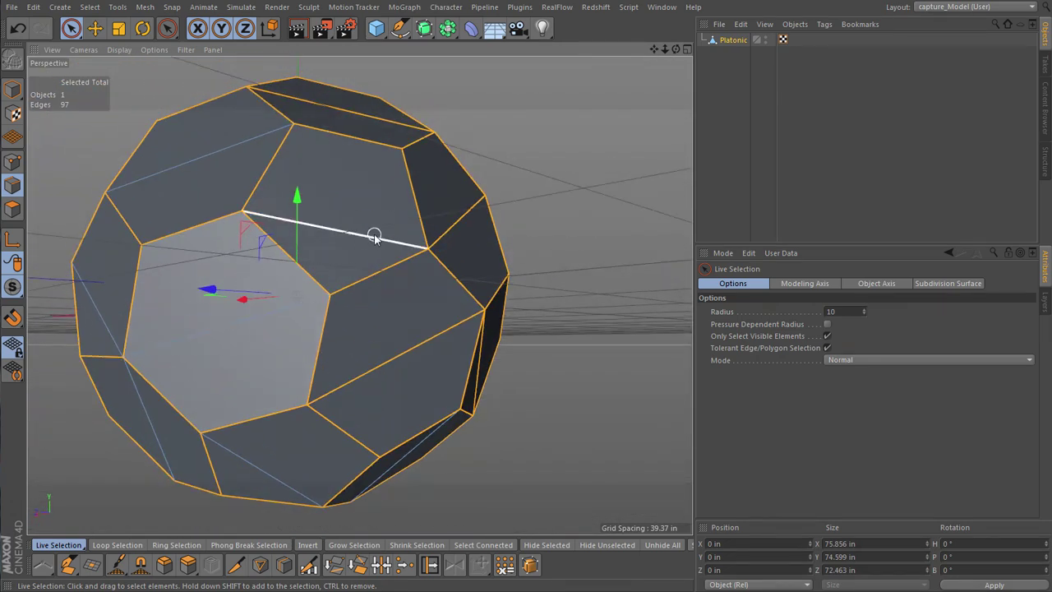
{"action": "left_click", "coordinate": [407, 355], "text": "ctrl"}
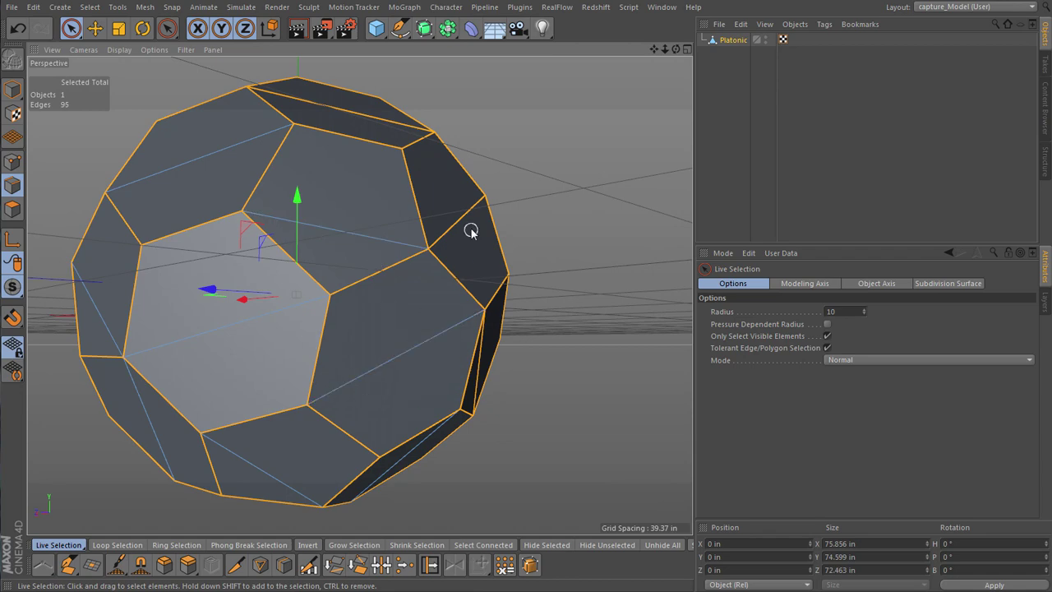
{"action": "left_click_drag", "start_coordinate": [466, 309], "coordinate": [378, 235], "text": "alt"}
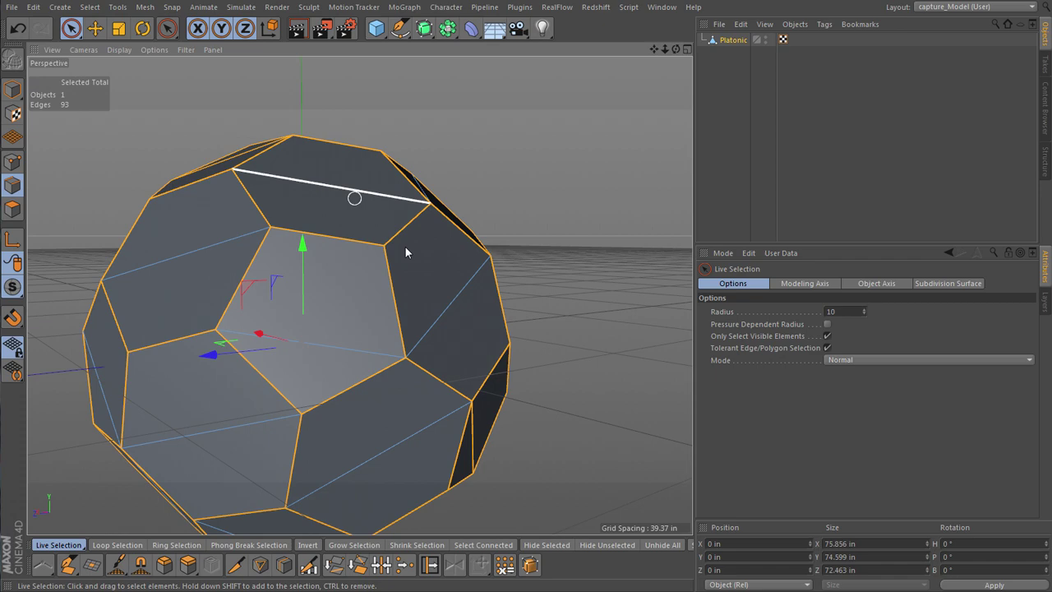
{"action": "left_click_drag", "start_coordinate": [452, 301], "coordinate": [306, 252], "text": "alt"}
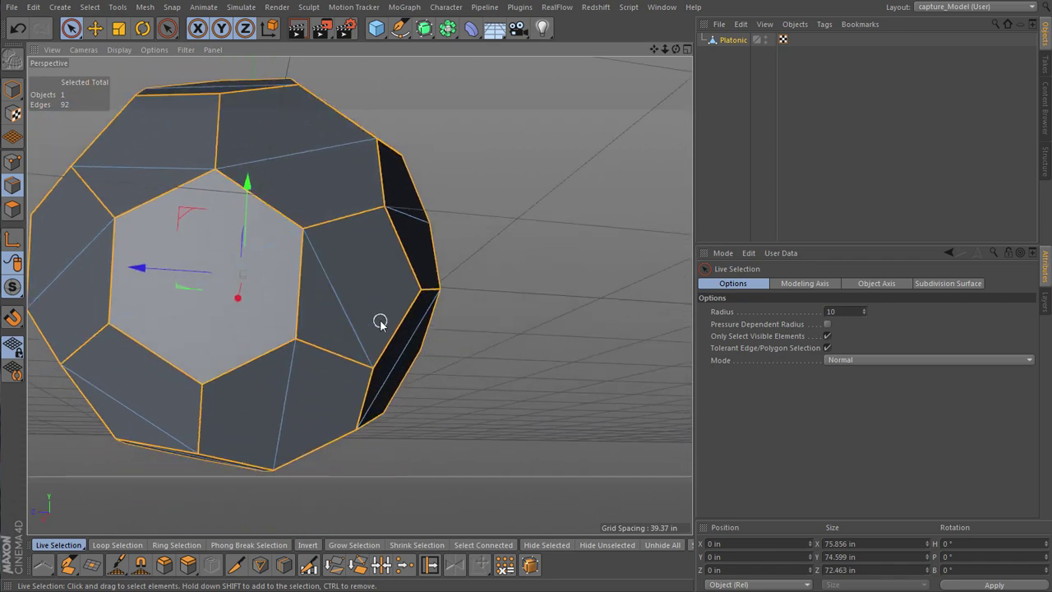
{"action": "right_click_drag", "start_coordinate": [380, 320], "coordinate": [357, 325], "text": "alt"}
{"action": "left_click_drag", "start_coordinate": [369, 329], "coordinate": [564, 413], "text": "alt"}
{"action": "left_click", "coordinate": [400, 194], "text": "ctrl"}
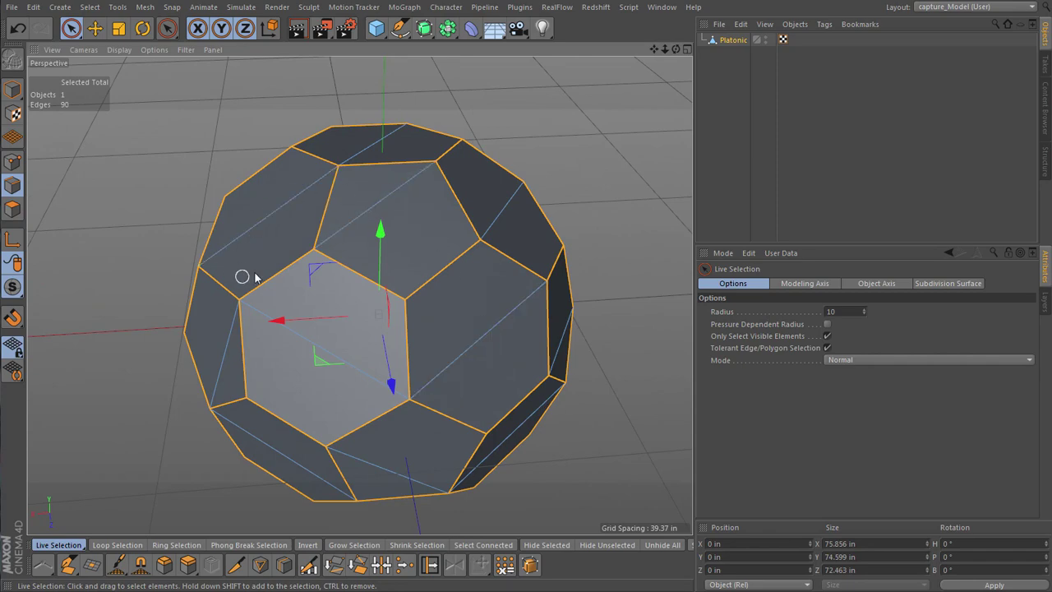
- Check the outline edge selection all around the Platonic in Lines display, and return to Gouraud Shading (Lines)
{"action": "left_click_drag", "start_coordinate": [302, 273], "coordinate": [453, 219], "text": "alt"}
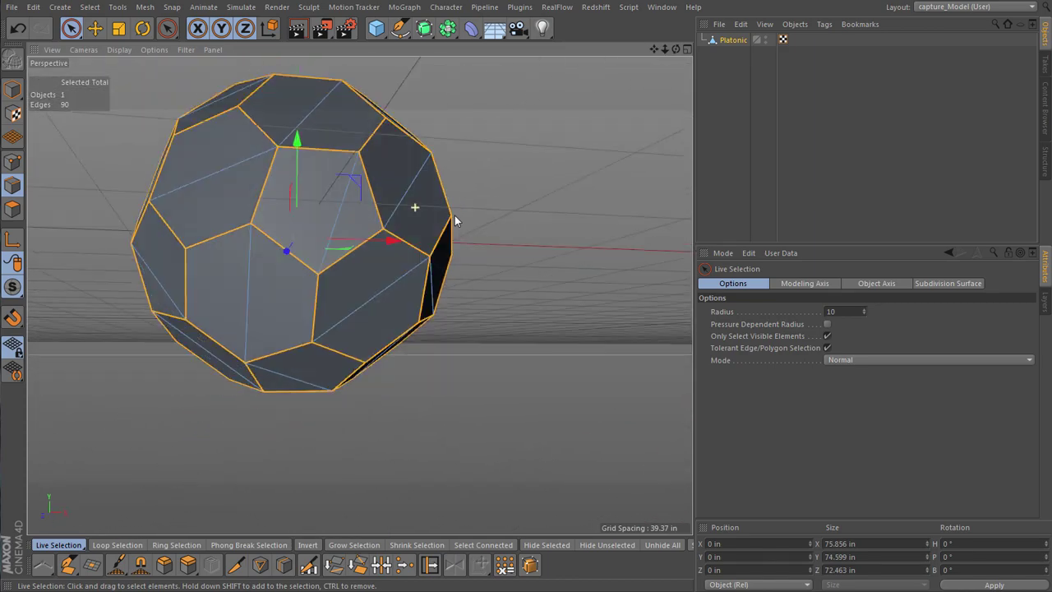
{"action": "right_click_drag", "start_coordinate": [453, 218], "coordinate": [513, 175], "text": "alt"}
{"action": "left_click_drag", "start_coordinate": [513, 171], "coordinate": [475, 257], "text": "alt"}
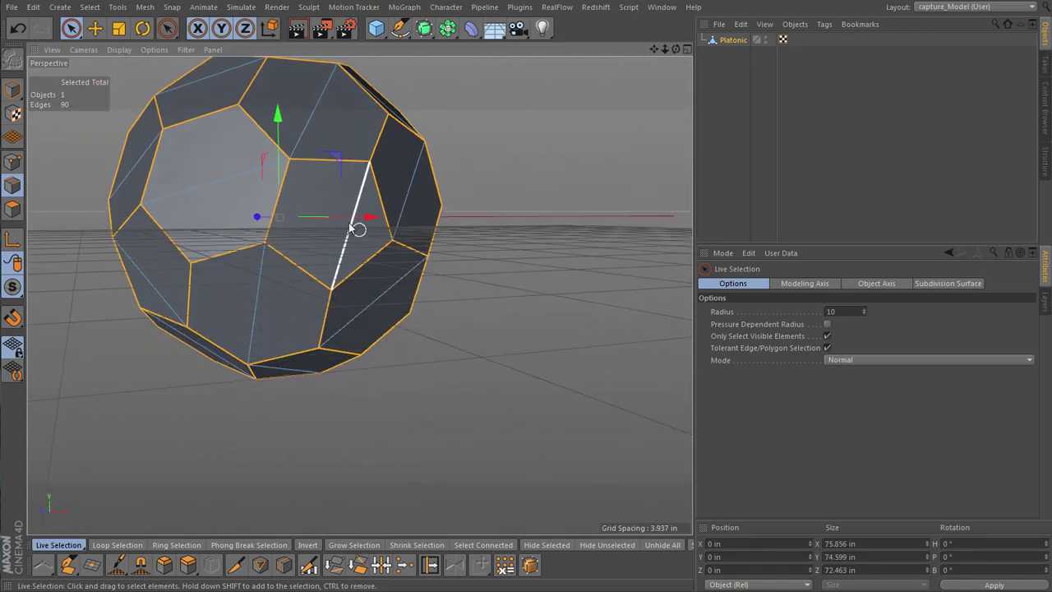
{"action": "middle_click_drag", "start_coordinate": [356, 228], "coordinate": [390, 260], "text": "alt"}
{"action": "left_click", "coordinate": [118, 48]}
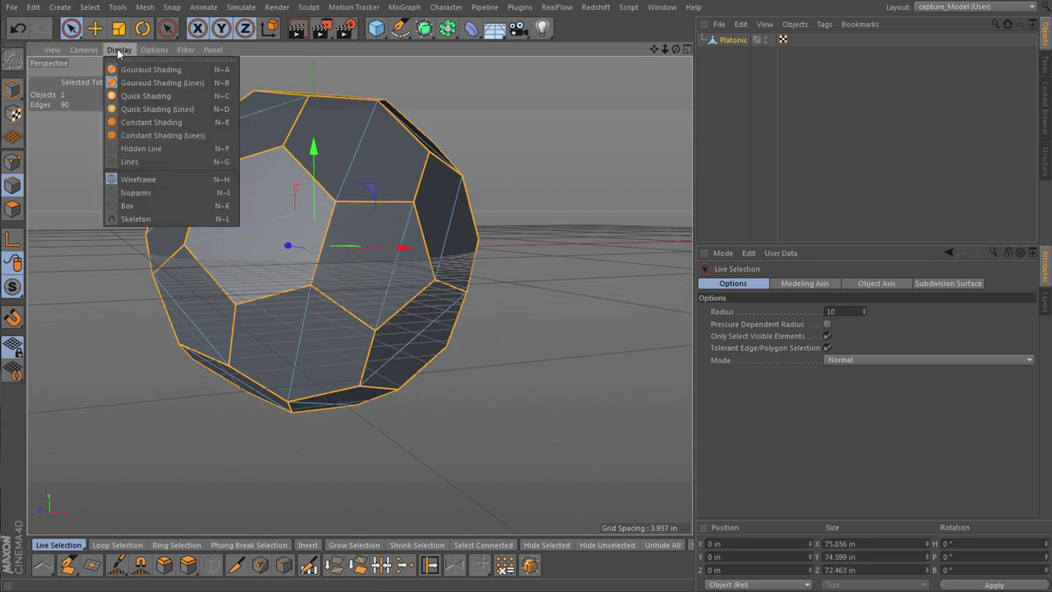
{"action": "left_click", "coordinate": [133, 161]}
{"action": "left_click_drag", "start_coordinate": [294, 266], "coordinate": [150, 352], "text": "alt"}
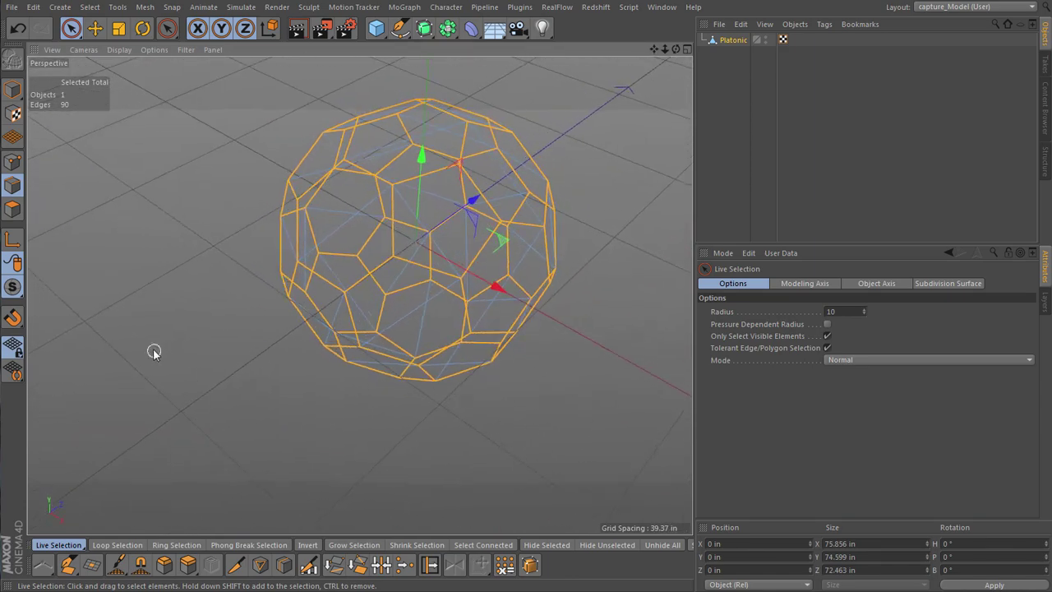
{"action": "left_click", "coordinate": [120, 50]}
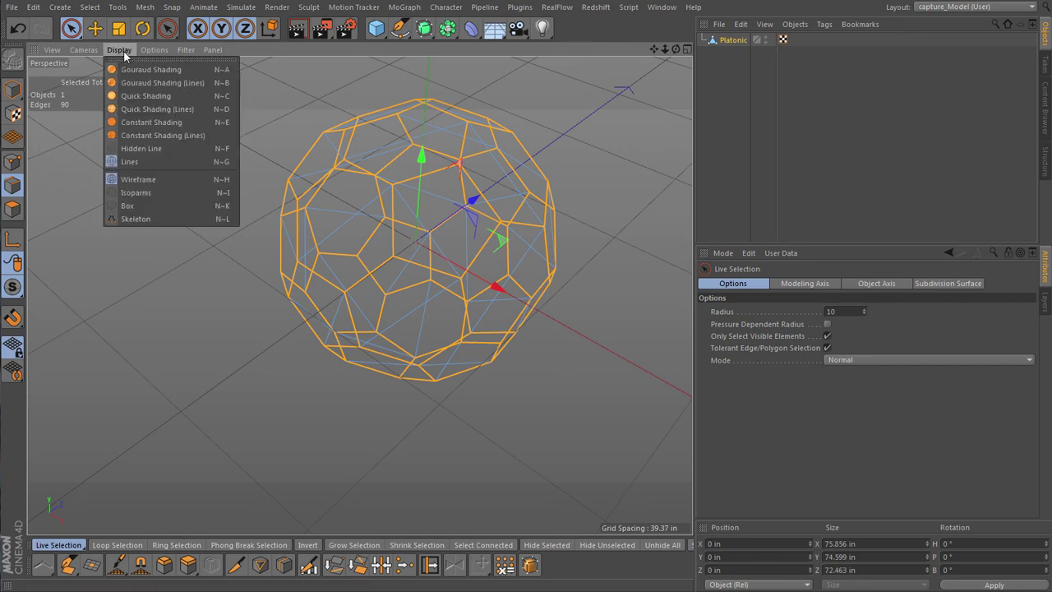
{"action": "left_click", "coordinate": [136, 77]}
- Bevel the selected pentagon and hexagon outline edges with an offset of about 1.348 in
{"action": "right_click_drag", "start_coordinate": [289, 200], "coordinate": [305, 178], "text": "alt"}
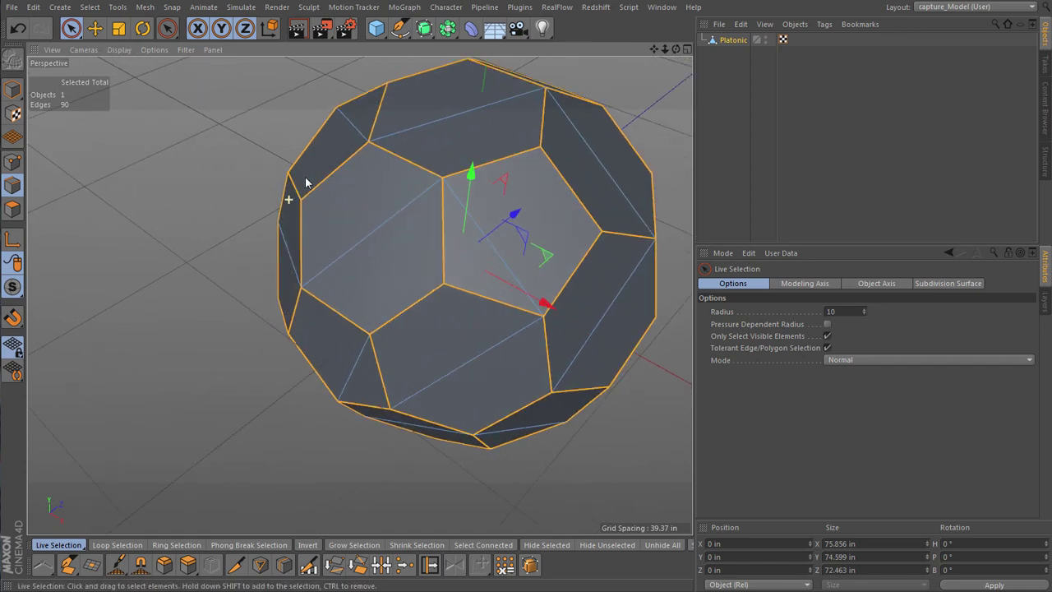
{"action": "middle_click_drag", "start_coordinate": [305, 178], "coordinate": [202, 196], "text": "alt"}
{"action": "mouse_move", "coordinate": [200, 197]}
{"action": "left_mouse_down", "text": "alt"}
{"action": "mouse_move", "coordinate": [228, 199]}
{"action": "mouse_move", "coordinate": [248, 161]}
{"action": "left_mouse_up", "text": "alt"}
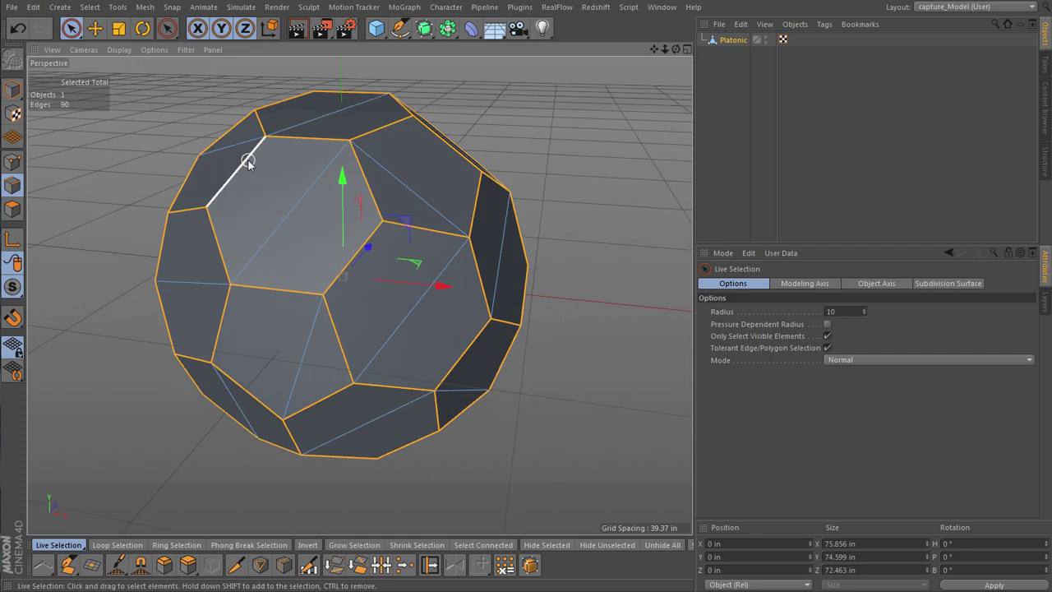
{"action": "left_click", "coordinate": [164, 565]}
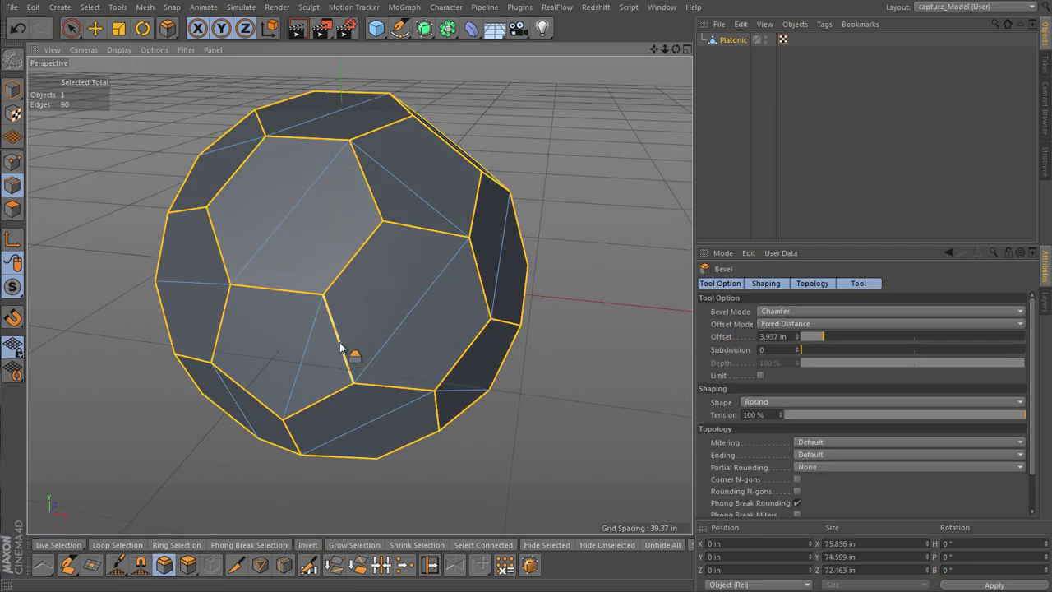
{"action": "left_click_drag", "start_coordinate": [339, 346], "coordinate": [348, 353]}
{"action": "key", "text": "ctrl+a"}
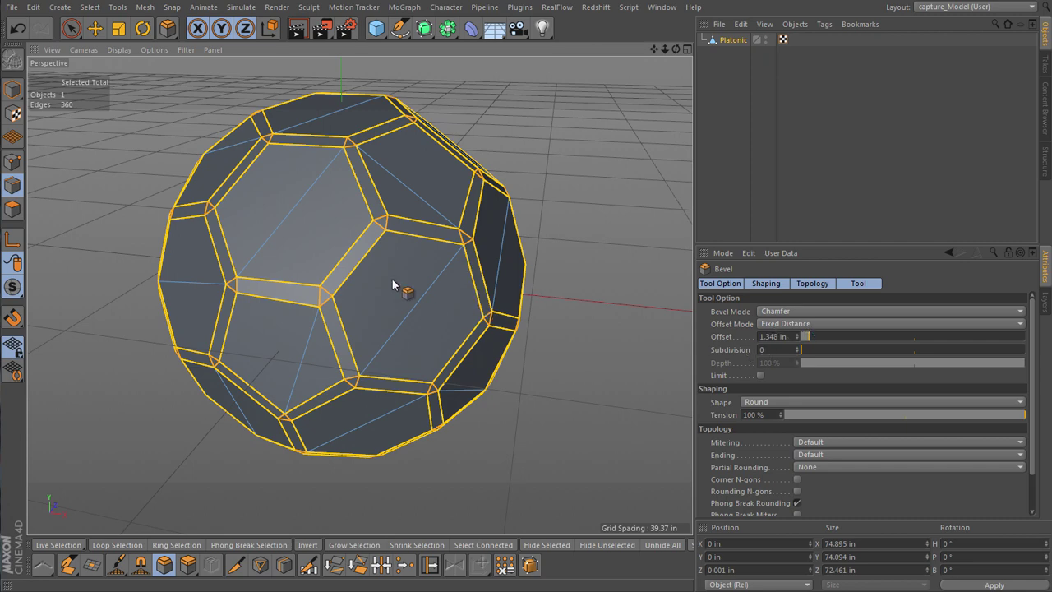
- Switch to polygon editing and delete the selected pentagon and hexagon faces, keeping only the beveled strips
{"action": "scroll", "coordinate": [392, 280], "scroll_direction": "down", "scroll_amount": 4}
{"action": "left_click_drag", "start_coordinate": [392, 302], "coordinate": [472, 304], "text": "alt"}
{"action": "right_click_drag", "start_coordinate": [456, 285], "coordinate": [476, 248], "text": "alt"}
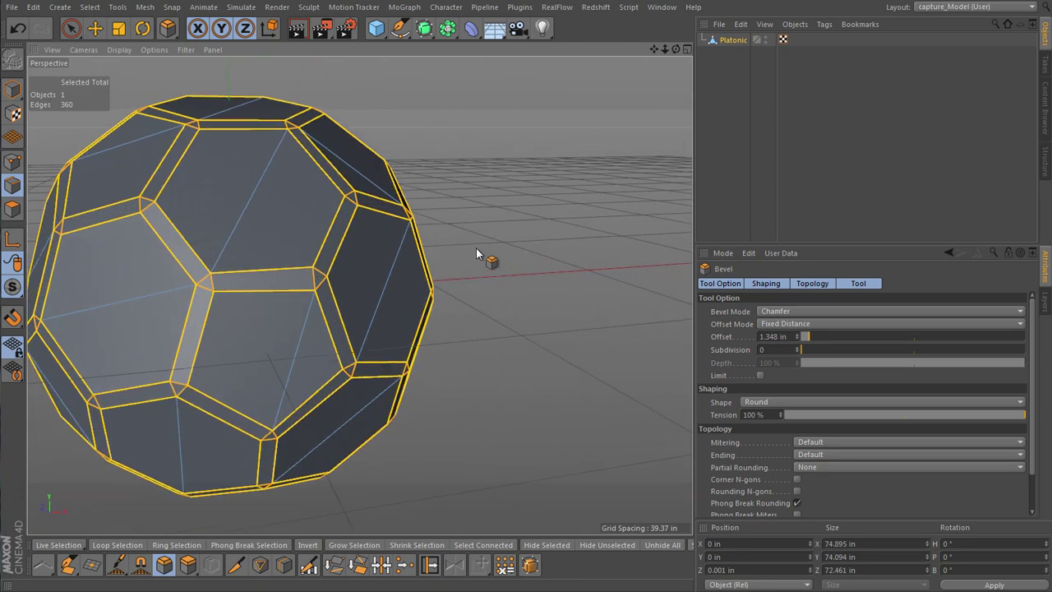
{"action": "middle_click_drag", "start_coordinate": [360, 295], "coordinate": [565, 233], "text": "alt"}
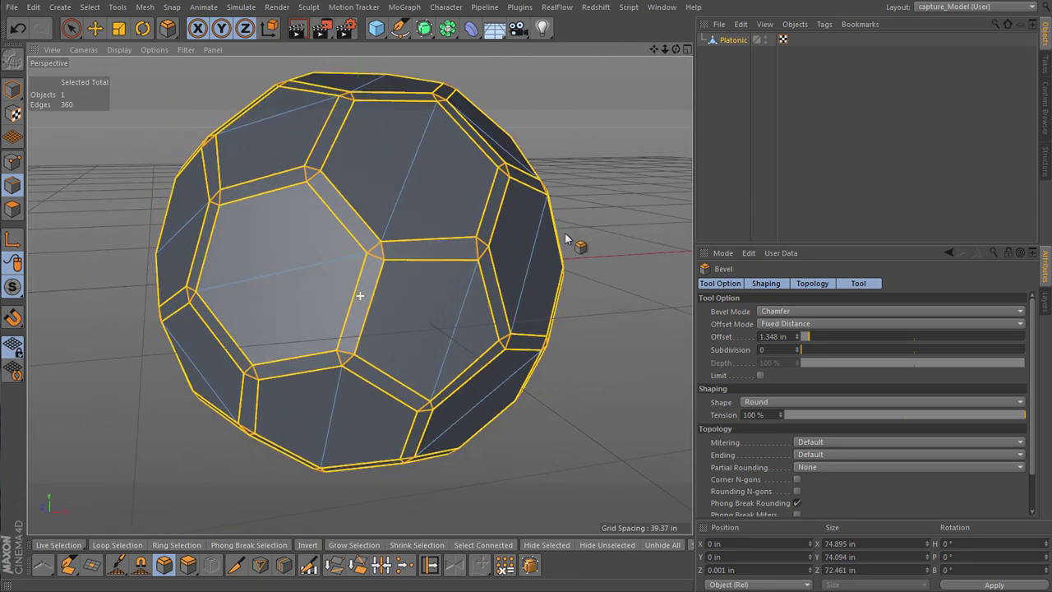
{"action": "left_click", "coordinate": [12, 209]}
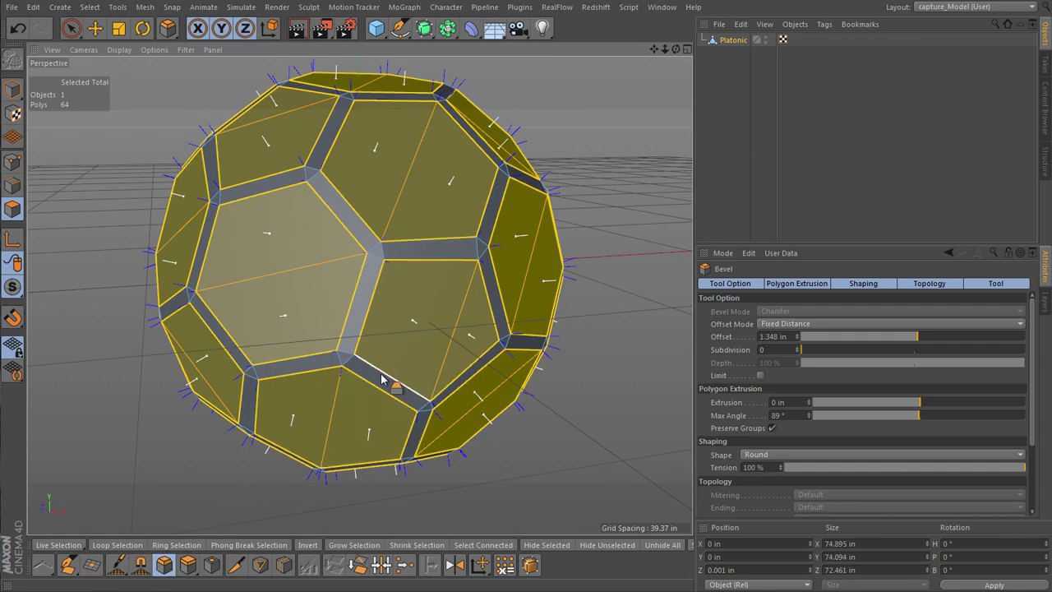
{"action": "key", "text": "Delete"}
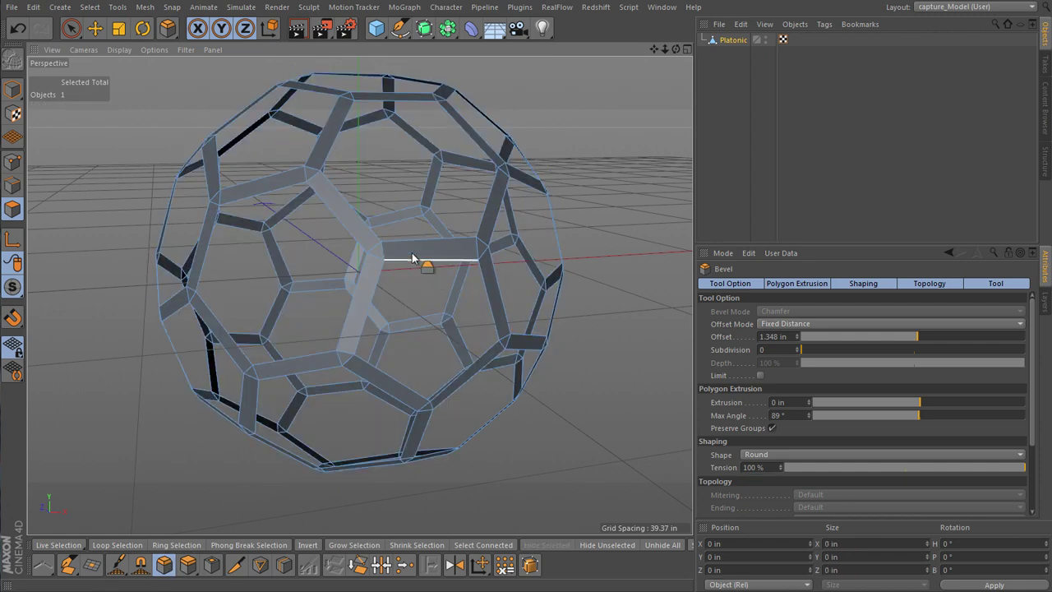
- Inspect the open lattice of beveled strips from several angles and distances
{"action": "mouse_move", "coordinate": [416, 231]}
{"action": "left_mouse_down", "text": "alt"}
{"action": "mouse_move", "coordinate": [439, 277]}
{"action": "mouse_move", "coordinate": [472, 255]}
{"action": "mouse_move", "coordinate": [387, 222]}
{"action": "mouse_move", "coordinate": [345, 219]}
{"action": "mouse_move", "coordinate": [414, 227]}
{"action": "left_mouse_up", "text": "alt"}
{"action": "right_click_drag", "start_coordinate": [413, 226], "coordinate": [381, 257], "text": "alt"}
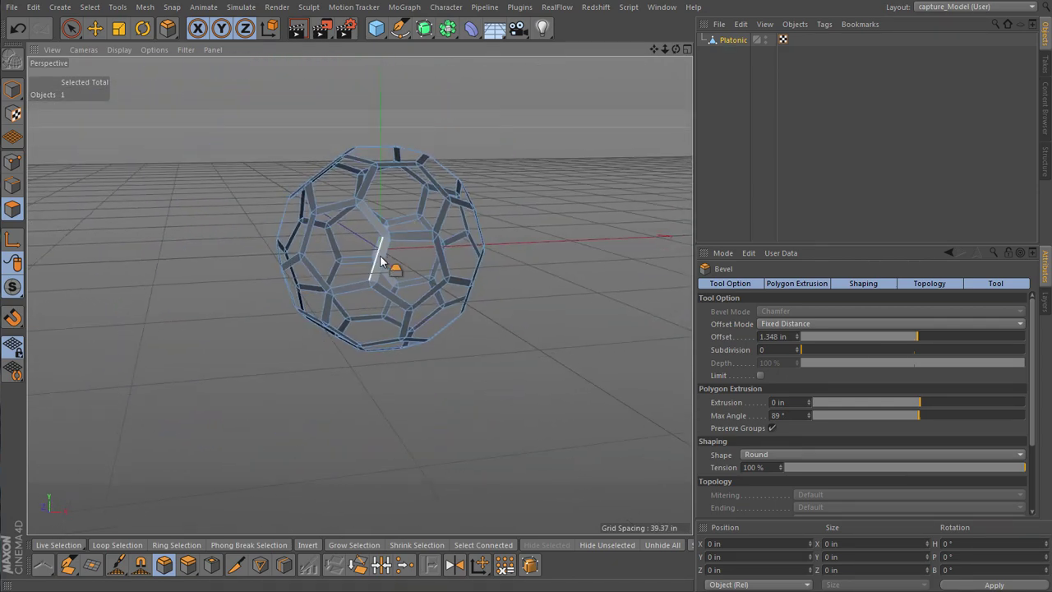
{"action": "left_click_drag", "start_coordinate": [381, 257], "coordinate": [430, 291], "text": "alt"}
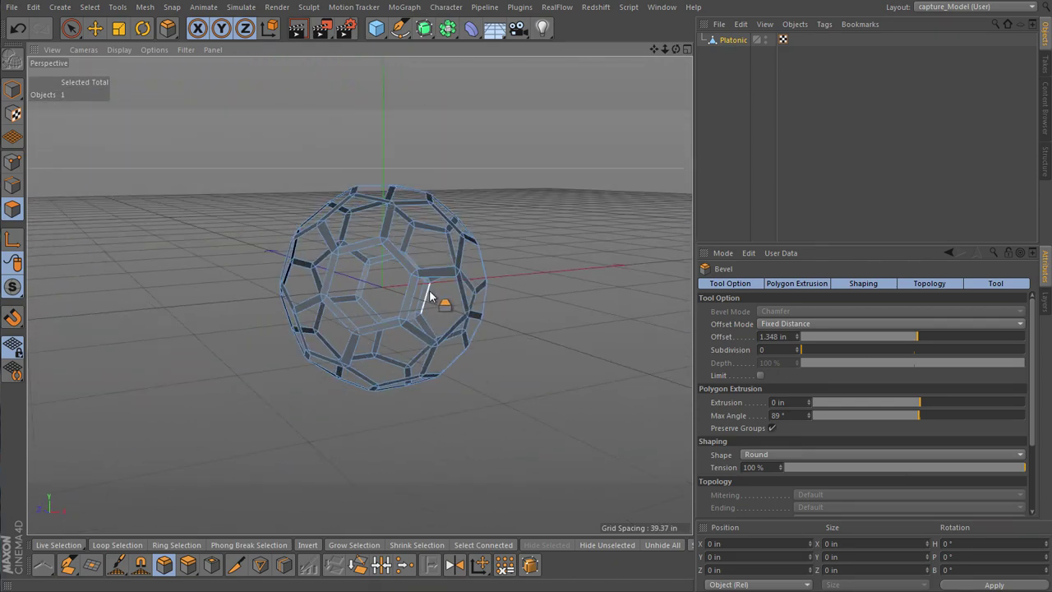
{"action": "right_click_drag", "start_coordinate": [429, 291], "coordinate": [458, 242], "text": "alt"}
{"action": "middle_click_drag", "start_coordinate": [458, 242], "coordinate": [524, 223], "text": "alt"}
{"action": "right_click_drag", "start_coordinate": [523, 223], "coordinate": [480, 265], "text": "alt"}
{"action": "right_click_drag", "start_coordinate": [480, 258], "coordinate": [475, 275], "text": "alt"}
{"action": "left_click_drag", "start_coordinate": [475, 275], "coordinate": [508, 242], "text": "alt"}
{"action": "right_click_drag", "start_coordinate": [507, 242], "coordinate": [524, 231], "text": "alt"}
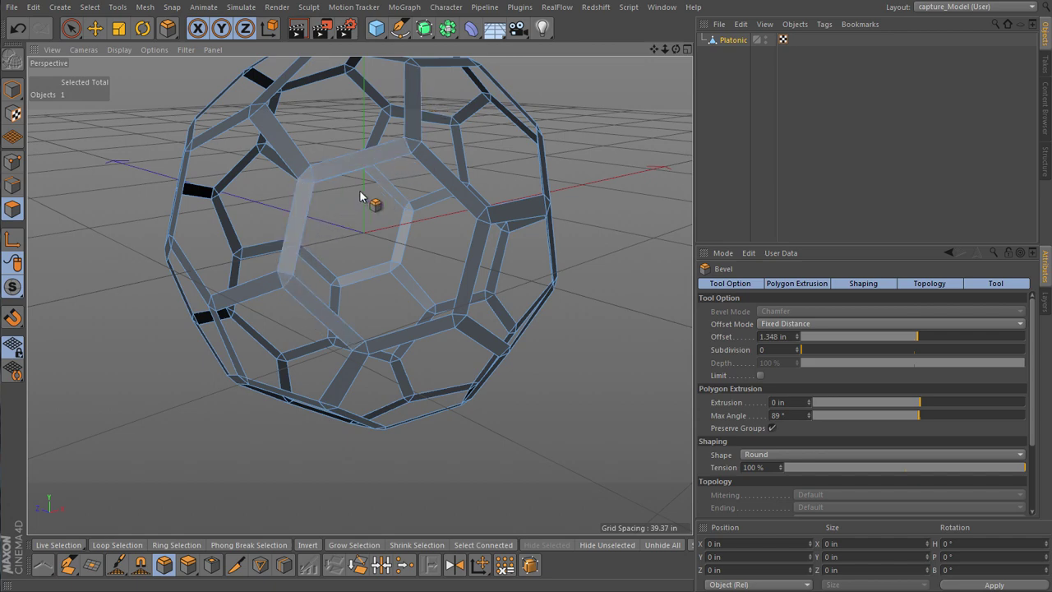
{"action": "scroll", "coordinate": [388, 166], "scroll_direction": "up", "scroll_amount": 2}
{"action": "scroll", "coordinate": [384, 162], "scroll_direction": "down", "scroll_amount": 2}
{"action": "middle_click_drag", "start_coordinate": [404, 192], "coordinate": [433, 225], "text": "alt"}
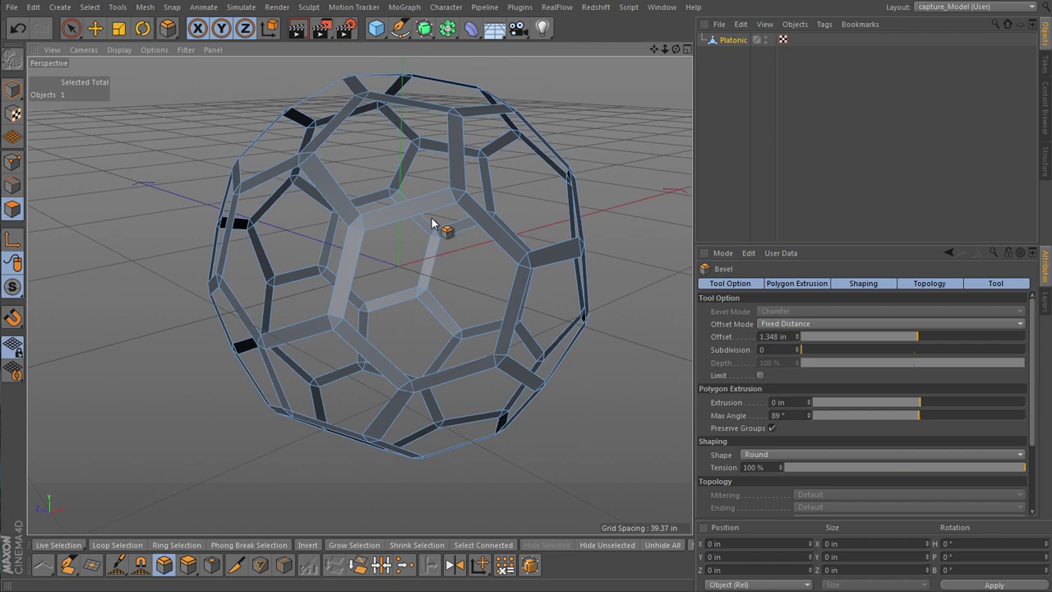
{"action": "left_click_drag", "start_coordinate": [431, 220], "coordinate": [471, 214], "text": "alt"}
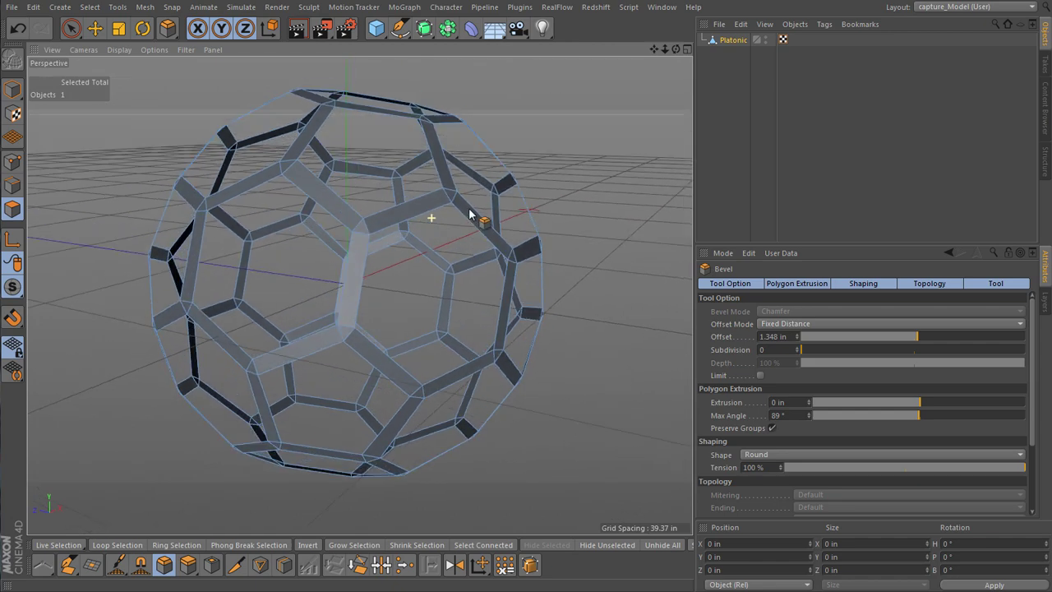
- Nest the Platonic lattice under a new Cloth Surface with its subdivisions set to 0
{"action": "left_click", "coordinate": [241, 6]}
{"action": "mouse_move", "coordinate": [245, 28]}
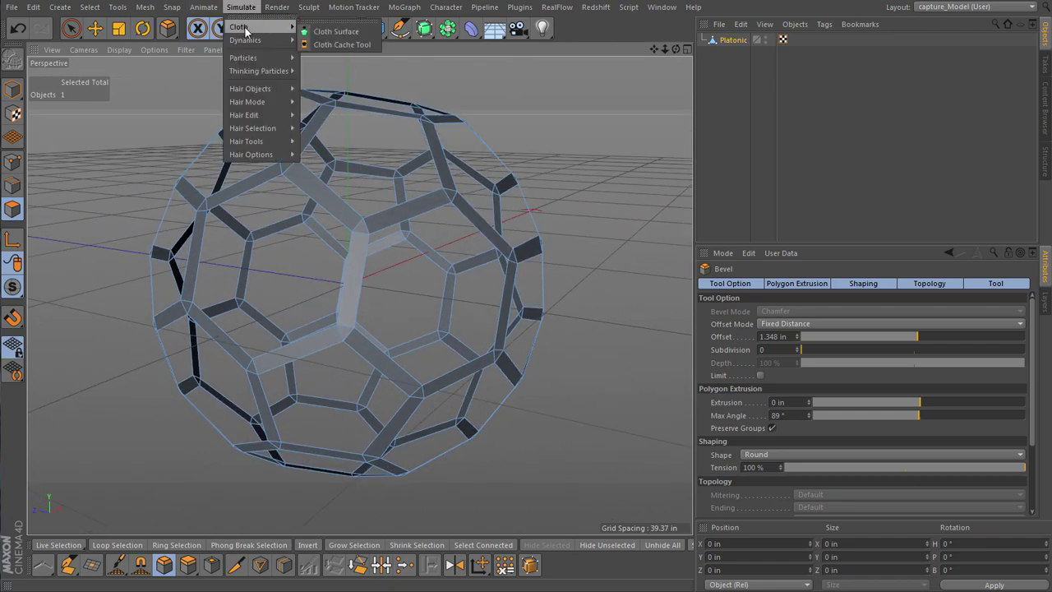
{"action": "left_click", "coordinate": [333, 32]}
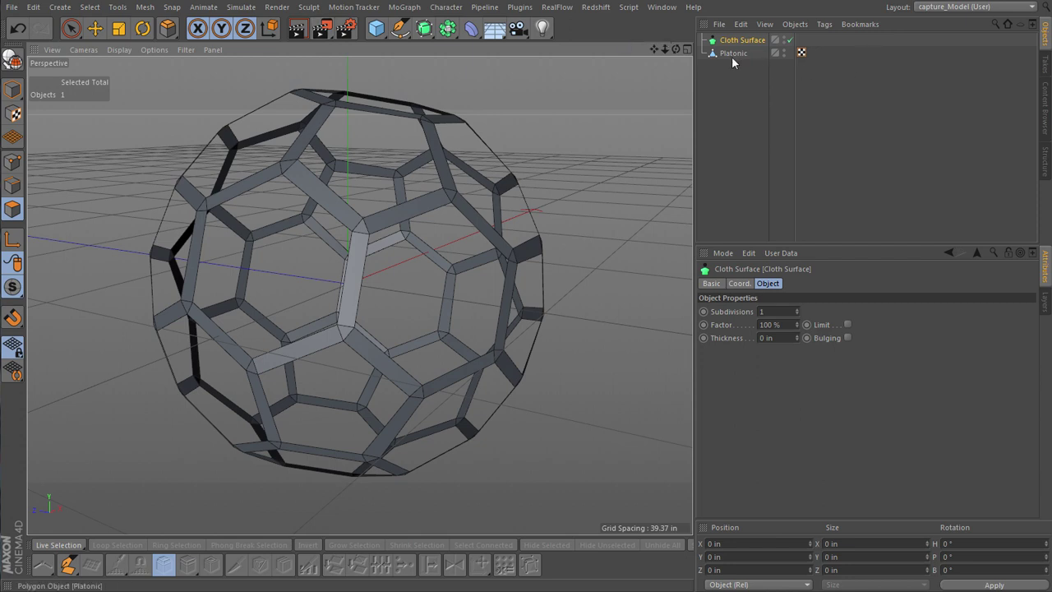
{"action": "left_click_drag", "start_coordinate": [730, 55], "coordinate": [740, 42]}
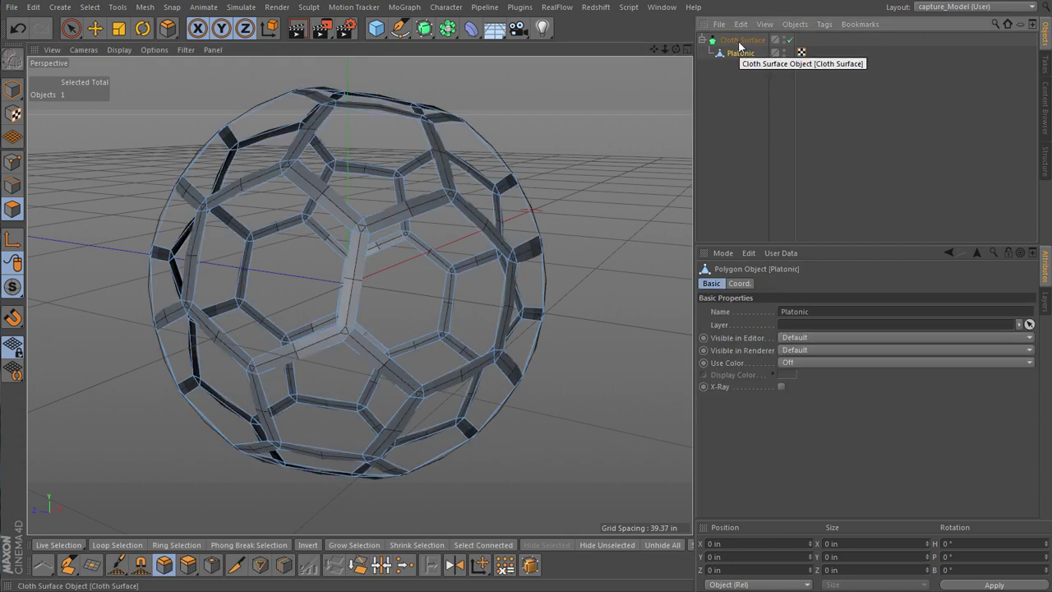
{"action": "left_click", "coordinate": [740, 41]}
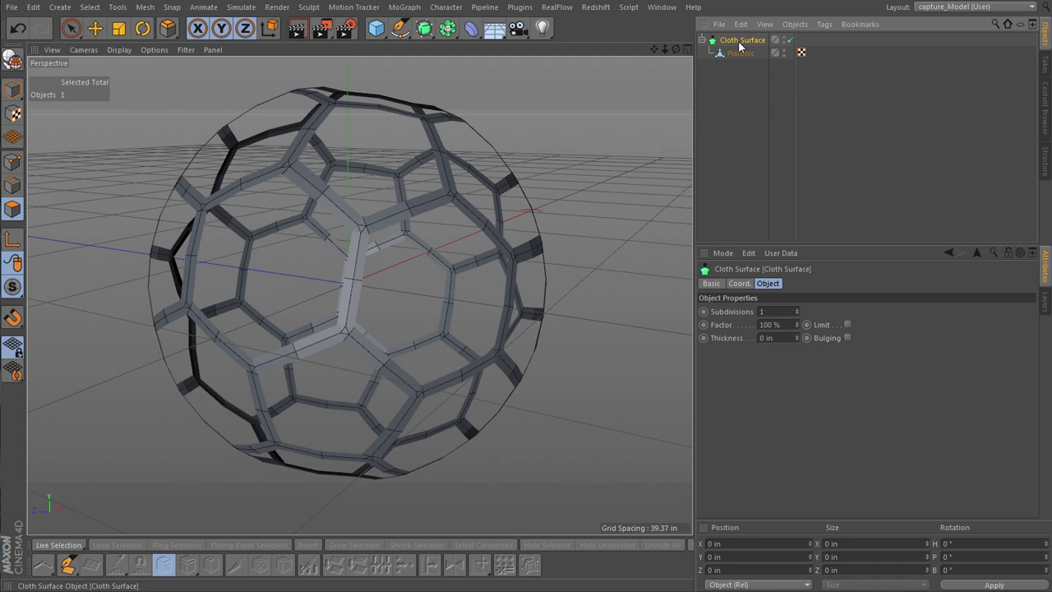
{"action": "left_click", "coordinate": [797, 313]}
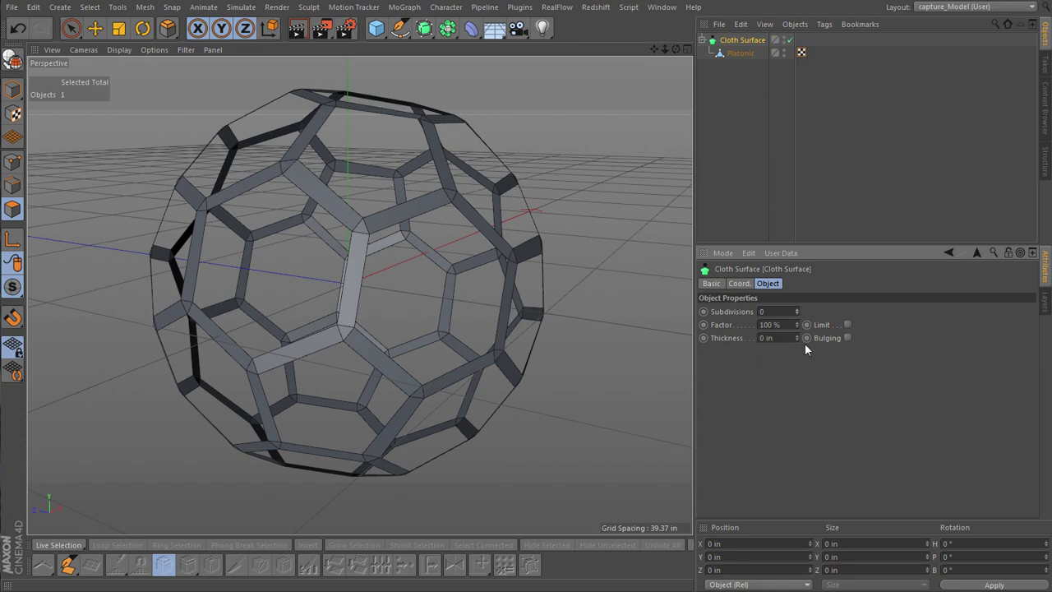
- Set the Cloth Surface's thickness to -2 in and check the thickened struts from another angle
{"action": "left_click", "coordinate": [798, 338]}
{"action": "left_click", "coordinate": [797, 338]}
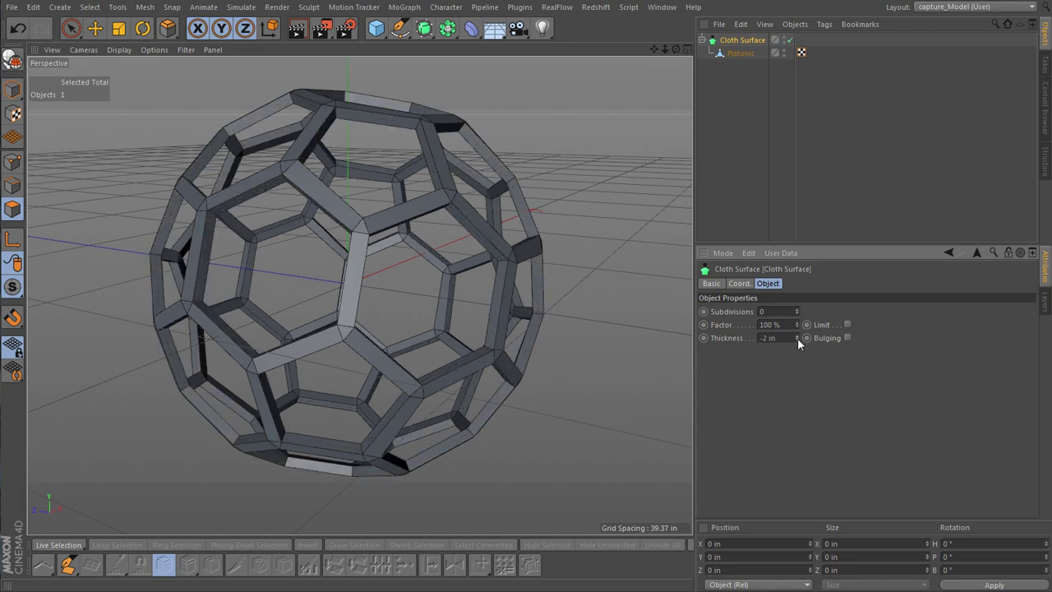
{"action": "left_click_drag", "start_coordinate": [371, 360], "coordinate": [367, 332], "text": "alt"}
{"action": "right_click_drag", "start_coordinate": [367, 323], "coordinate": [366, 299], "text": "alt"}
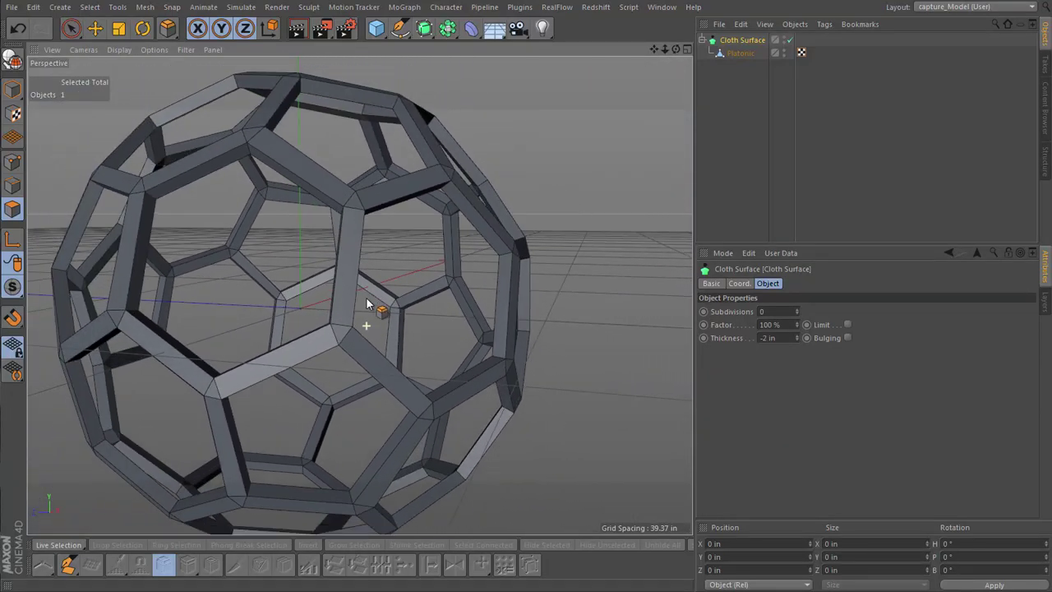
{"action": "middle_click_drag", "start_coordinate": [360, 296], "coordinate": [466, 307], "text": "alt"}
{"action": "mouse_move", "coordinate": [469, 303]}
{"action": "left_mouse_down", "text": "alt"}
{"action": "mouse_move", "coordinate": [452, 315]}
{"action": "mouse_move", "coordinate": [417, 309]}
{"action": "mouse_move", "coordinate": [453, 307]}
{"action": "left_mouse_up", "text": "alt"}
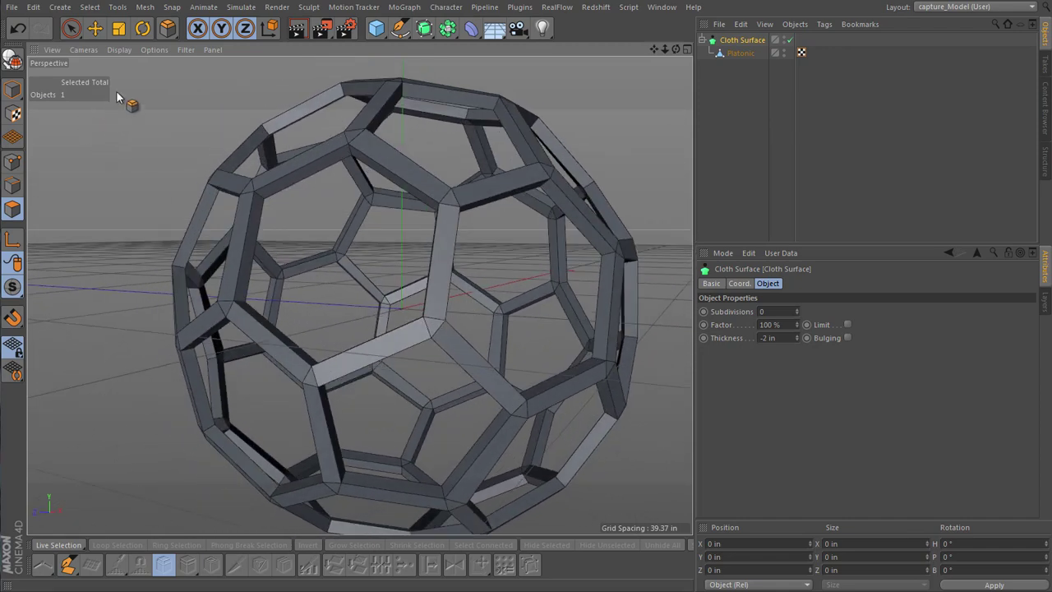
- Switch the viewport display to Gouraud Shading without lines and examine the thickened lattice up close
{"action": "left_click", "coordinate": [125, 50]}
{"action": "left_click", "coordinate": [150, 71]}
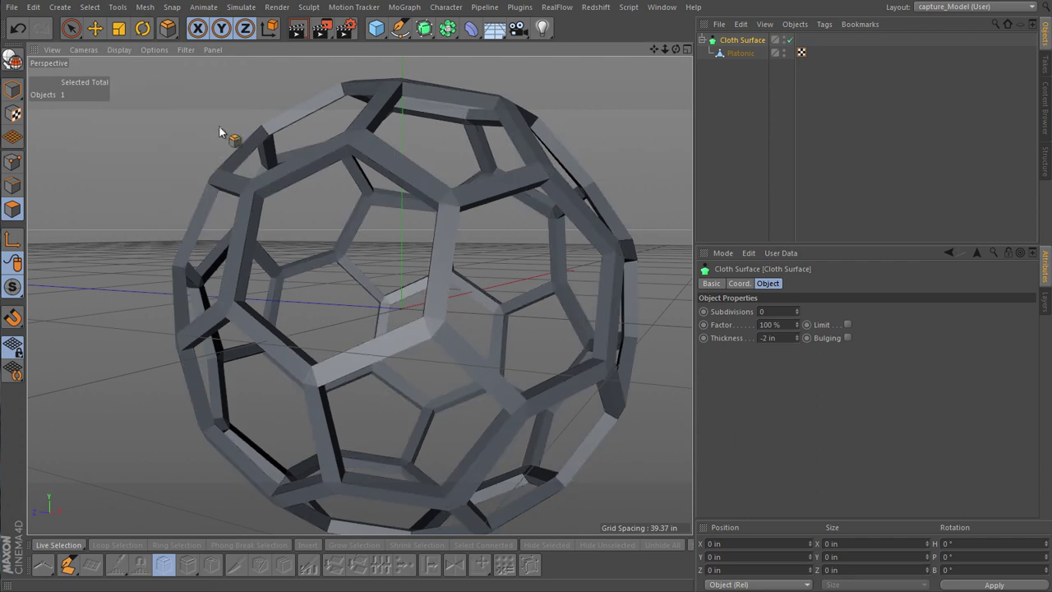
{"action": "right_click_drag", "start_coordinate": [246, 133], "coordinate": [222, 164], "text": "alt"}
{"action": "left_click_drag", "start_coordinate": [222, 163], "coordinate": [274, 171], "text": "alt"}
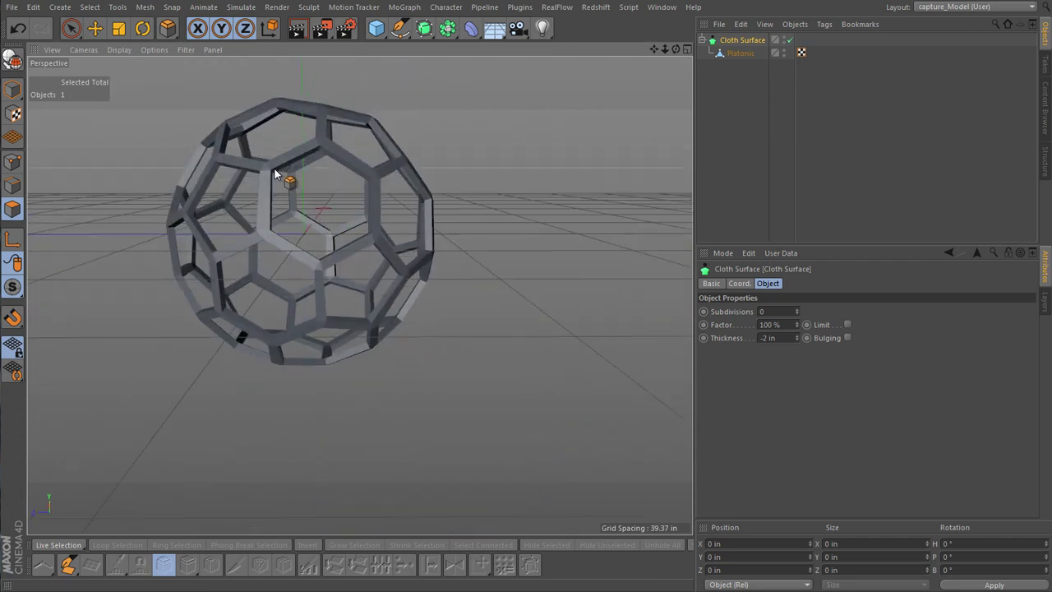
{"action": "right_click_drag", "start_coordinate": [274, 171], "coordinate": [320, 119], "text": "alt"}
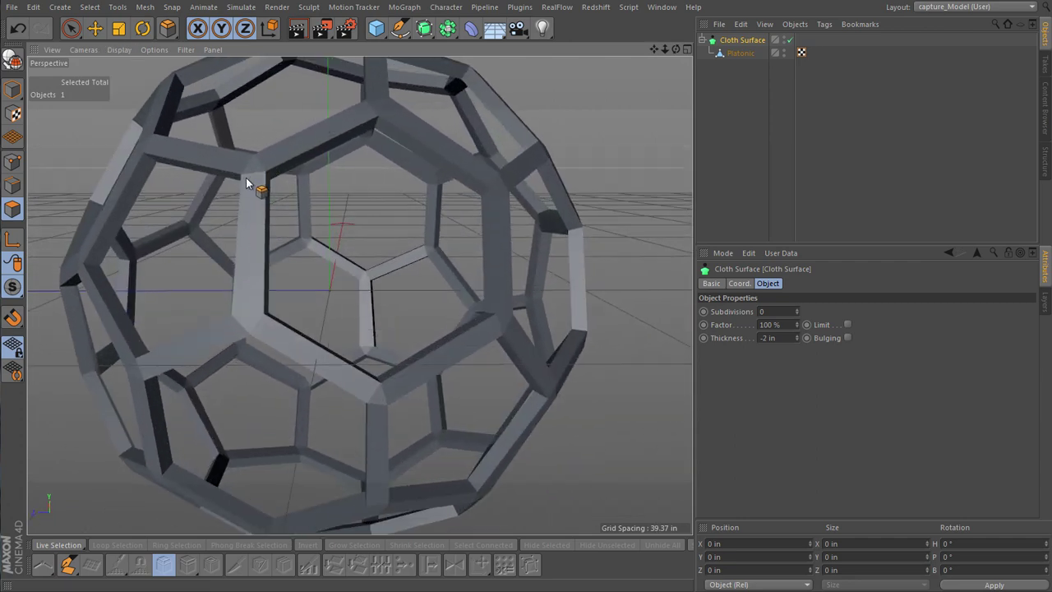
- Add a Phong tag to the Platonic object nested in the Cloth Surface
{"action": "left_click", "coordinate": [739, 53]}
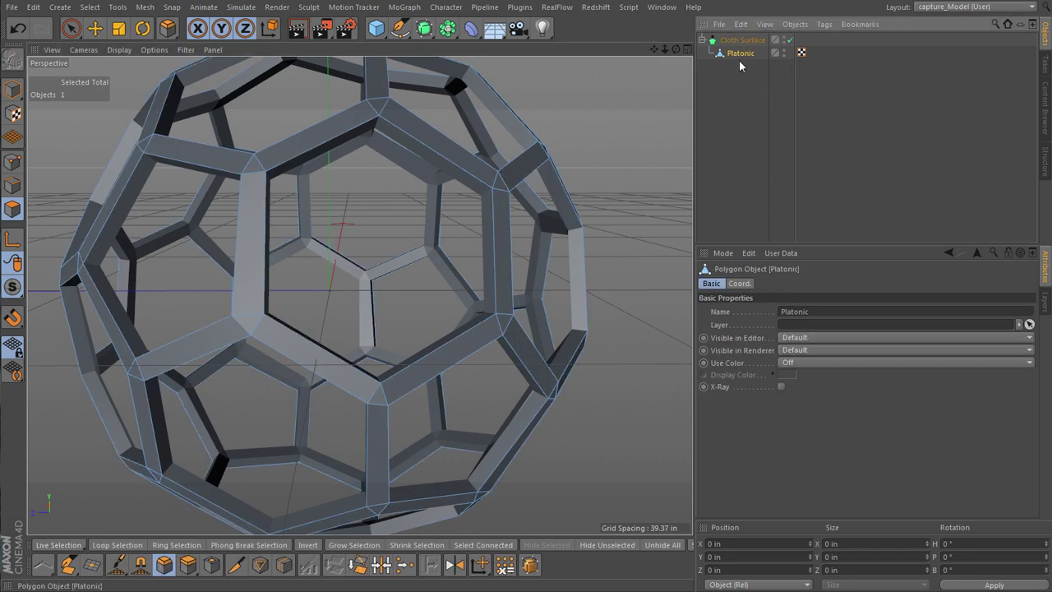
{"action": "right_click", "coordinate": [743, 55]}
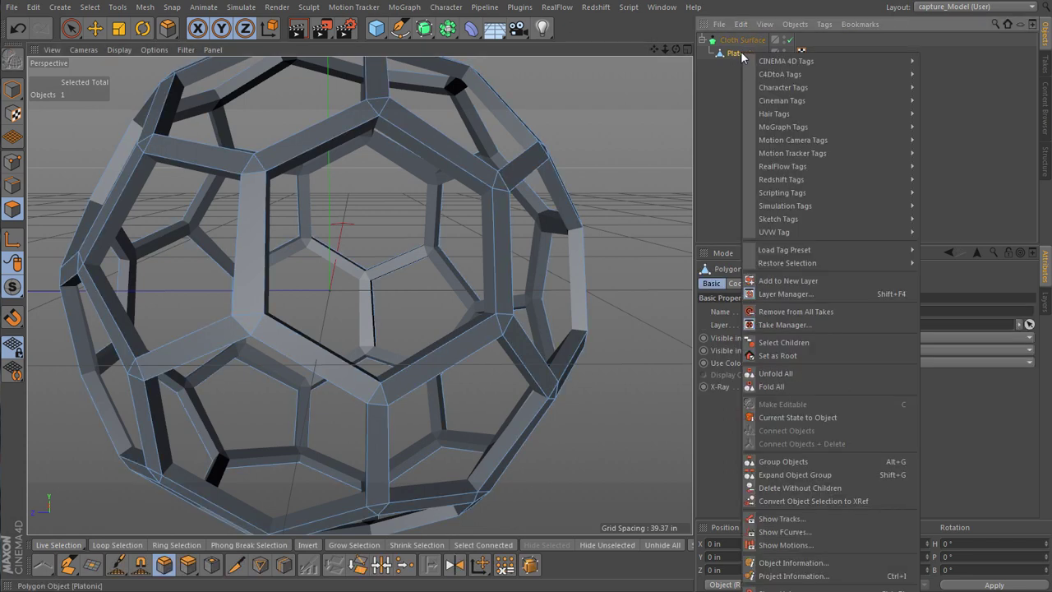
{"action": "mouse_move", "coordinate": [806, 74]}
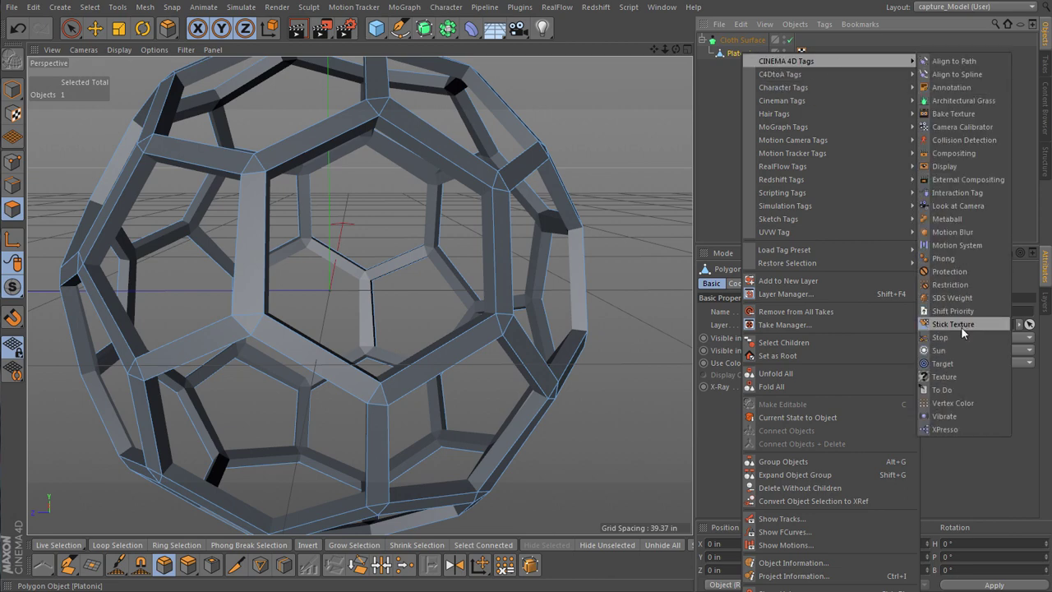
{"action": "left_click", "coordinate": [944, 258]}
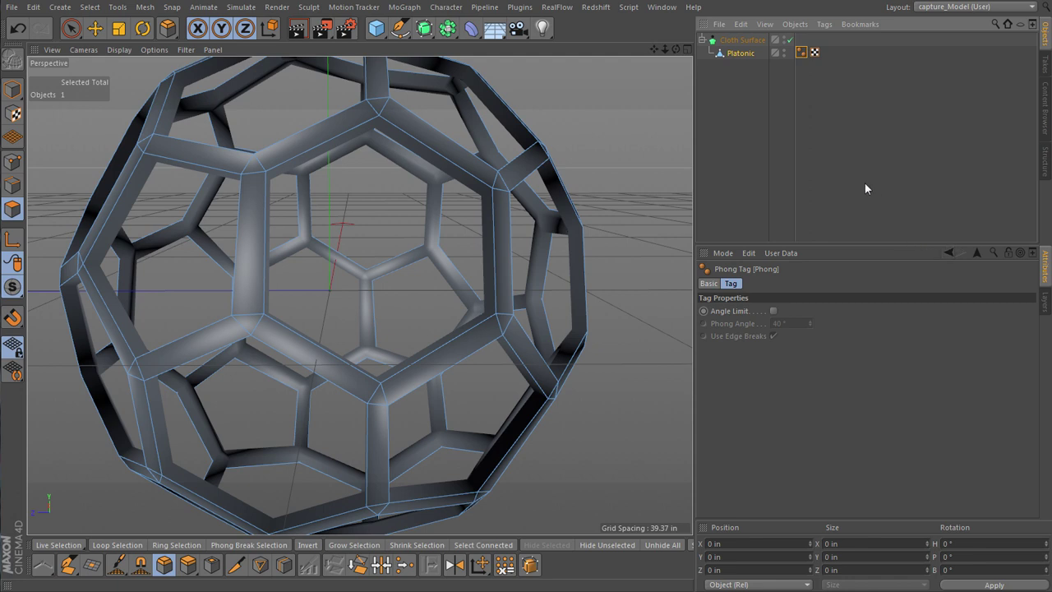
- Compare the lattice's shading with the Phong tag's Angle Limit toggled on and off
{"action": "left_click", "coordinate": [774, 312]}
{"action": "left_click", "coordinate": [774, 311]}
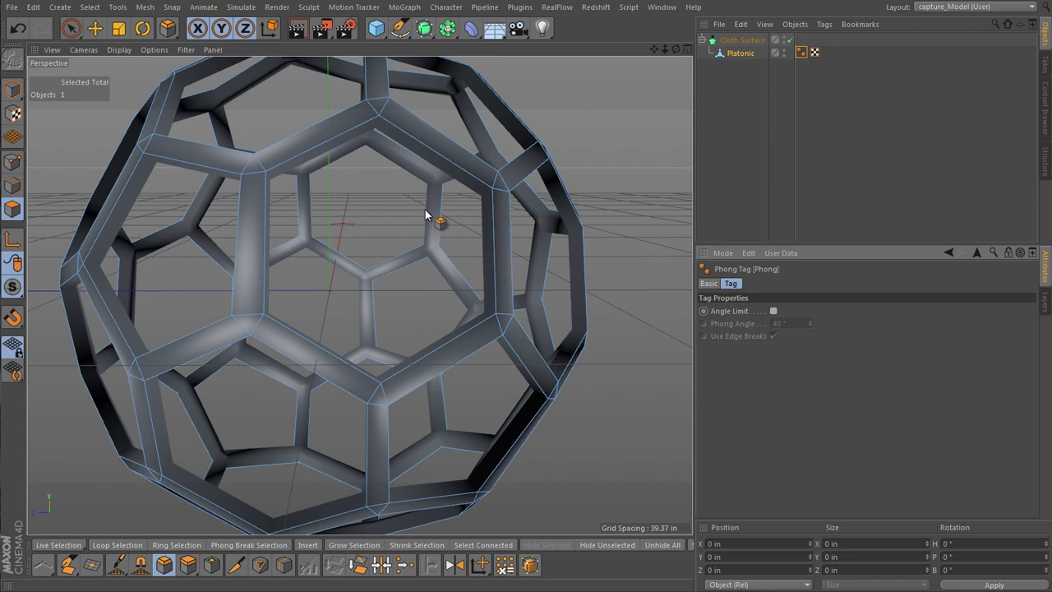
{"action": "mouse_move", "coordinate": [426, 210]}
{"action": "left_mouse_down", "text": "alt"}
{"action": "mouse_move", "coordinate": [469, 235]}
{"action": "mouse_move", "coordinate": [461, 208]}
{"action": "left_mouse_up", "text": "alt"}
{"action": "right_click_drag", "start_coordinate": [461, 208], "coordinate": [436, 215], "text": "alt"}
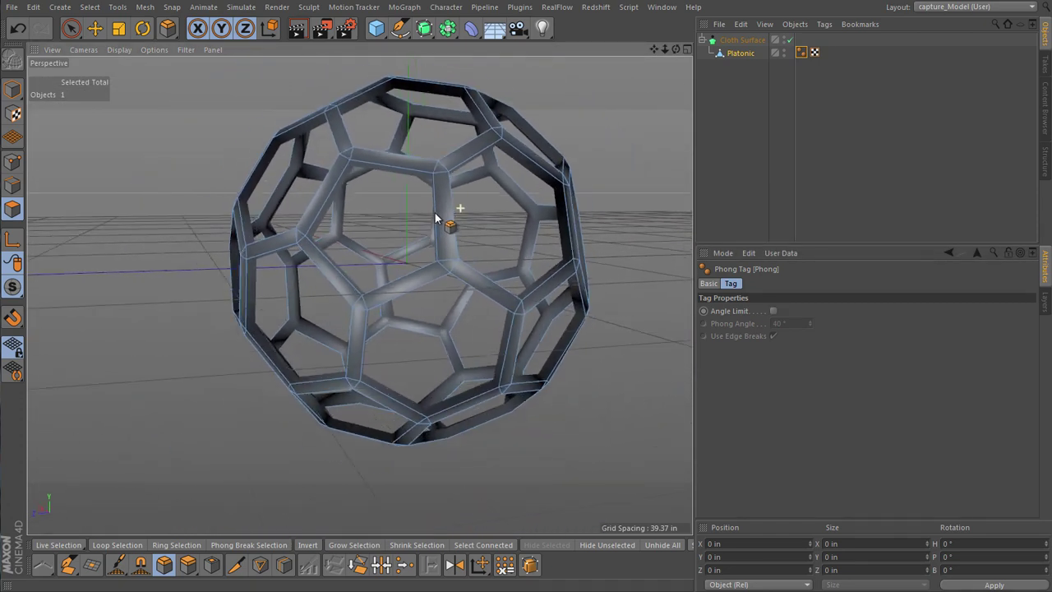
{"action": "left_click_drag", "start_coordinate": [436, 218], "coordinate": [436, 212], "text": "alt"}
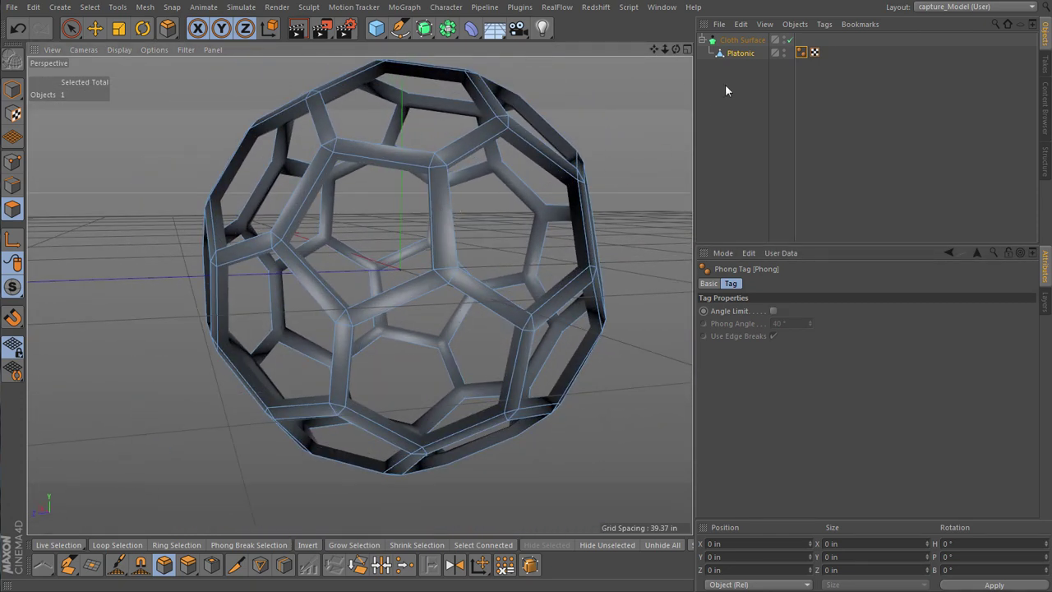
- Nest the Cloth Surface under a new Subdivision Surface and check the rounded struts up close
{"action": "left_click", "coordinate": [744, 40]}
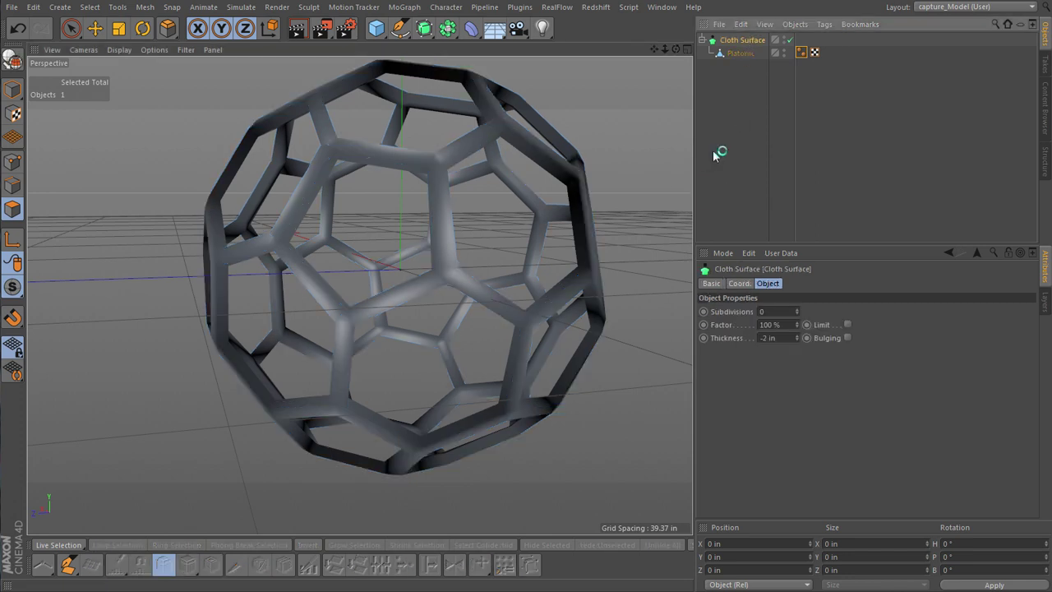
{"action": "left_click", "coordinate": [425, 31]}
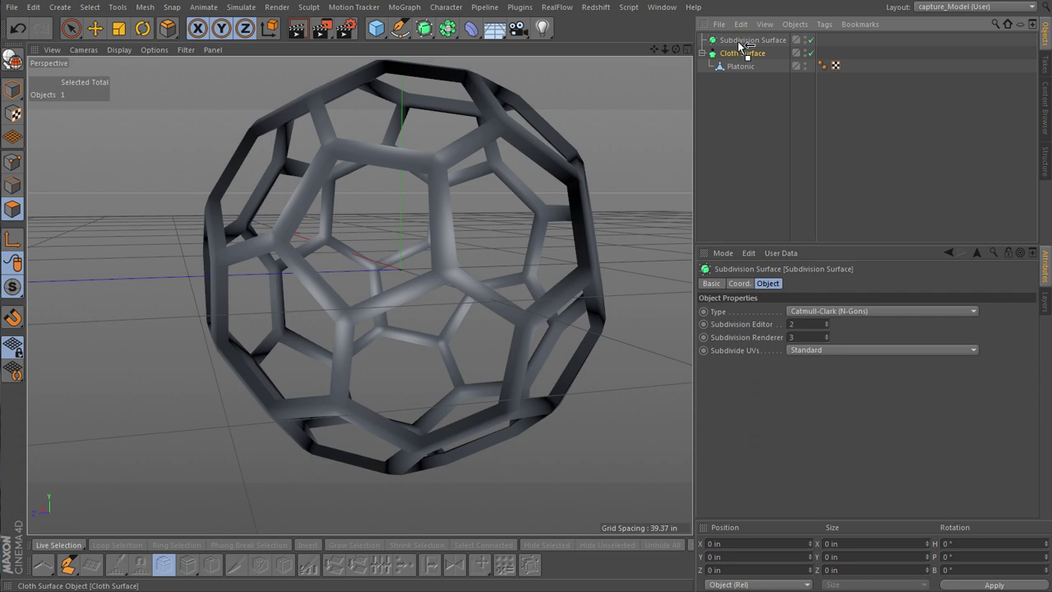
{"action": "left_click_drag", "start_coordinate": [744, 43], "coordinate": [744, 41]}
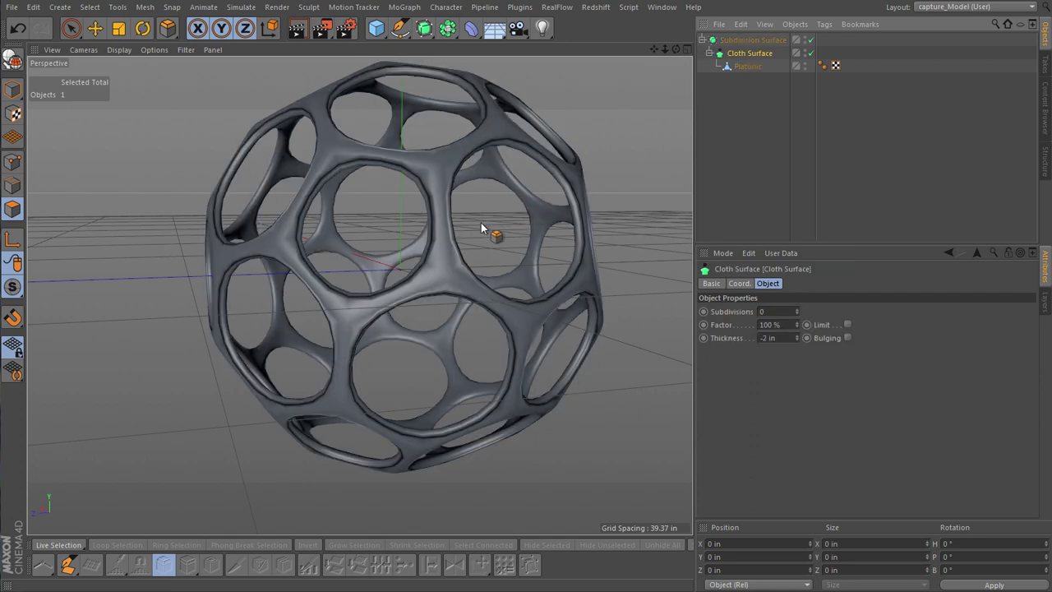
{"action": "scroll", "coordinate": [470, 227], "scroll_direction": "up", "scroll_amount": 10}
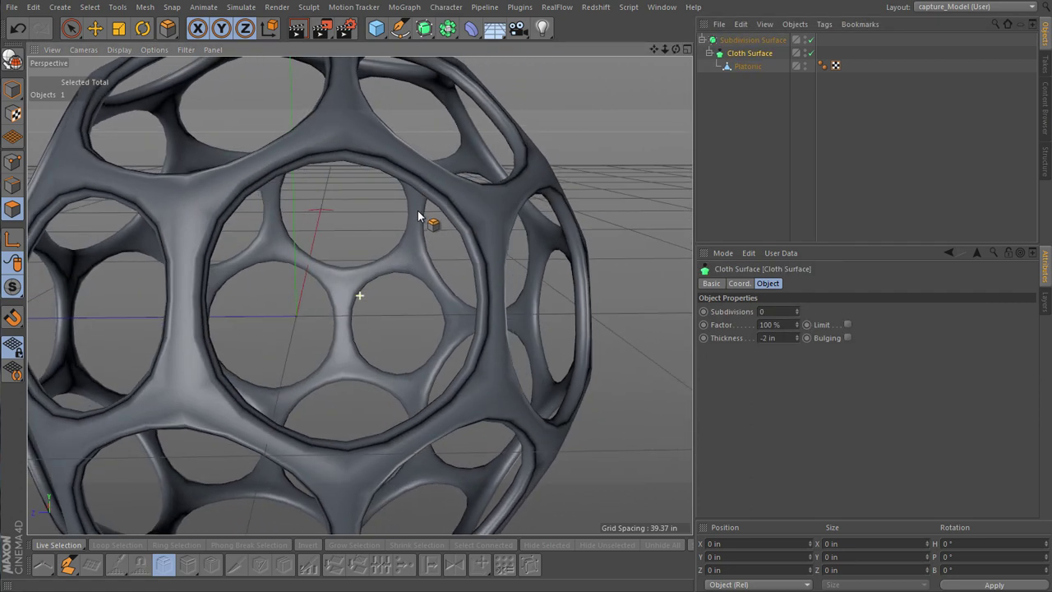
{"action": "scroll", "coordinate": [427, 202], "scroll_direction": "up", "scroll_amount": 10}
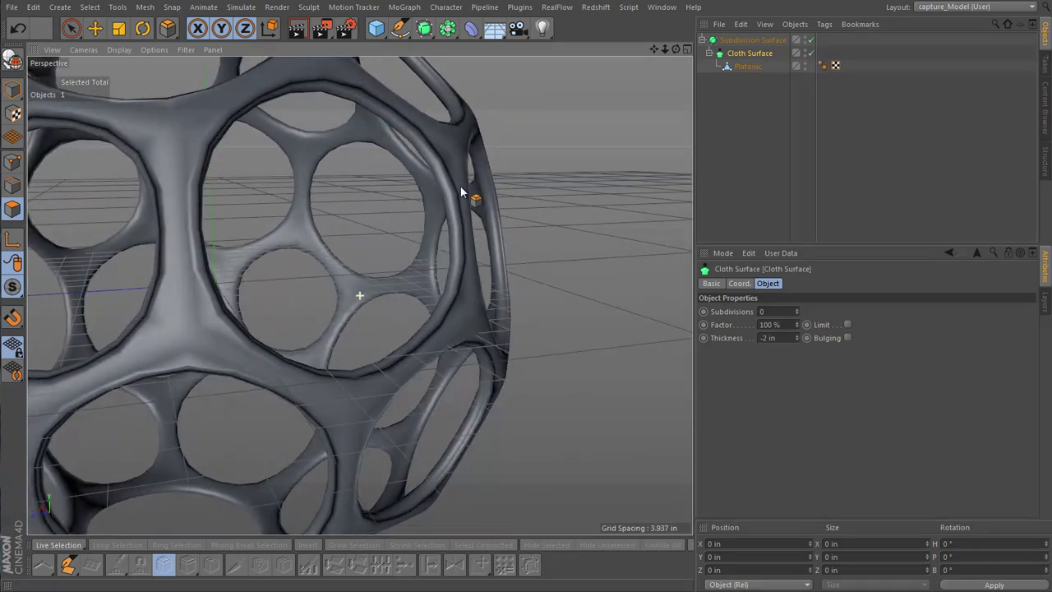
{"action": "left_click_drag", "start_coordinate": [456, 211], "coordinate": [644, 180], "text": "alt"}
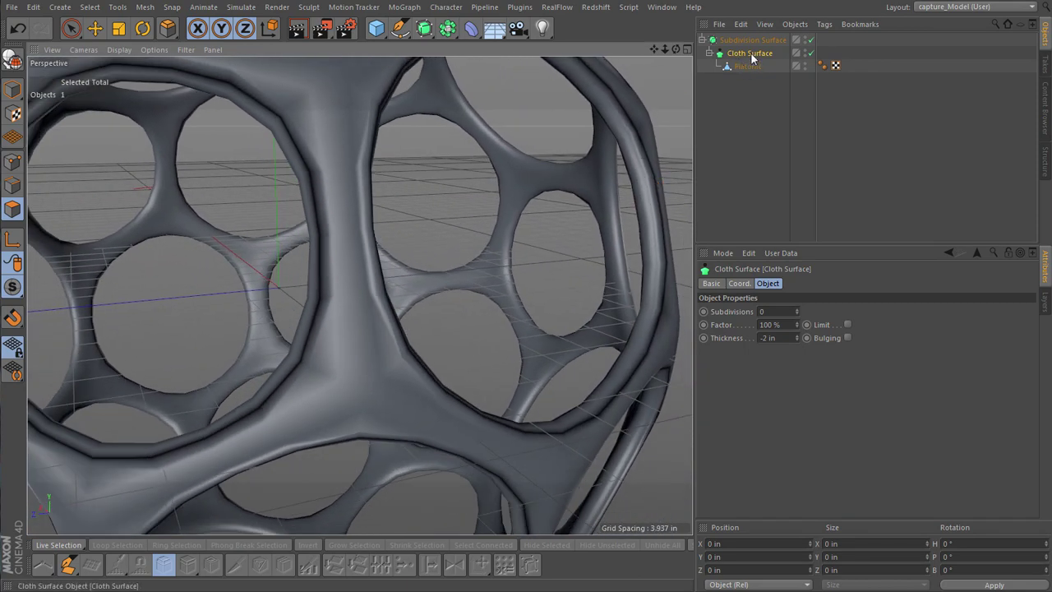
- Set the Cloth Surface's thickness to 2 in
{"action": "left_click", "coordinate": [777, 338]}
{"action": "type", "text": "2"}
{"action": "key", "text": "Return"}
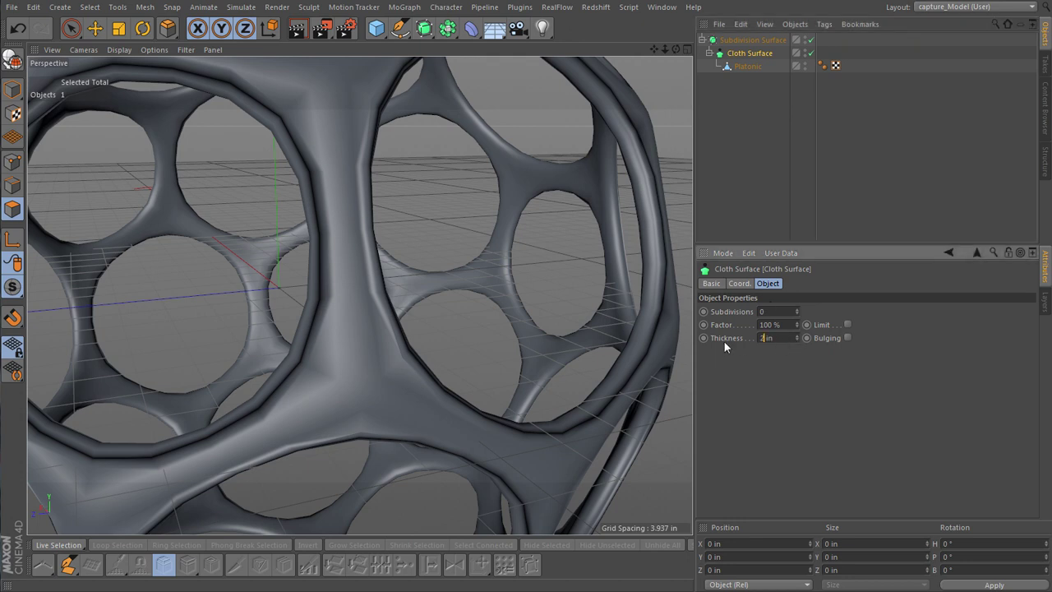
- Examine the smoothed lattice from several angles and distances for the shape of its struts and openings
{"action": "right_click_drag", "start_coordinate": [567, 218], "coordinate": [533, 249], "text": "alt"}
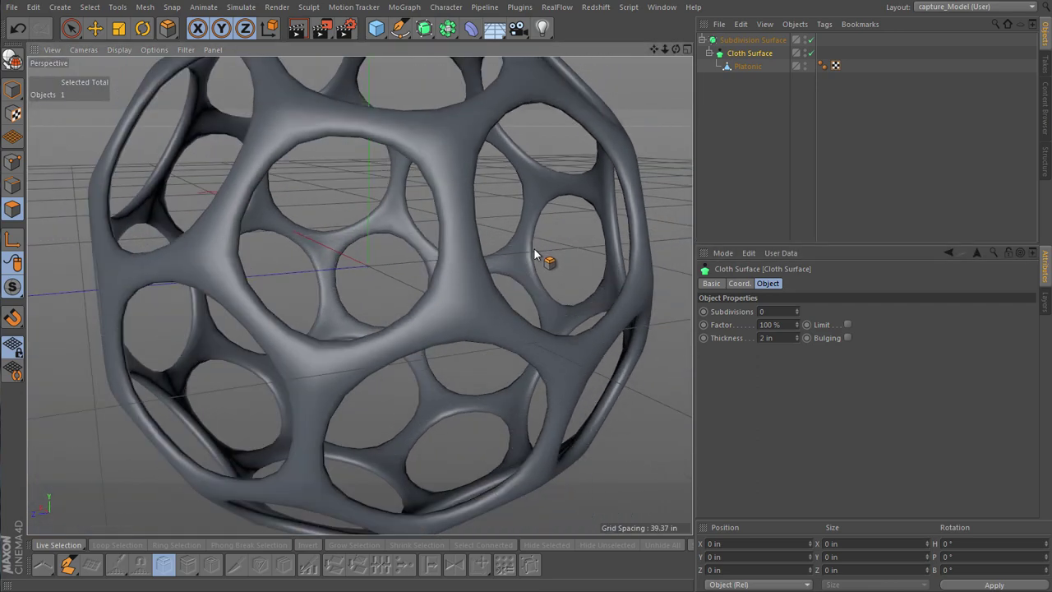
{"action": "mouse_move", "coordinate": [534, 248]}
{"action": "left_mouse_down", "text": "alt"}
{"action": "mouse_move", "coordinate": [442, 207]}
{"action": "mouse_move", "coordinate": [393, 226]}
{"action": "mouse_move", "coordinate": [489, 279]}
{"action": "left_mouse_up", "text": "alt"}
{"action": "scroll", "coordinate": [493, 271], "scroll_direction": "up", "scroll_amount": 10}
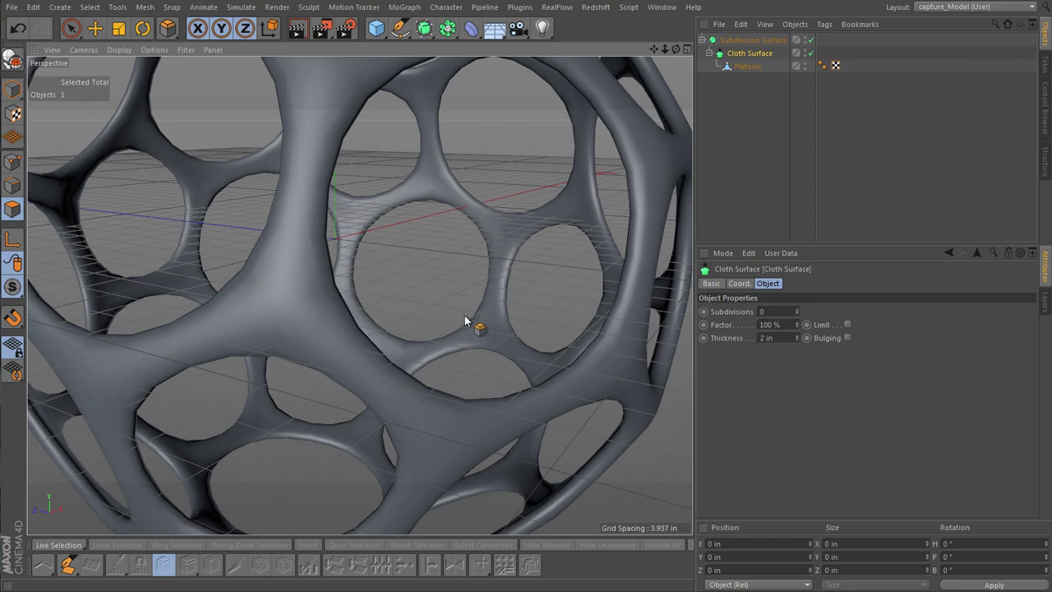
{"action": "mouse_move", "coordinate": [406, 293]}
{"action": "right_mouse_down", "text": "alt"}
{"action": "mouse_move", "coordinate": [406, 273]}
{"action": "mouse_move", "coordinate": [362, 330]}
{"action": "right_mouse_up", "text": "alt"}
{"action": "mouse_move", "coordinate": [363, 330]}
{"action": "left_mouse_down", "text": "alt"}
{"action": "mouse_move", "coordinate": [333, 272]}
{"action": "mouse_move", "coordinate": [355, 339]}
{"action": "mouse_move", "coordinate": [417, 343]}
{"action": "mouse_move", "coordinate": [340, 275]}
{"action": "mouse_move", "coordinate": [428, 297]}
{"action": "left_mouse_up", "text": "alt"}
{"action": "mouse_move", "coordinate": [428, 293]}
{"action": "right_mouse_down", "text": "alt"}
{"action": "mouse_move", "coordinate": [438, 266]}
{"action": "mouse_move", "coordinate": [430, 284]}
{"action": "right_mouse_up", "text": "alt"}
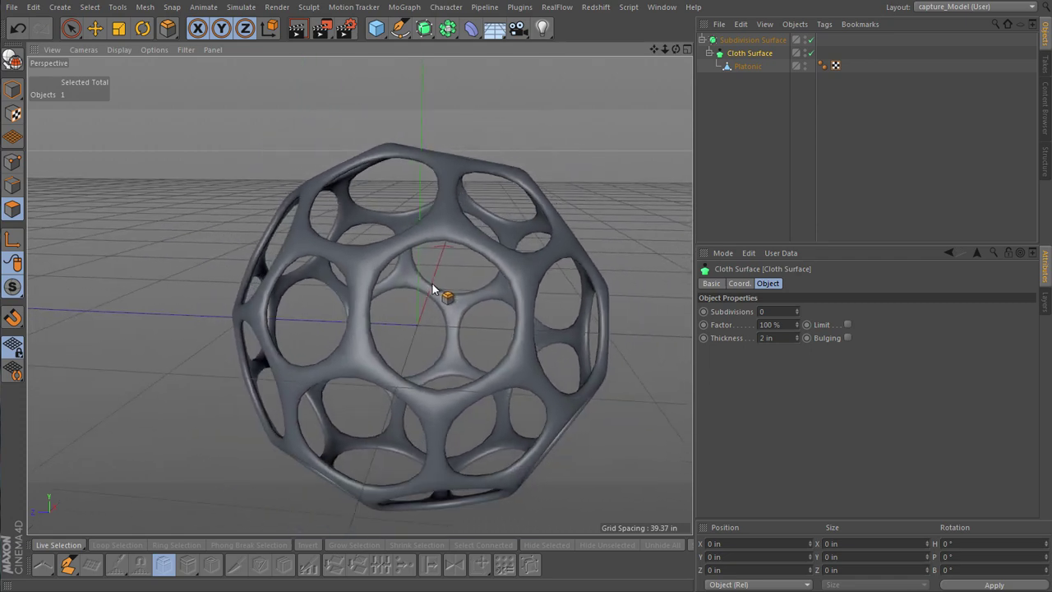
{"action": "scroll", "coordinate": [457, 280], "scroll_direction": "up", "scroll_amount": 2}
{"action": "scroll", "coordinate": [451, 299], "scroll_direction": "down", "scroll_amount": 3}
{"action": "left_click_drag", "start_coordinate": [452, 298], "coordinate": [400, 292], "text": "alt"}
{"action": "mouse_move", "coordinate": [400, 292]}
{"action": "right_mouse_down", "text": "alt"}
{"action": "mouse_move", "coordinate": [412, 274]}
{"action": "mouse_move", "coordinate": [403, 293]}
{"action": "right_mouse_up", "text": "alt"}
{"action": "scroll", "coordinate": [403, 271], "scroll_direction": "up", "scroll_amount": 3}
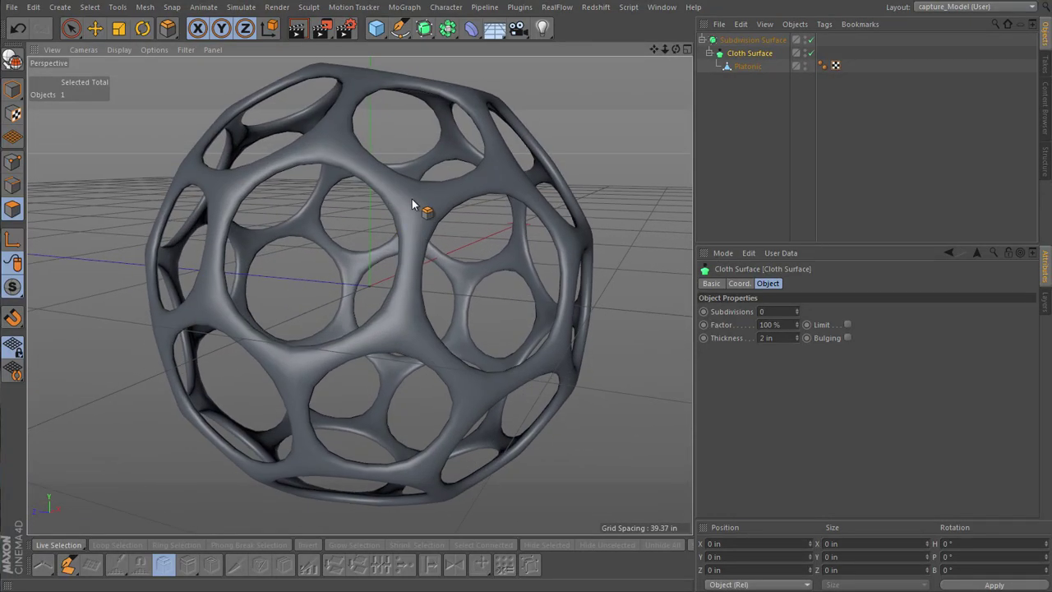
{"action": "scroll", "coordinate": [502, 243], "scroll_direction": "up", "scroll_amount": 2}
- Set the Cloth Surface's thickness to 3 in and display the viewport in Gouraud Shading (Lines)
{"action": "mouse_move", "coordinate": [797, 337]}
{"action": "left_mouse_down"}
{"action": "mouse_move", "coordinate": [796, 300]}
{"action": "mouse_move", "coordinate": [796, 347]}
{"action": "left_mouse_up"}
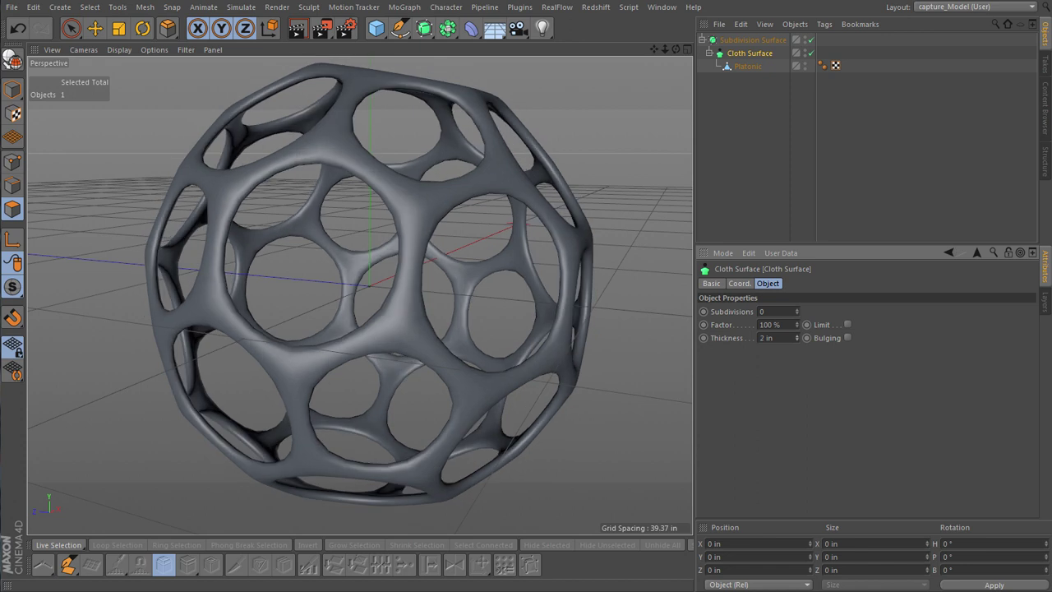
{"action": "left_click", "coordinate": [797, 335]}
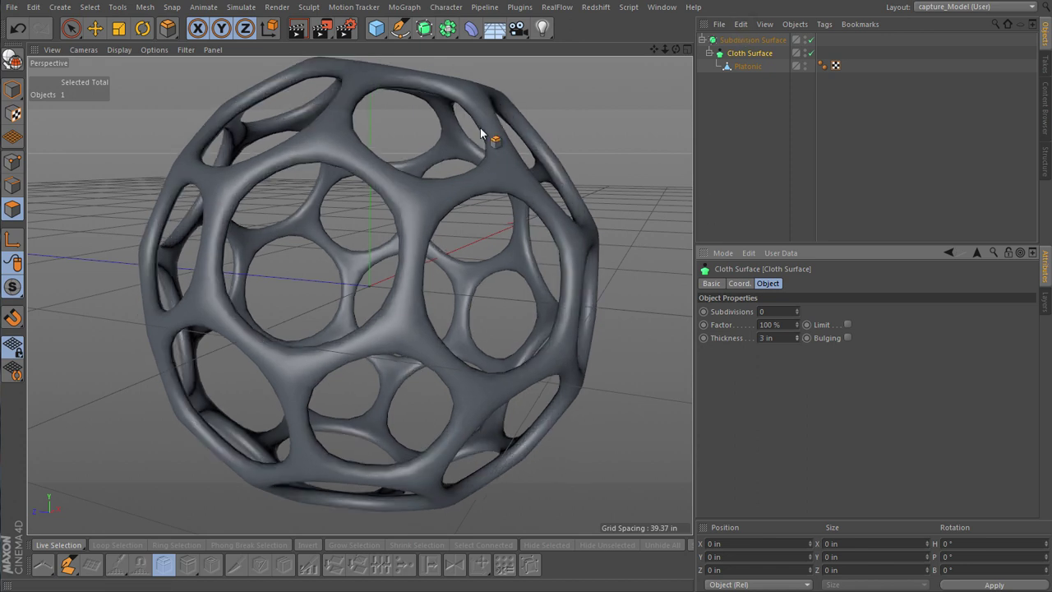
{"action": "left_click", "coordinate": [119, 49]}
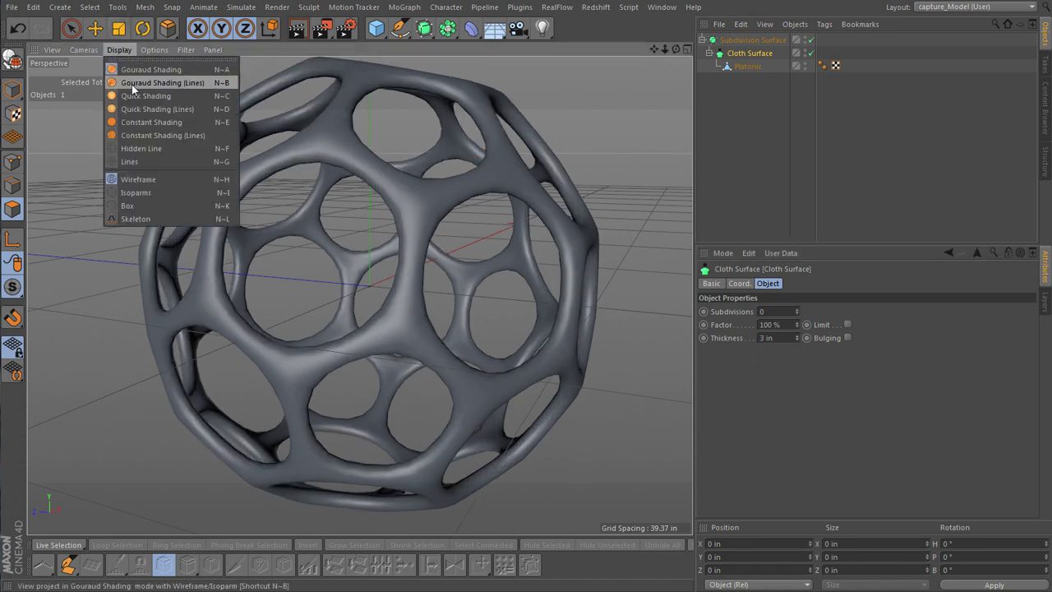
{"action": "left_click", "coordinate": [131, 84]}
{"action": "left_click_drag", "start_coordinate": [293, 199], "coordinate": [301, 198], "text": "alt"}
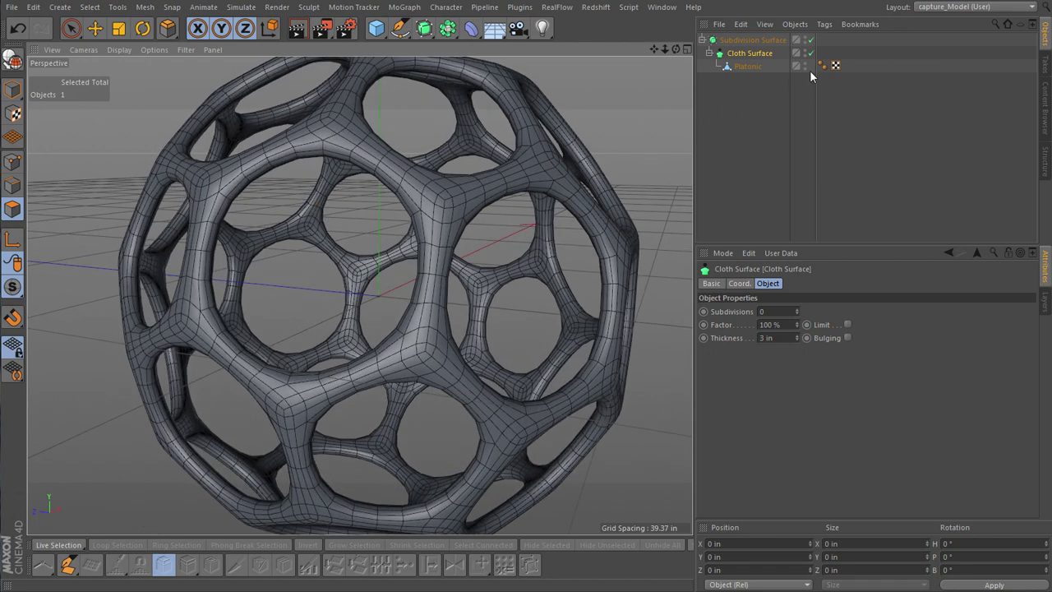
- Try a Subdivision Editor level of 3 on the Subdivision Surface, return it to 2 and view the mesh
{"action": "left_click", "coordinate": [755, 41]}
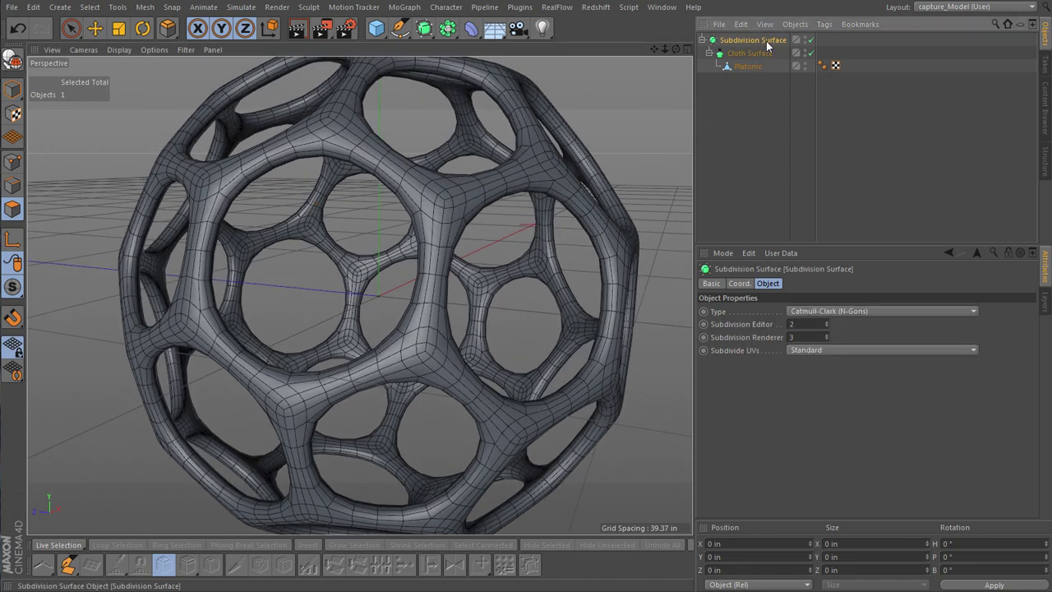
{"action": "left_click", "coordinate": [828, 323]}
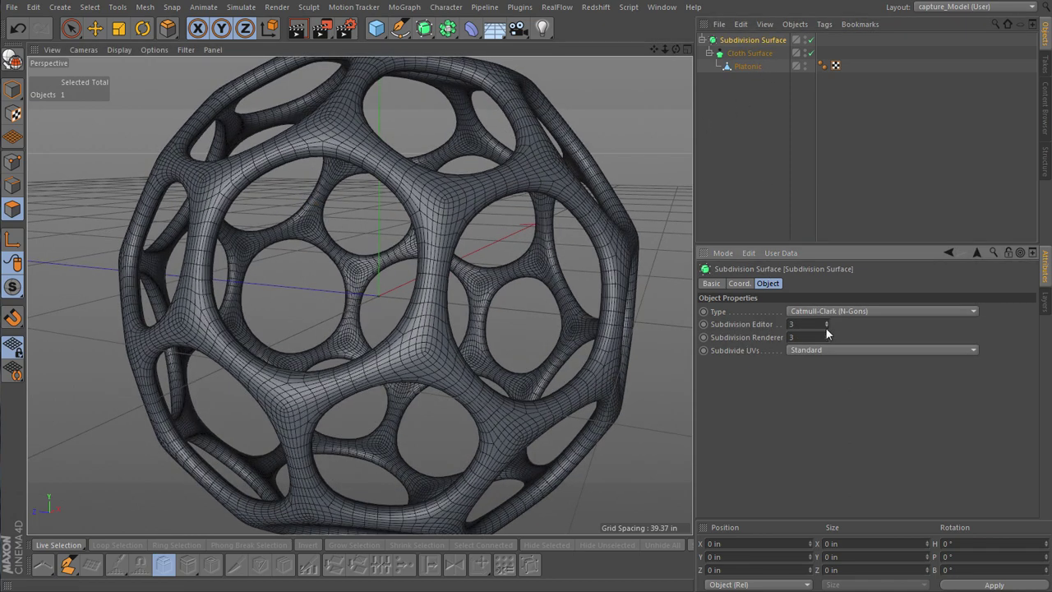
{"action": "right_click_drag", "start_coordinate": [372, 248], "coordinate": [342, 264], "text": "alt"}
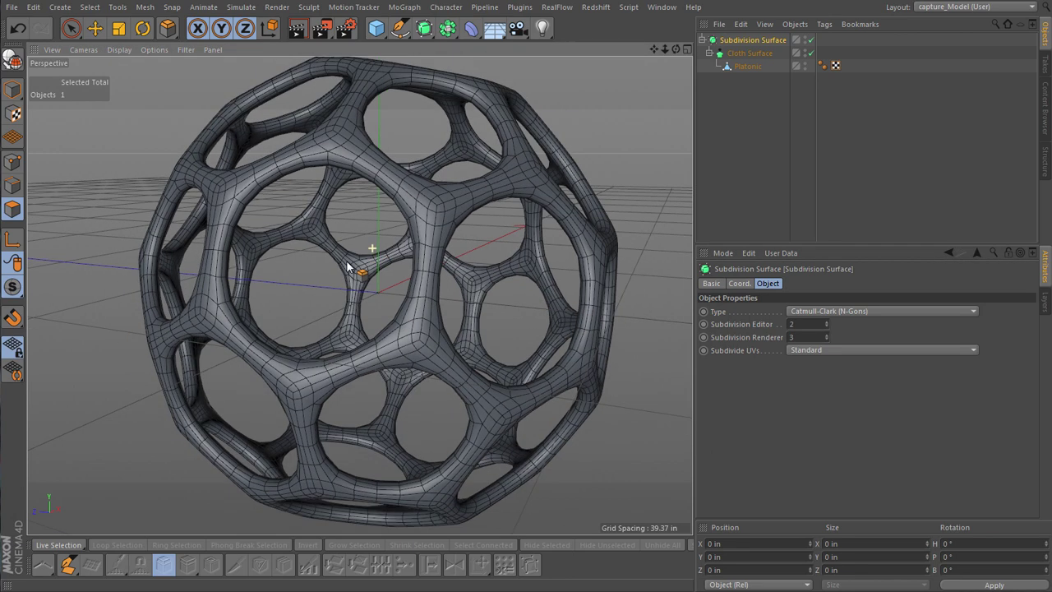
{"action": "left_click_drag", "start_coordinate": [342, 264], "coordinate": [411, 281], "text": "alt"}
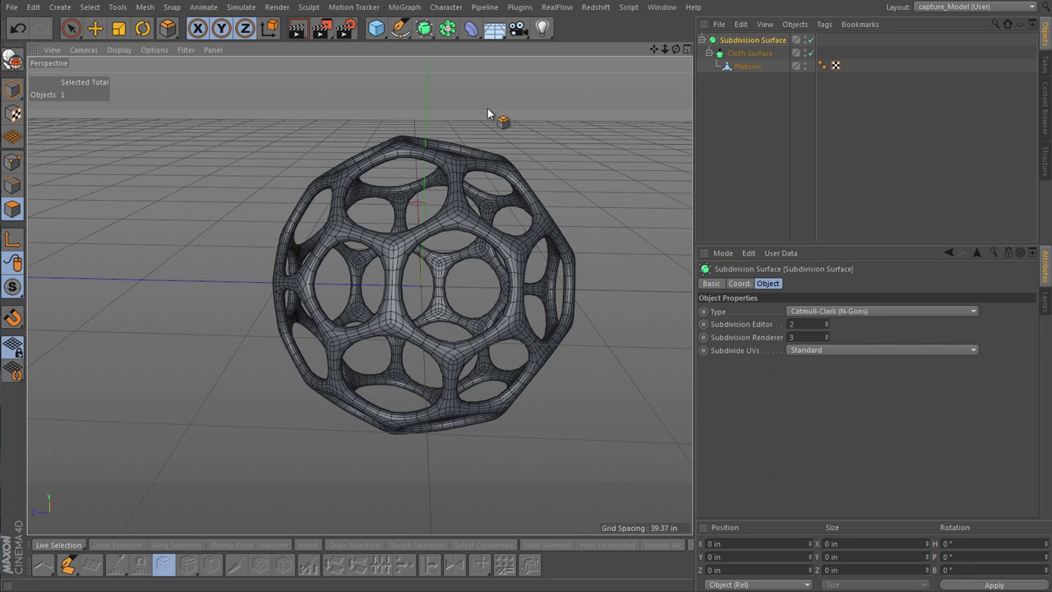
- Add a MoGraph Cloner inside the Cloth Surface and nest the Platonic under it
{"action": "left_click", "coordinate": [408, 8]}
{"action": "left_click", "coordinate": [413, 151]}
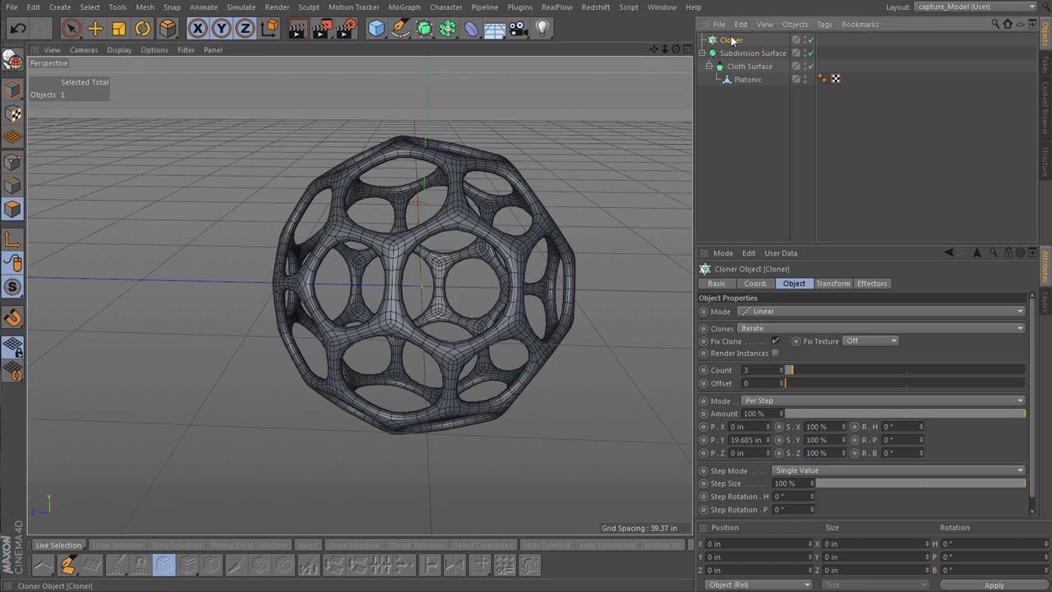
{"action": "left_click_drag", "start_coordinate": [741, 100], "coordinate": [754, 52]}
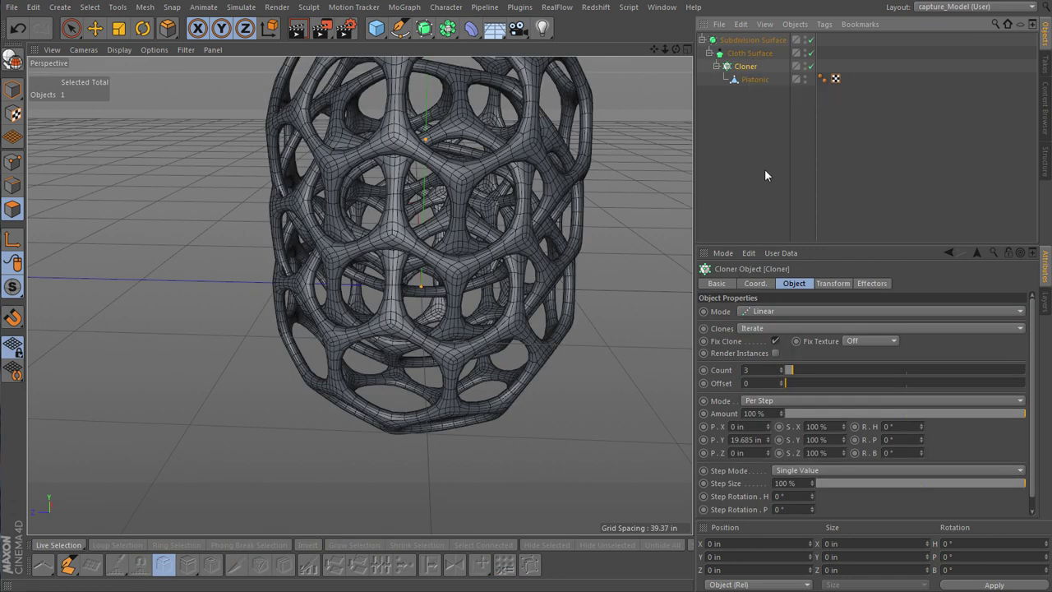
- Set the Cloner's P.Y offset to 0 in and add a MoGraph Step effector to it
{"action": "left_click_drag", "start_coordinate": [765, 440], "coordinate": [745, 440]}
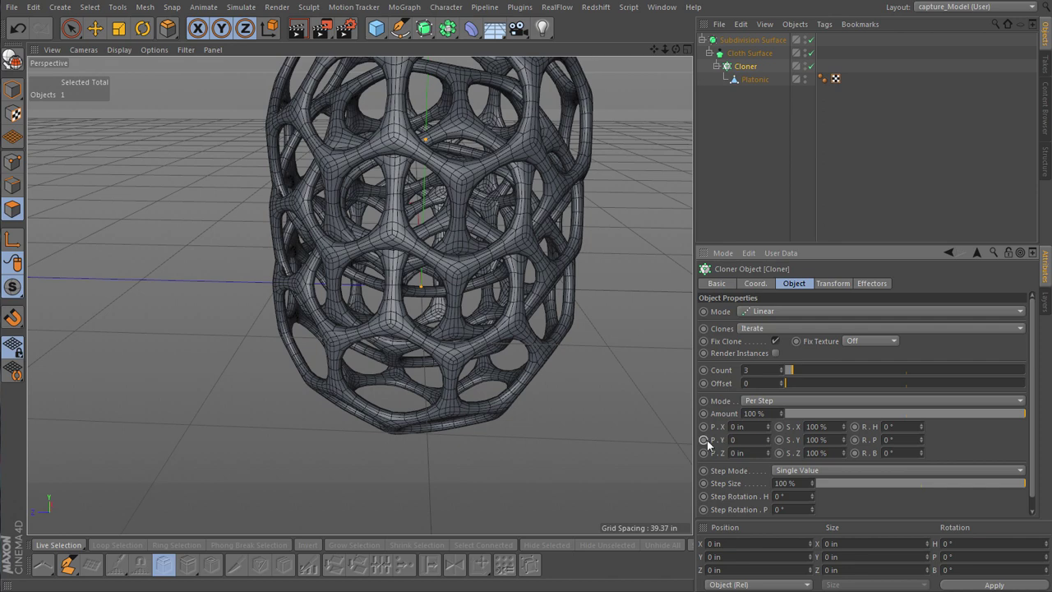
{"action": "key", "text": "Return"}
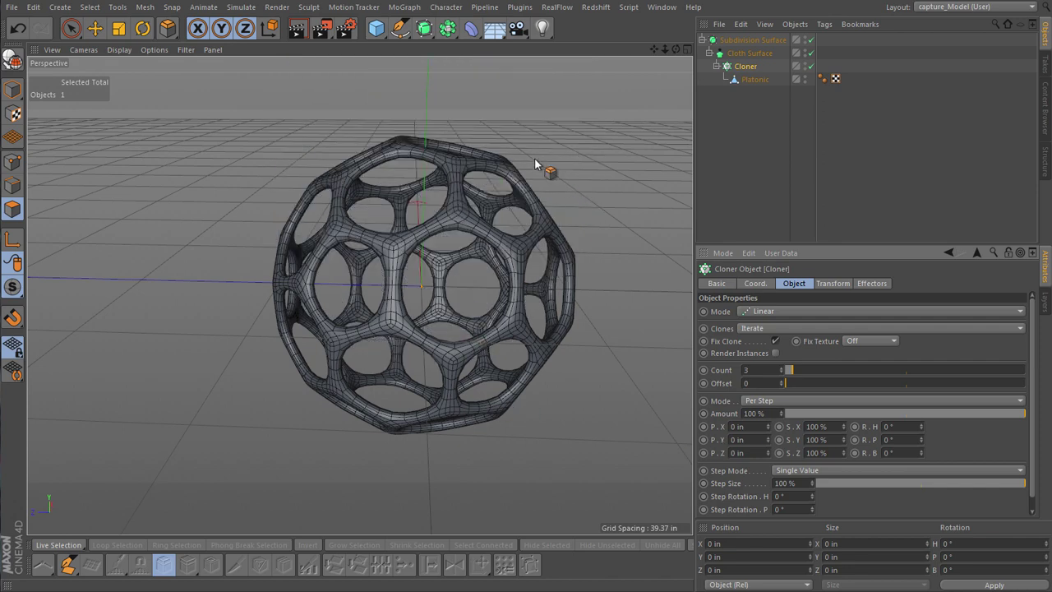
{"action": "left_click", "coordinate": [405, 7]}
{"action": "mouse_move", "coordinate": [417, 27]}
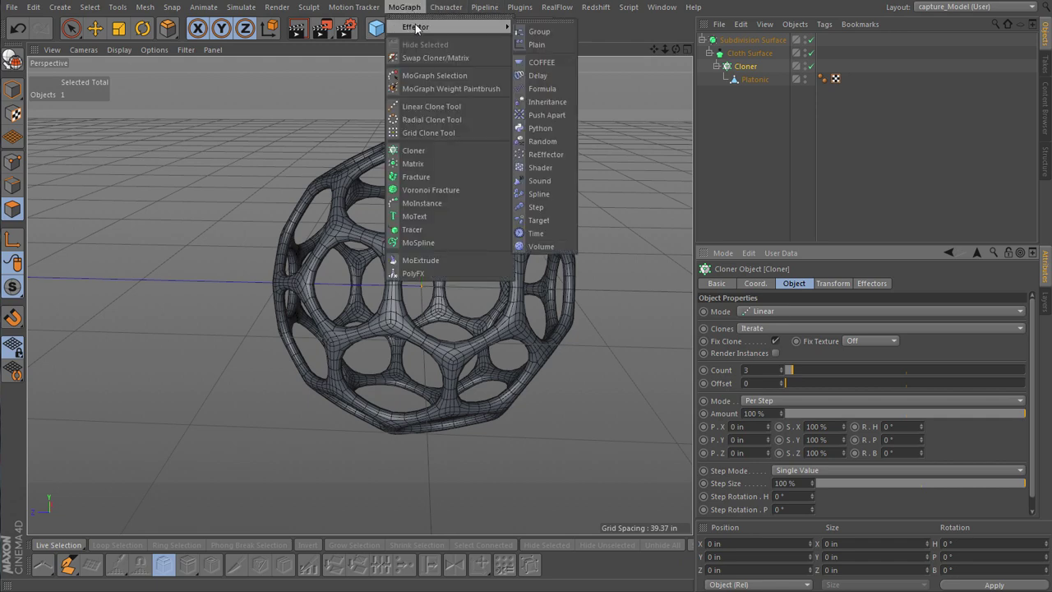
{"action": "left_click", "coordinate": [537, 208]}
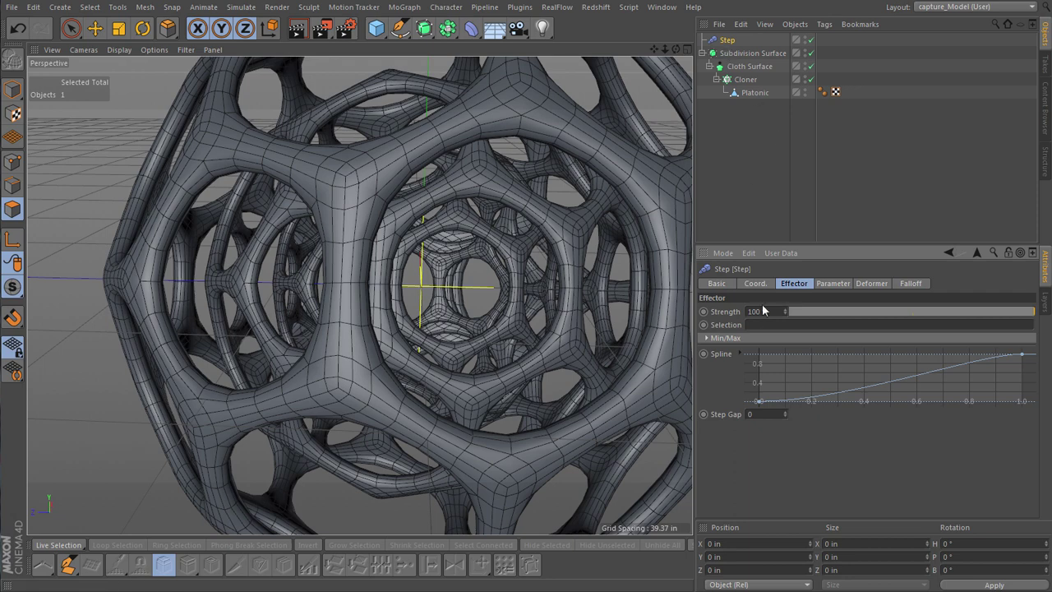
- Flip the Step effector's spline horizontally and set its uniform Scale parameter to -0.6
{"action": "right_click", "coordinate": [894, 383]}
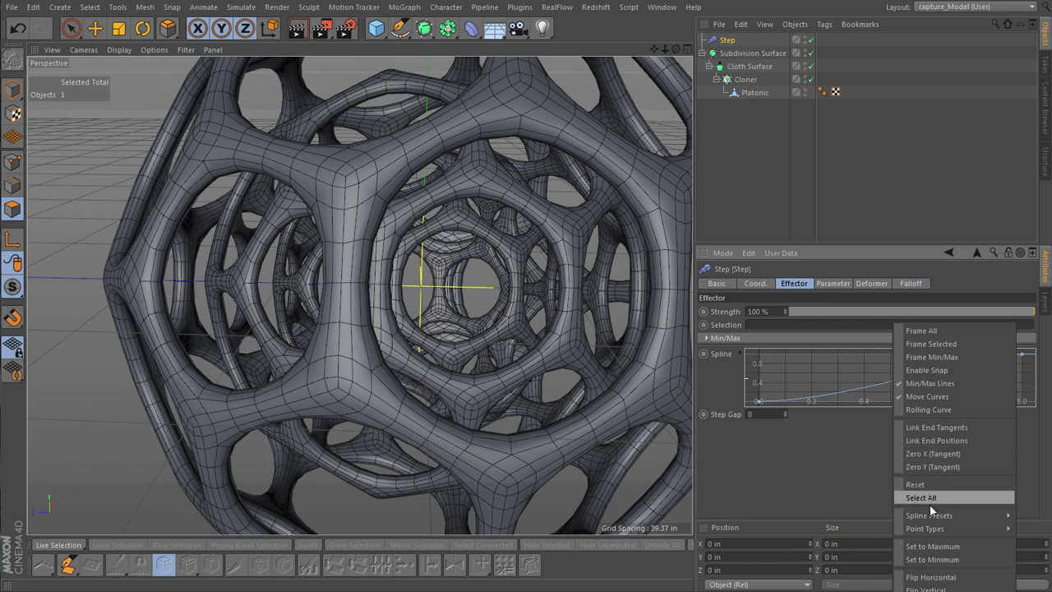
{"action": "left_click", "coordinate": [934, 579]}
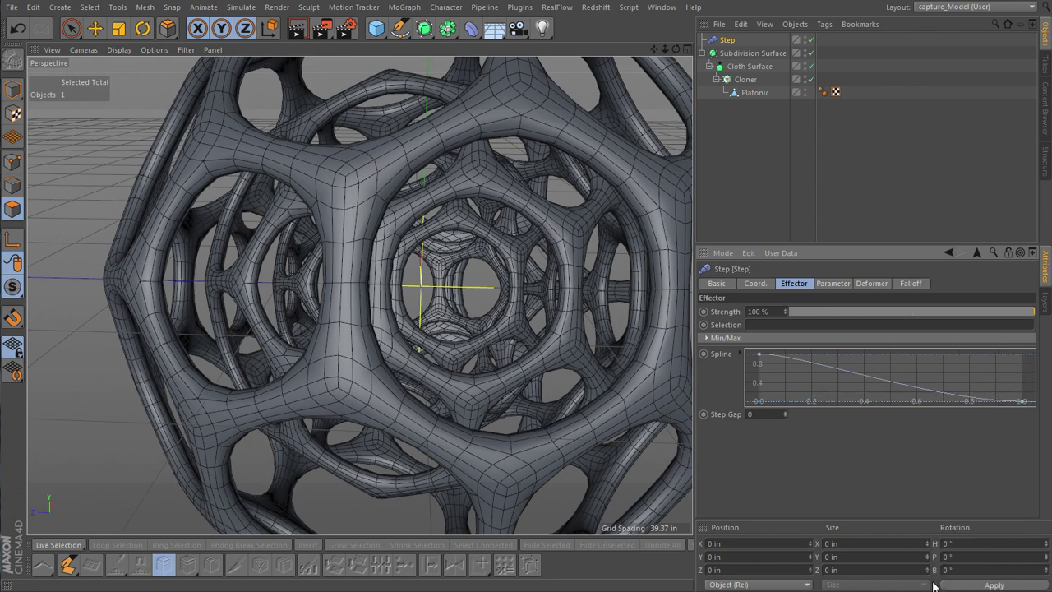
{"action": "left_click", "coordinate": [833, 284]}
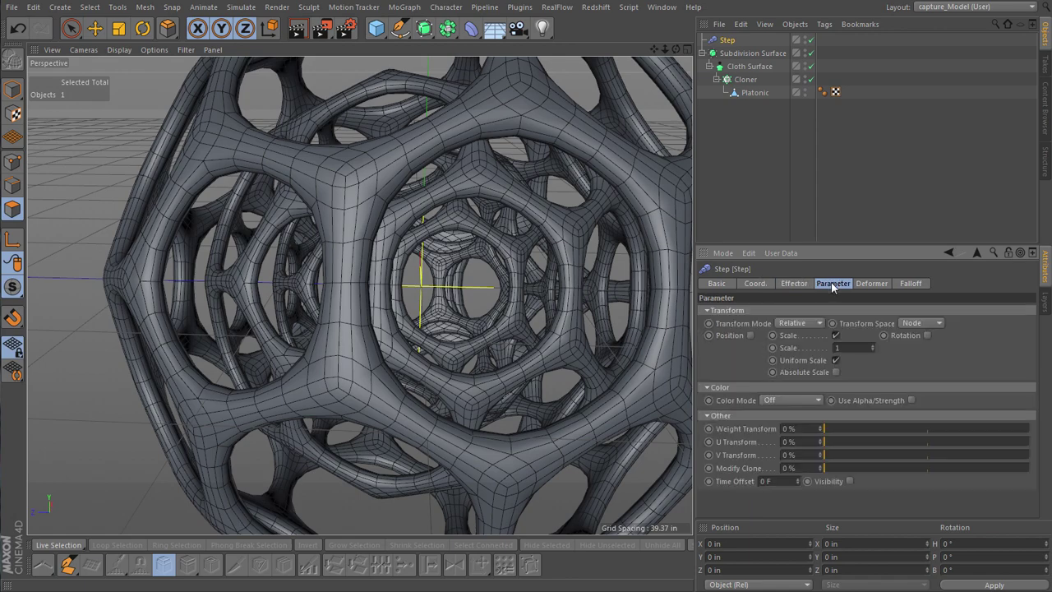
{"action": "left_click_drag", "start_coordinate": [872, 347], "coordinate": [762, 358]}
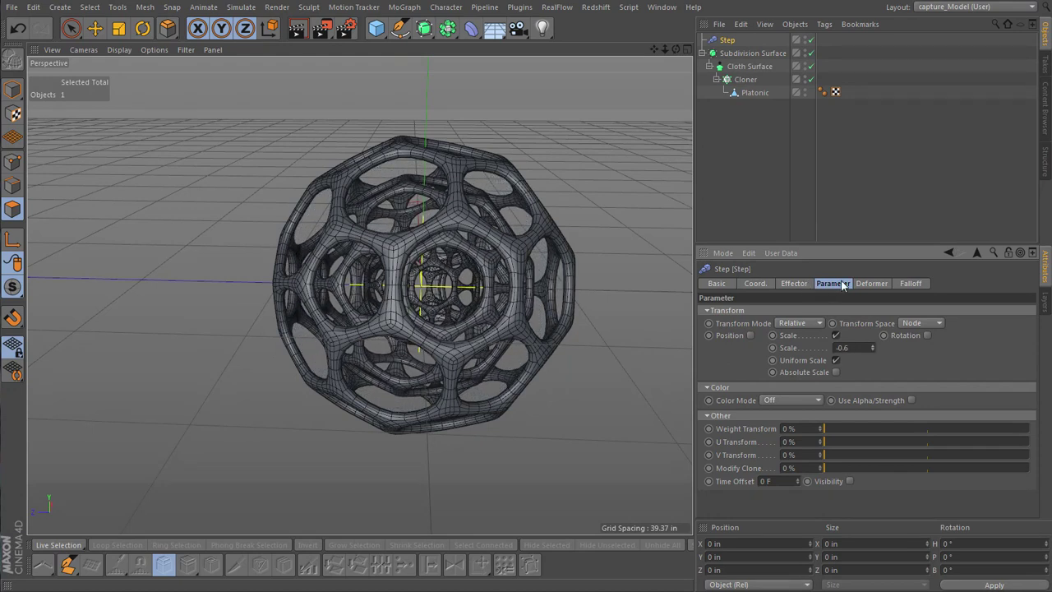
- Set the Cloner's Count to 5
{"action": "left_click", "coordinate": [749, 80]}
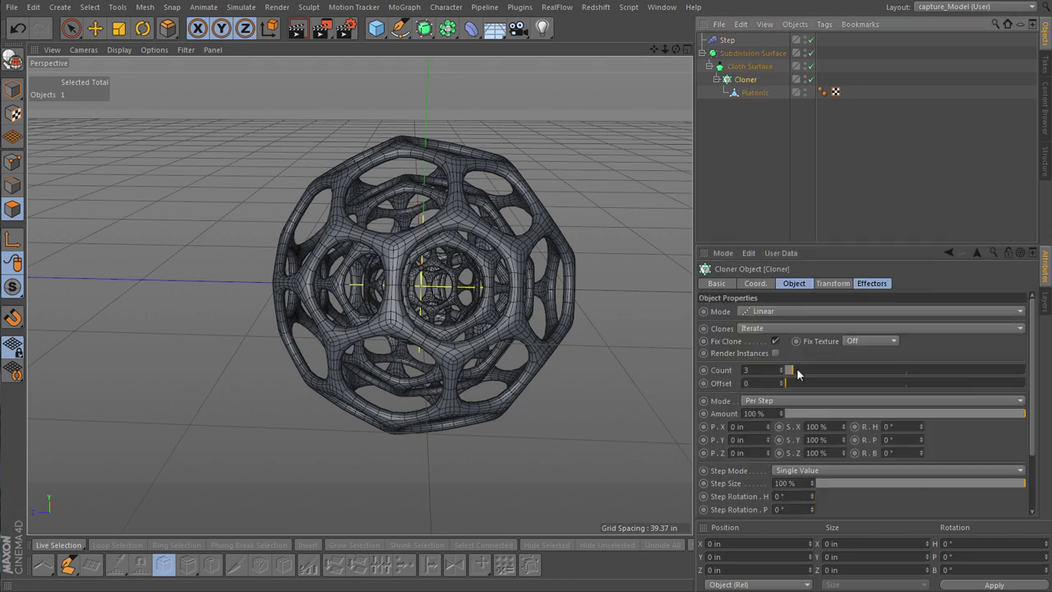
{"action": "left_click", "coordinate": [781, 369]}
{"action": "left_click", "coordinate": [782, 368]}
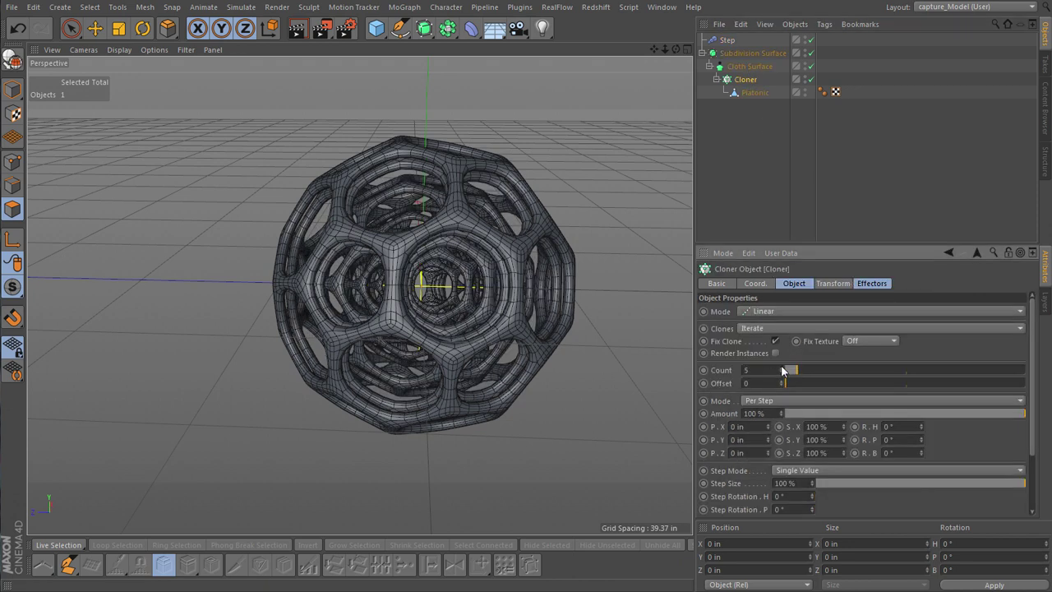
- Rotate the Cloner's nested clones per step by R.H 13°, R.P 12° and R.B 12°
{"action": "scroll", "coordinate": [391, 362], "scroll_direction": "up", "scroll_amount": 5}
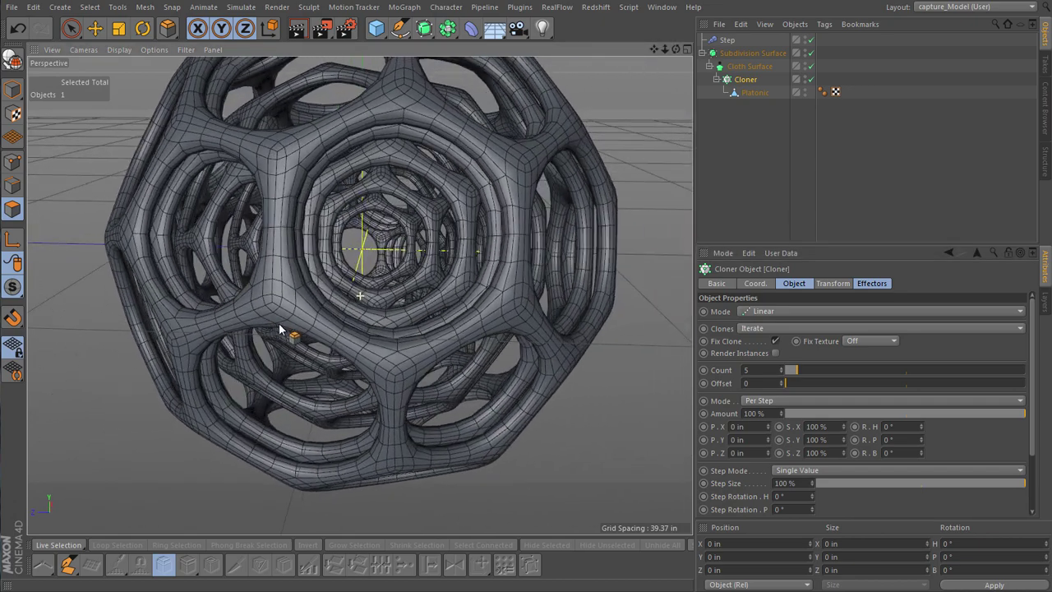
{"action": "left_click_drag", "start_coordinate": [280, 329], "coordinate": [333, 327], "text": "alt"}
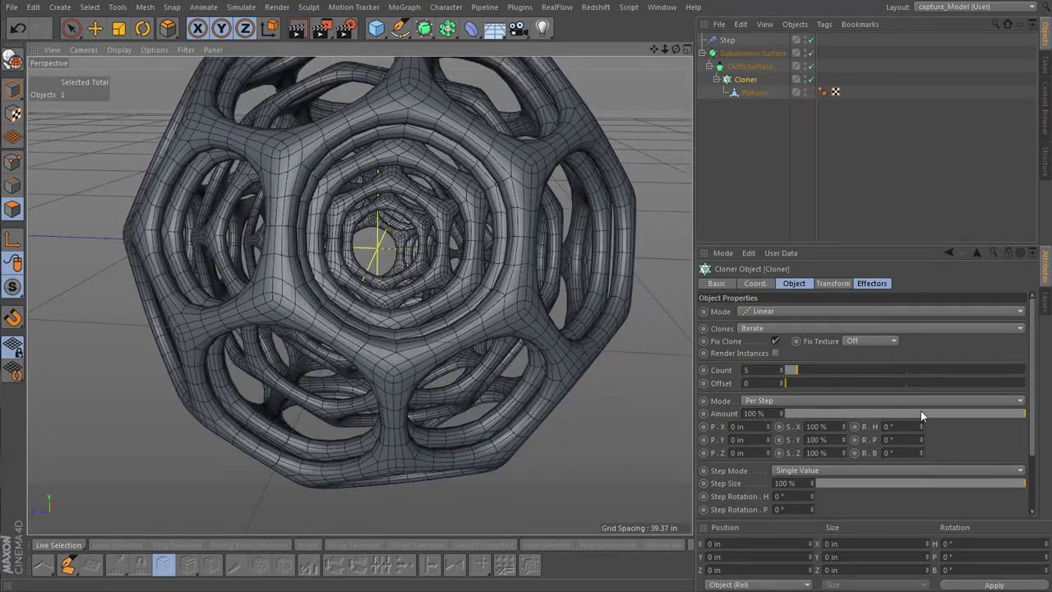
{"action": "mouse_move", "coordinate": [921, 424]}
{"action": "left_mouse_down"}
{"action": "mouse_move", "coordinate": [921, 414]}
{"action": "mouse_move", "coordinate": [923, 448]}
{"action": "left_mouse_up"}
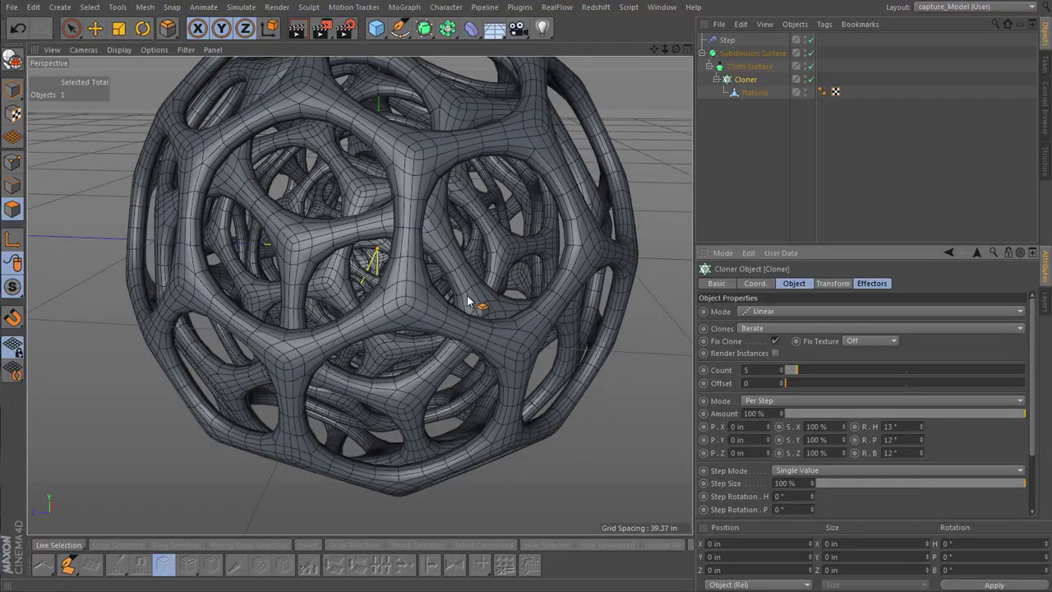
{"action": "right_click_drag", "start_coordinate": [467, 301], "coordinate": [446, 320], "text": "alt"}
{"action": "mouse_move", "coordinate": [446, 320]}
{"action": "left_mouse_down", "text": "alt"}
{"action": "mouse_move", "coordinate": [495, 278]}
{"action": "mouse_move", "coordinate": [381, 338]}
{"action": "mouse_move", "coordinate": [447, 282]}
{"action": "left_mouse_up", "text": "alt"}
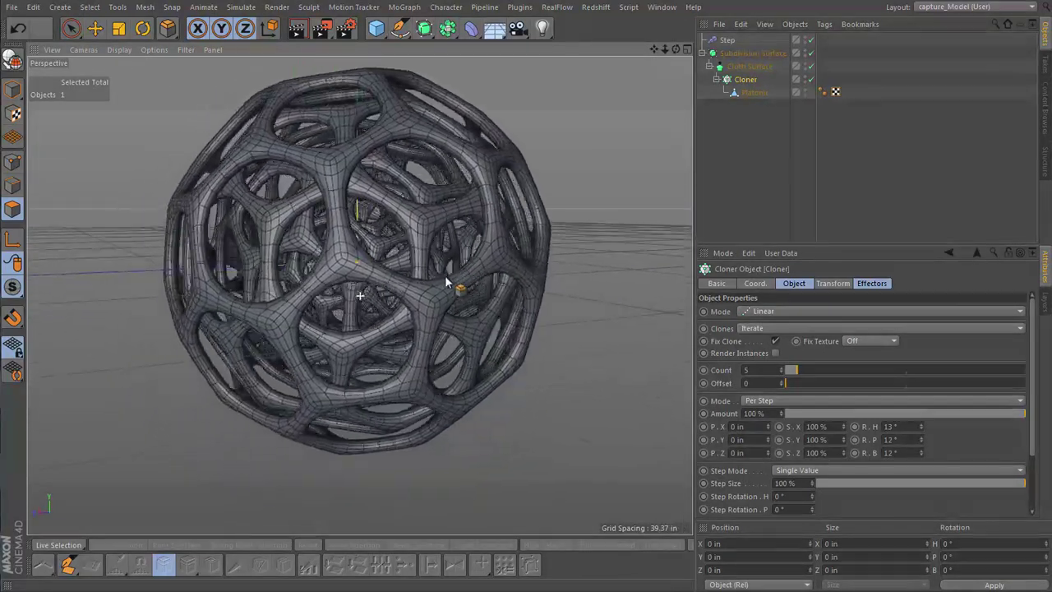
{"action": "right_click_drag", "start_coordinate": [446, 282], "coordinate": [442, 263], "text": "alt"}
{"action": "mouse_move", "coordinate": [442, 263]}
{"action": "left_mouse_down", "text": "alt"}
{"action": "mouse_move", "coordinate": [383, 275]}
{"action": "mouse_move", "coordinate": [350, 324]}
{"action": "mouse_move", "coordinate": [368, 248]}
{"action": "left_mouse_up", "text": "alt"}
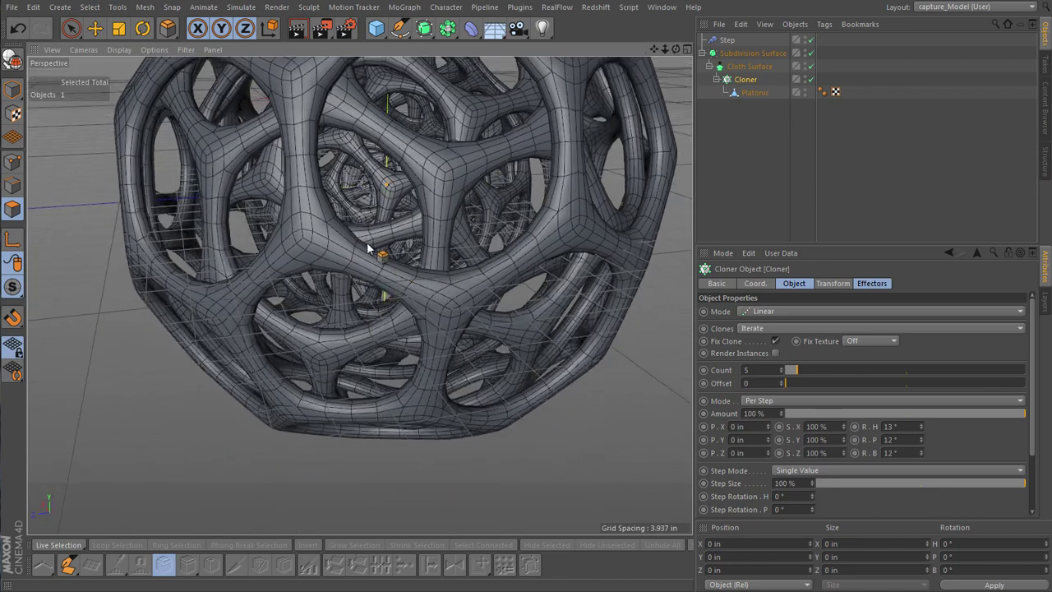
- Display the viewport in Gouraud Shading without lines and view the nested lattices from several angles
{"action": "left_click", "coordinate": [118, 49]}
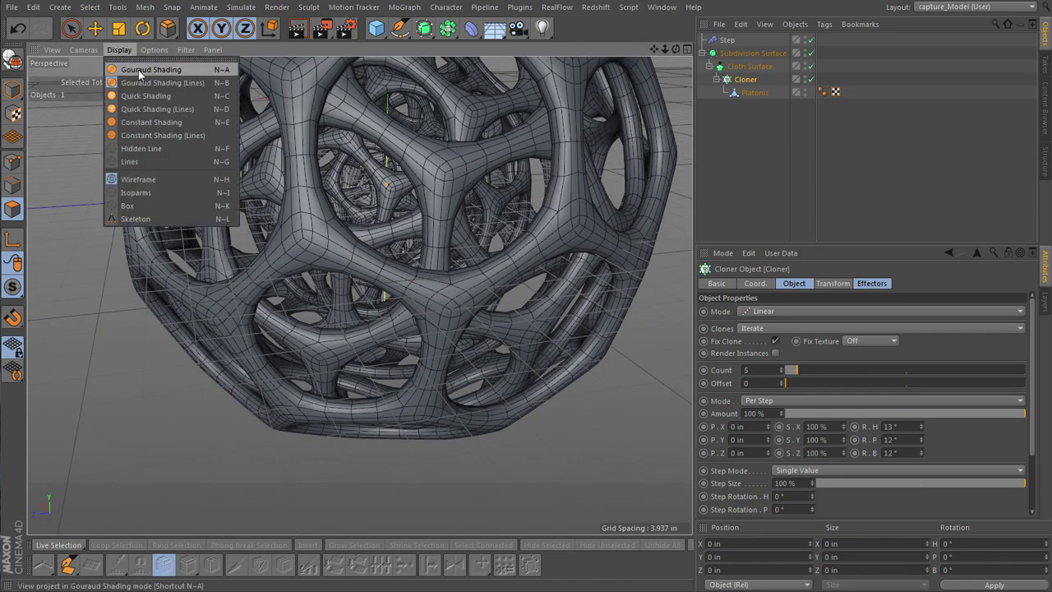
{"action": "left_click", "coordinate": [138, 70]}
{"action": "mouse_move", "coordinate": [268, 166]}
{"action": "left_mouse_down", "text": "alt"}
{"action": "mouse_move", "coordinate": [348, 157]}
{"action": "mouse_move", "coordinate": [341, 233]}
{"action": "left_mouse_up", "text": "alt"}
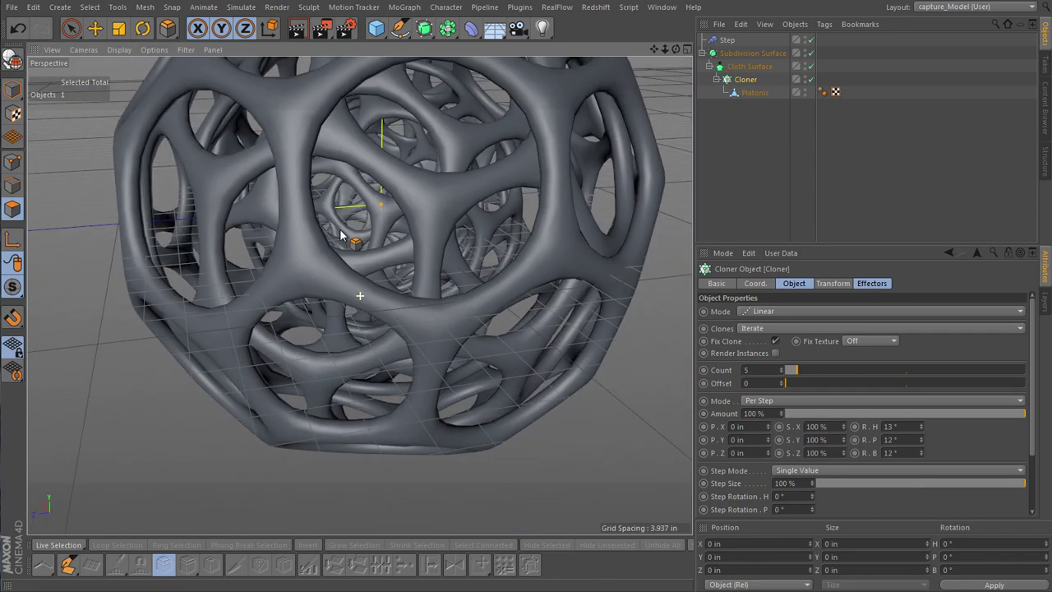
{"action": "middle_click_drag", "start_coordinate": [340, 233], "coordinate": [349, 271], "text": "alt"}
{"action": "right_click_drag", "start_coordinate": [349, 271], "coordinate": [331, 287], "text": "alt"}
{"action": "left_click_drag", "start_coordinate": [327, 285], "coordinate": [359, 257], "text": "alt"}
- Disable the Cloner and view the single lattice from several angles
{"action": "left_click", "coordinate": [812, 79]}
{"action": "mouse_move", "coordinate": [424, 294]}
{"action": "left_mouse_down", "text": "alt"}
{"action": "mouse_move", "coordinate": [404, 301]}
{"action": "mouse_move", "coordinate": [467, 297]}
{"action": "mouse_move", "coordinate": [437, 293]}
{"action": "left_mouse_up", "text": "alt"}
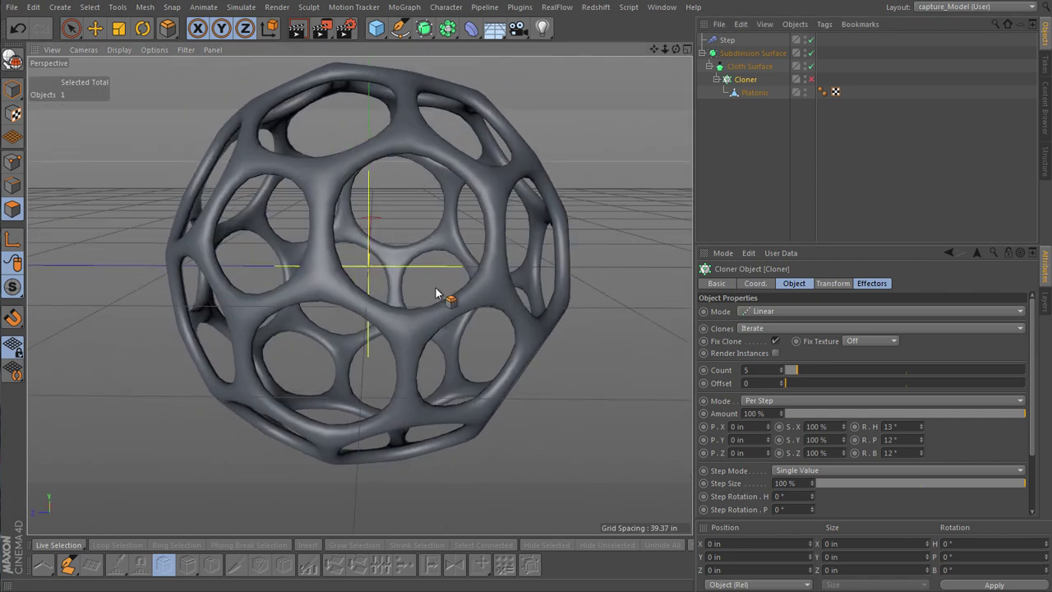
{"action": "mouse_move", "coordinate": [436, 293]}
{"action": "right_mouse_down", "text": "alt"}
{"action": "mouse_move", "coordinate": [428, 308]}
{"action": "mouse_move", "coordinate": [442, 275]}
{"action": "mouse_move", "coordinate": [429, 288]}
{"action": "right_mouse_up", "text": "alt"}
{"action": "left_click_drag", "start_coordinate": [430, 288], "coordinate": [449, 310], "text": "alt"}
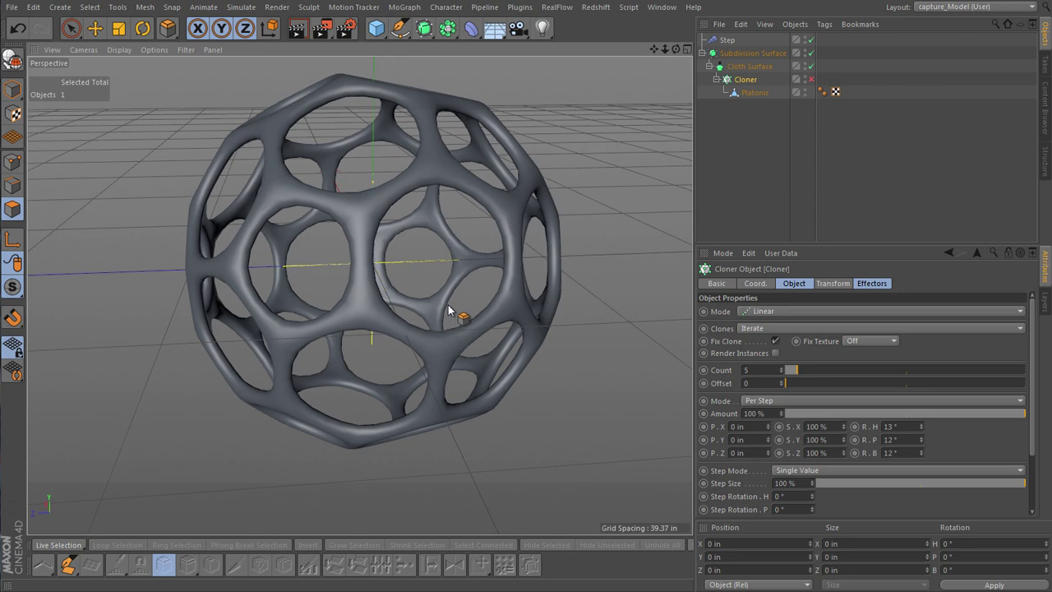